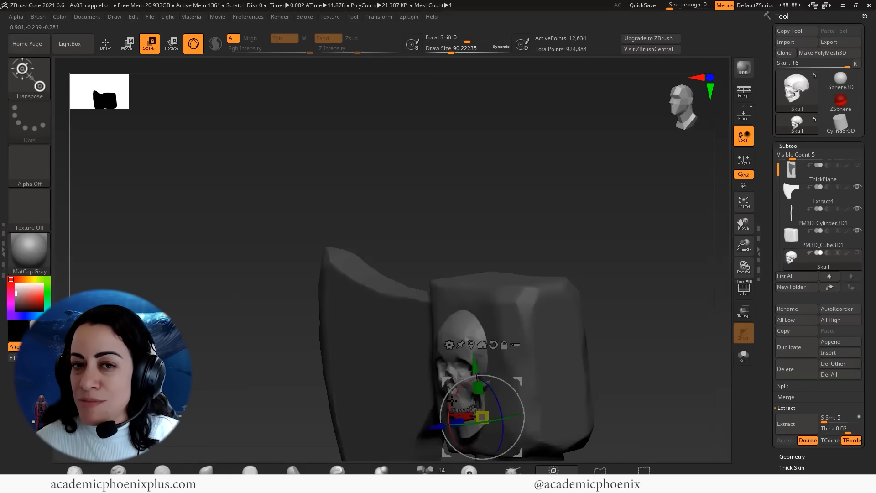
- Tilt the skull about its X axis and push it slightly deeper into the side of the axe's block
{"action": "left_click_drag", "start_coordinate": [451, 401], "coordinate": [451, 387]}
{"action": "left_click_drag", "start_coordinate": [437, 429], "coordinate": [444, 430]}
{"action": "left_click_drag", "start_coordinate": [632, 332], "coordinate": [675, 281], "text": "shift"}
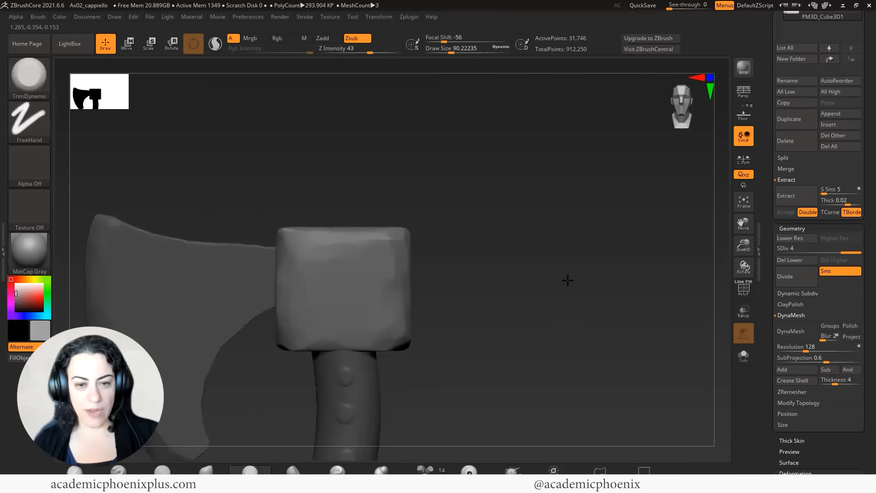
{"action": "left_click_drag", "start_coordinate": [568, 280], "coordinate": [533, 287]}
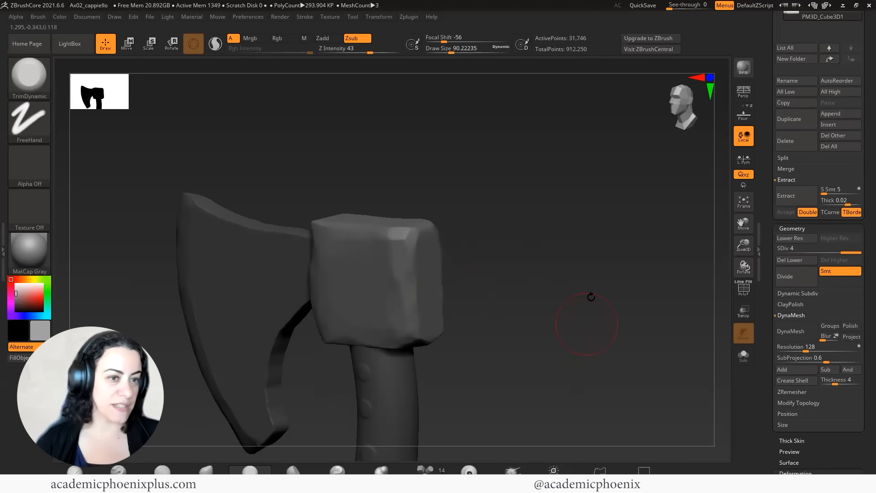
{"action": "left_click", "coordinate": [791, 229]}
{"action": "left_click_drag", "start_coordinate": [768, 208], "coordinate": [769, 259]}
{"action": "left_click", "coordinate": [840, 175]}
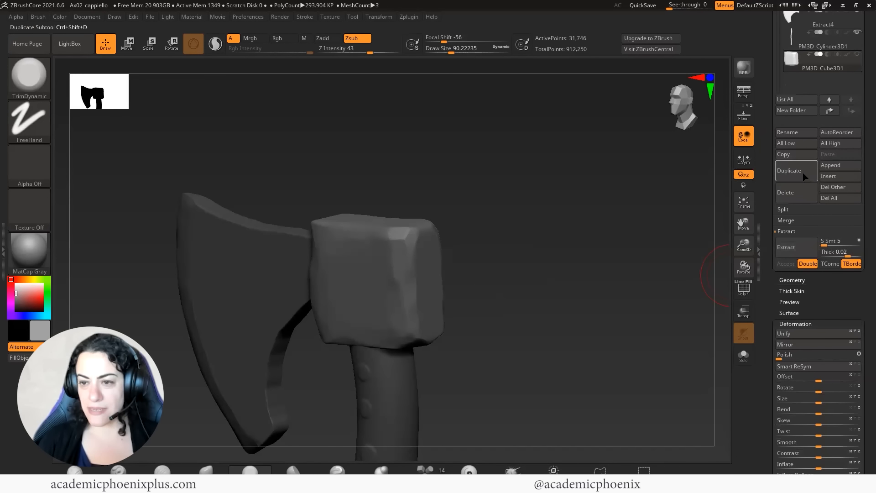
{"action": "left_click", "coordinate": [846, 174]}
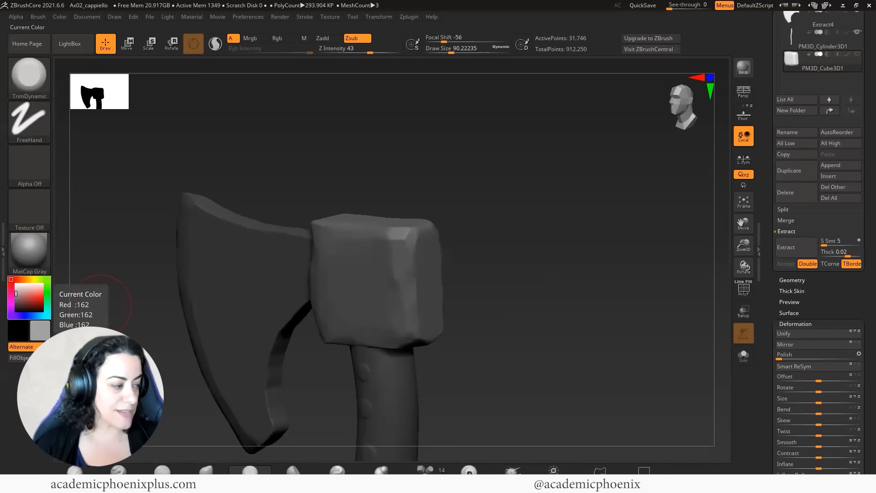
- Check the contents of the downloaded AxAndSkull folder for the Skull 3D object in File Explorer, and return to the sculpt
{"action": "left_click", "coordinate": [91, 484]}
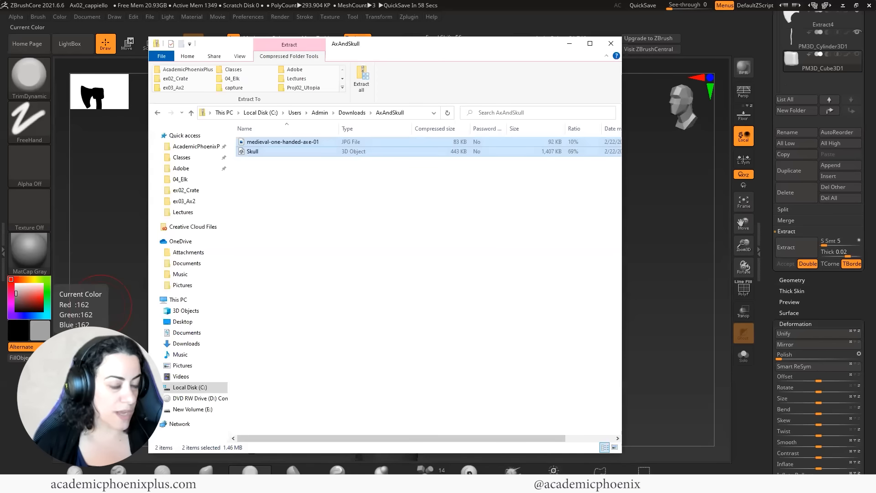
{"action": "left_click", "coordinate": [357, 157]}
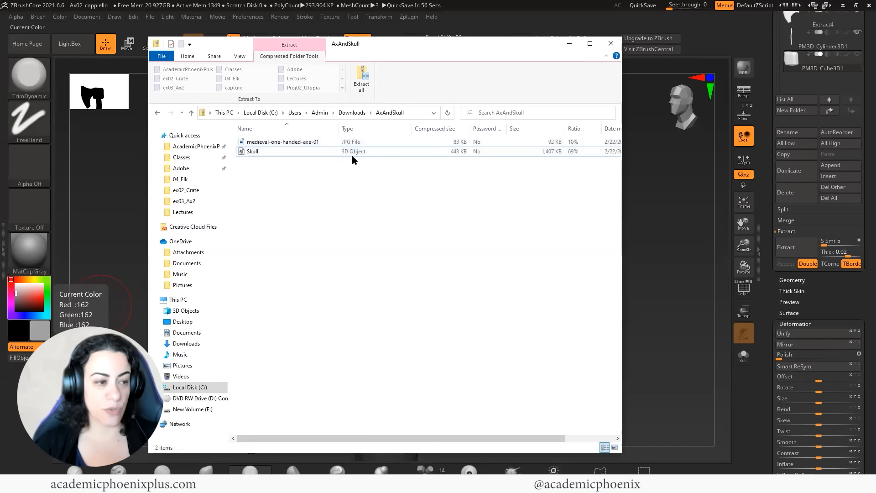
{"action": "left_click", "coordinate": [569, 43]}
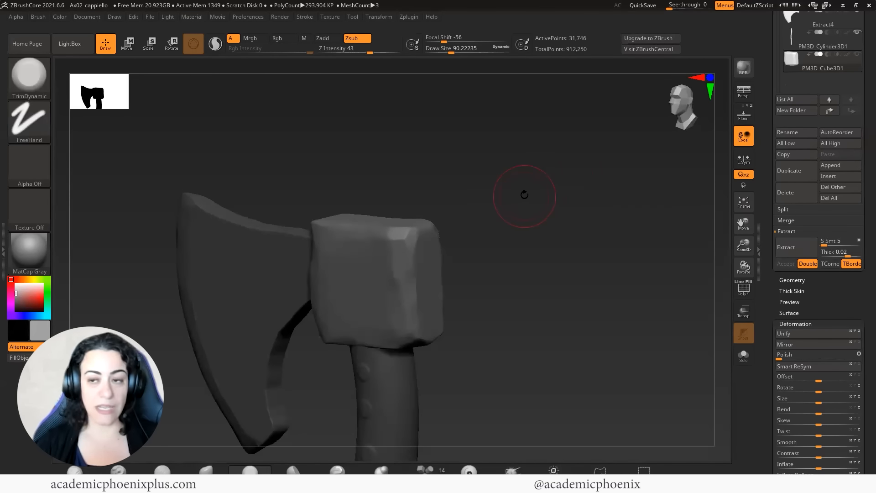
- Append a SweepProfile3D primitive to the axe as a placeholder subtool
{"action": "left_click_drag", "start_coordinate": [524, 195], "coordinate": [562, 236]}
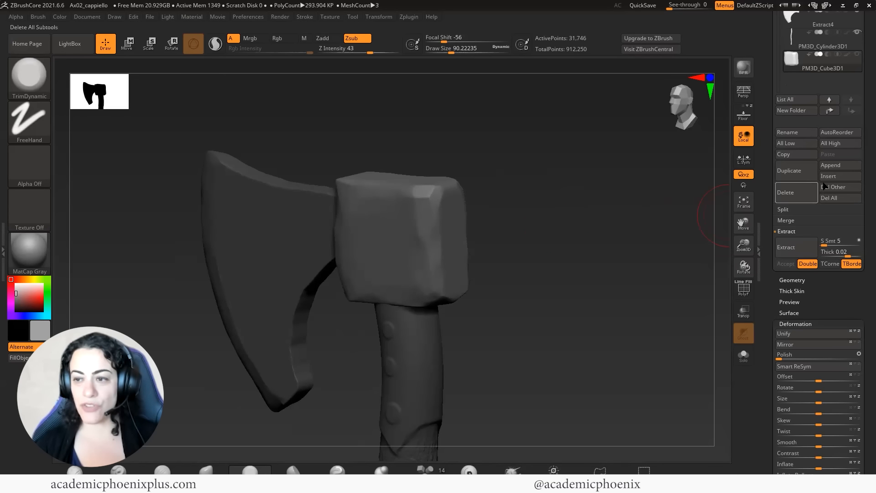
{"action": "left_click", "coordinate": [831, 167]}
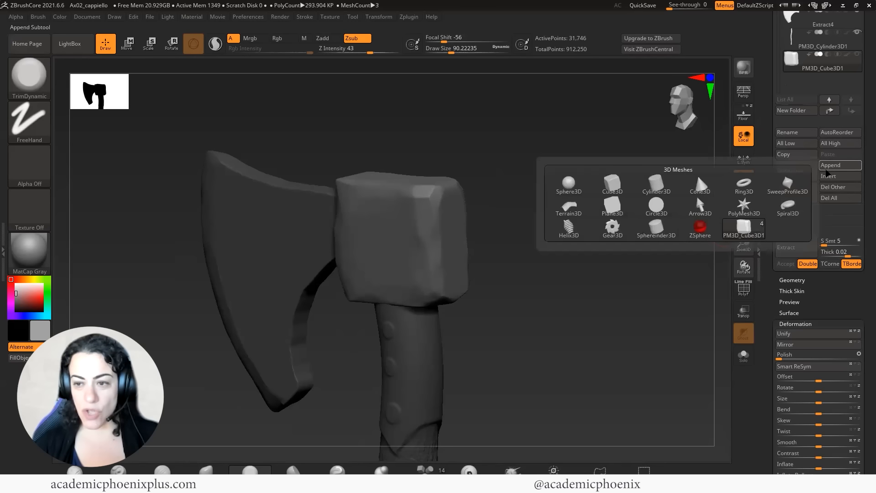
{"action": "mouse_move", "coordinate": [775, 185]}
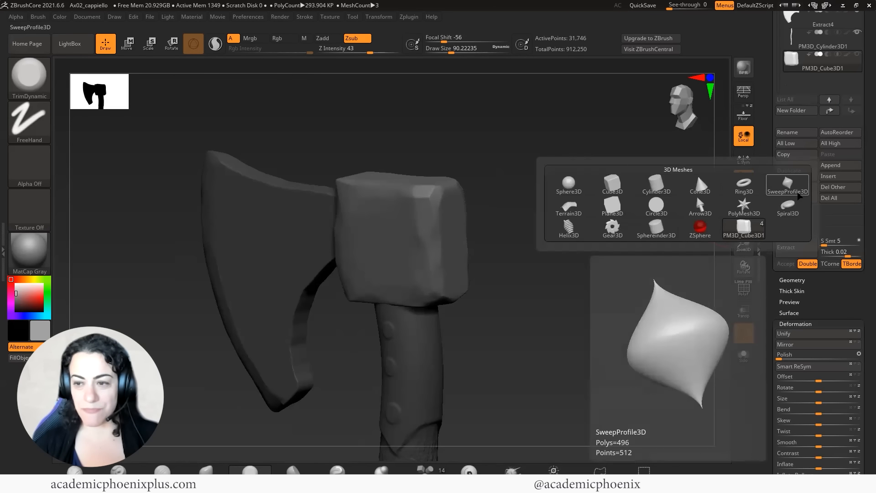
{"action": "left_click", "coordinate": [794, 192]}
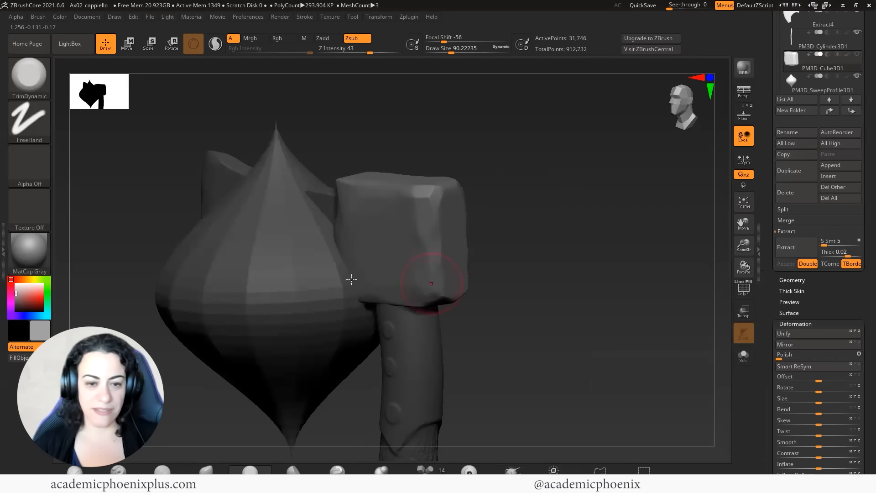
- Select the SweepProfile3D subtool and move it over the axe's block head
{"action": "key", "text": "w"}
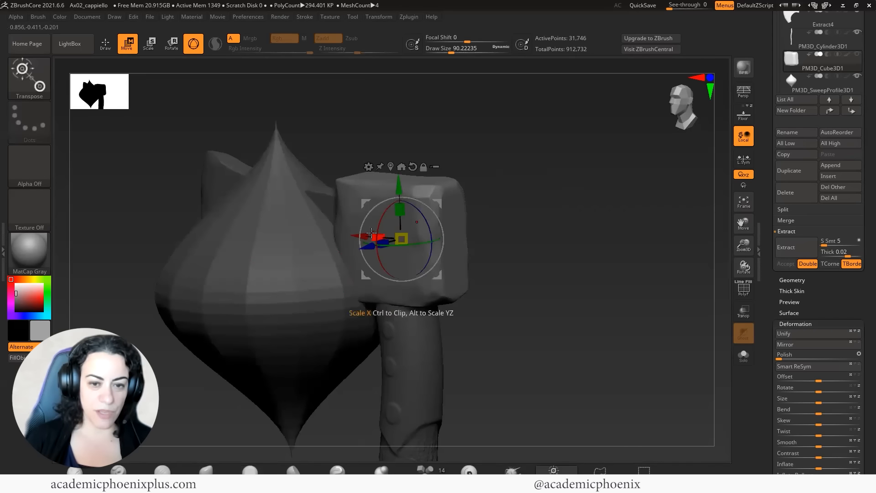
{"action": "left_click", "coordinate": [791, 81]}
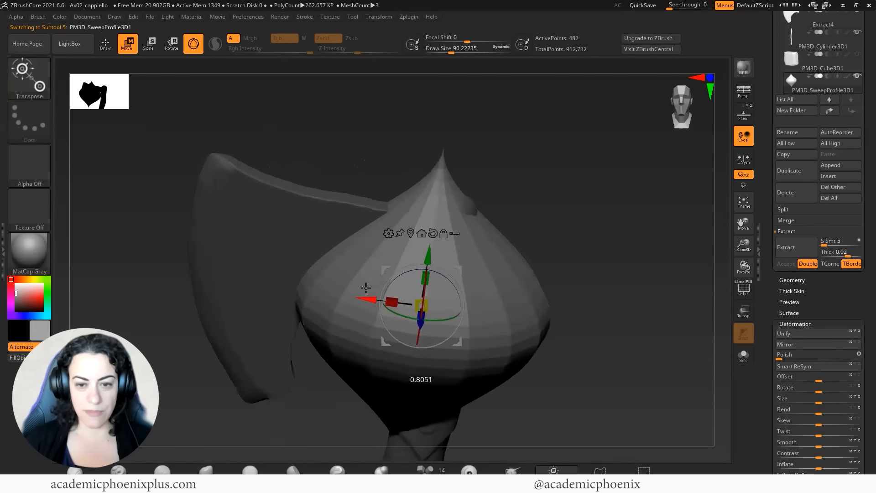
{"action": "left_click_drag", "start_coordinate": [365, 300], "coordinate": [382, 302]}
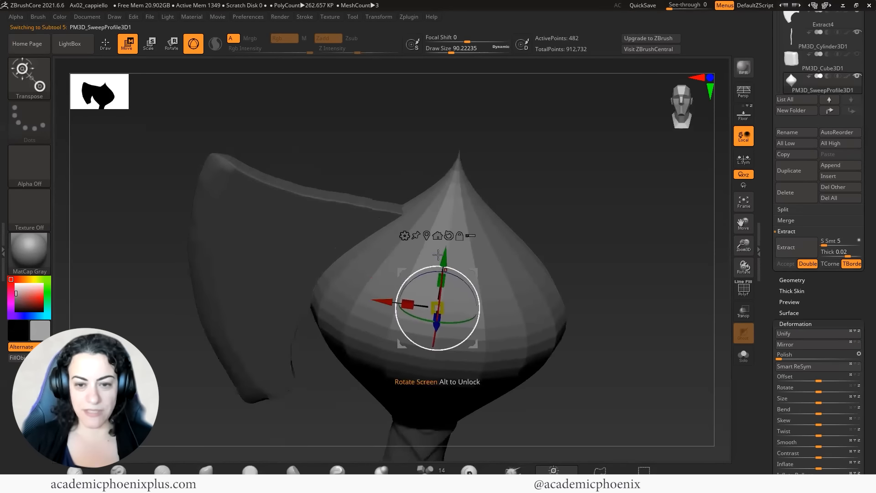
{"action": "left_click_drag", "start_coordinate": [442, 251], "coordinate": [471, 199]}
{"action": "left_click_drag", "start_coordinate": [602, 228], "coordinate": [551, 250]}
{"action": "key", "text": "q"}
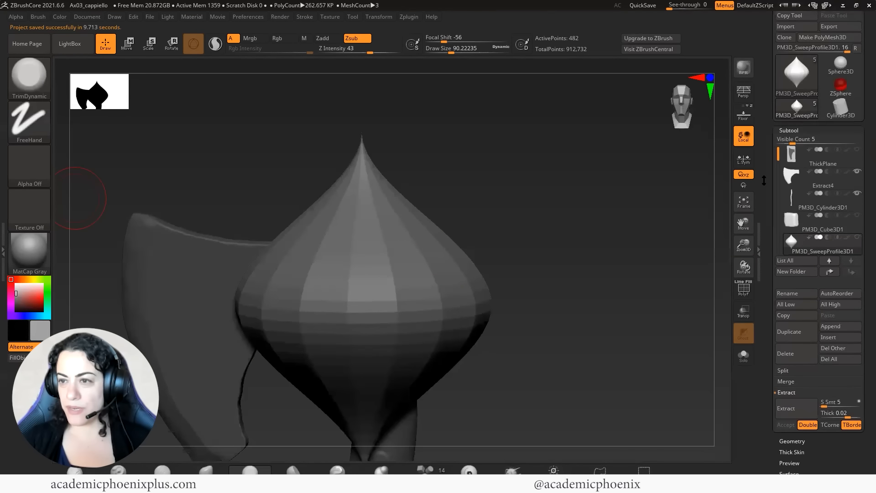
- Import the Skull file into the SweepProfile3D subtool, removing all unused vertices
{"action": "scroll", "coordinate": [802, 91], "scroll_direction": "up", "scroll_amount": 2}
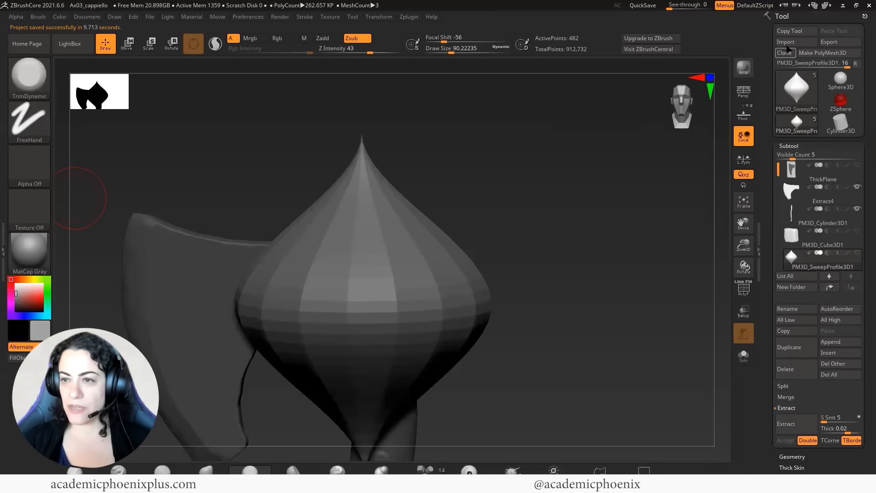
{"action": "left_click", "coordinate": [786, 43]}
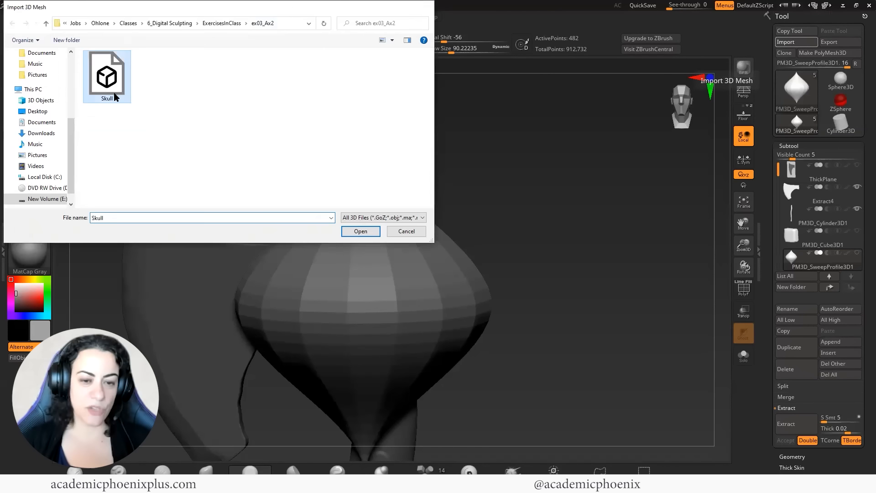
{"action": "double_click", "coordinate": [114, 94]}
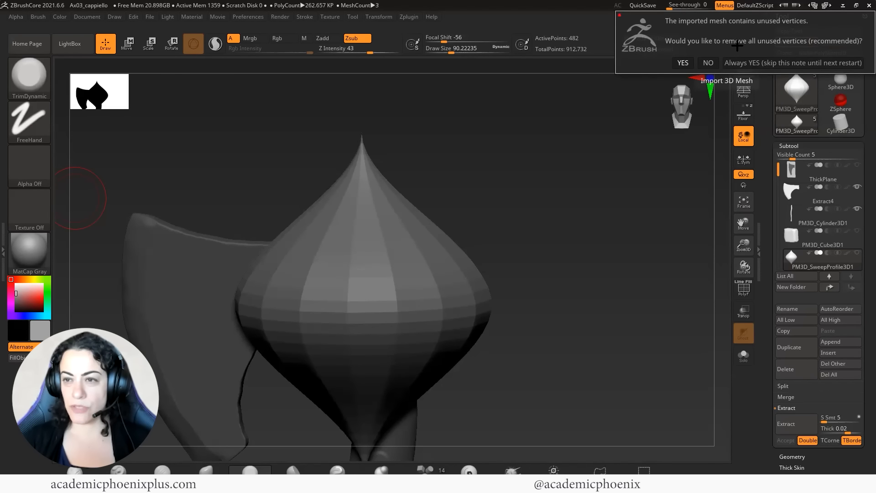
{"action": "left_click", "coordinate": [682, 63]}
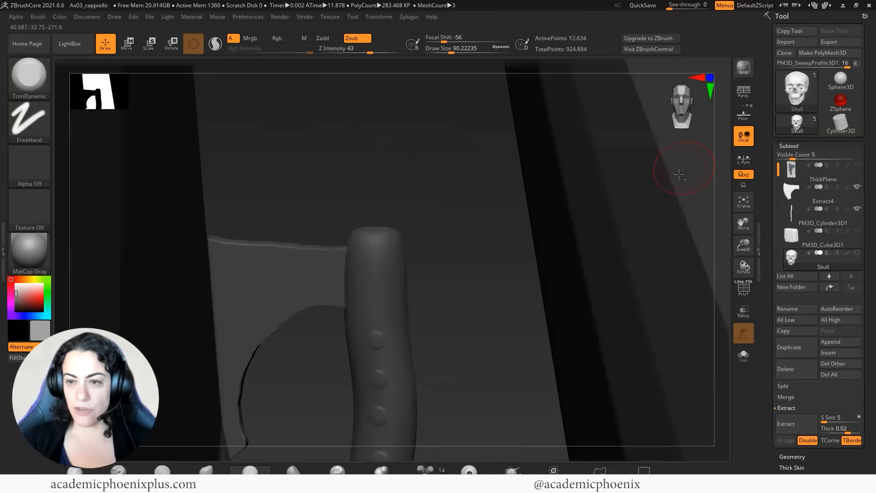
- Scale the oversized imported skull down uniformly to a small fraction of its size
{"action": "right_click_drag", "start_coordinate": [484, 217], "coordinate": [425, 250]}
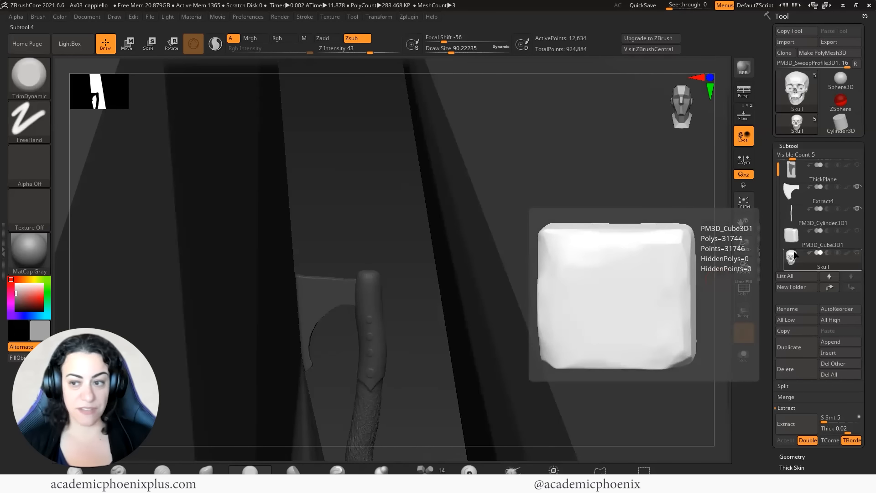
{"action": "mouse_move", "coordinate": [792, 259]}
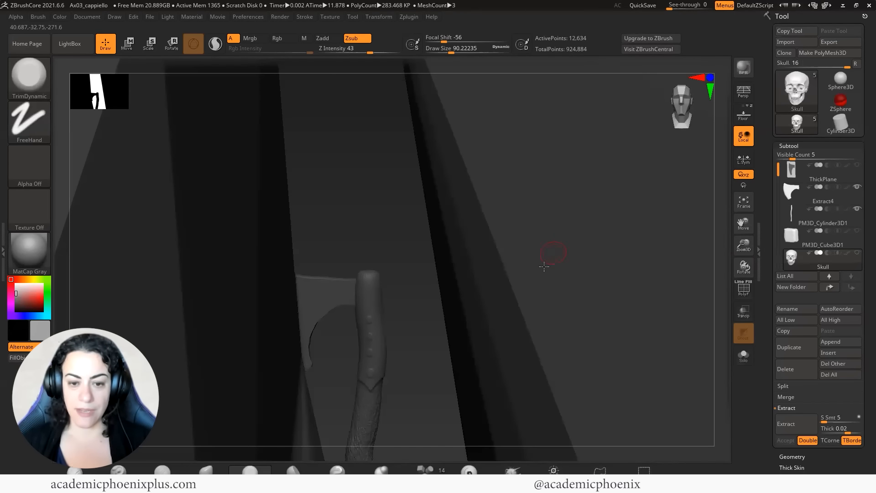
{"action": "key", "text": "f"}
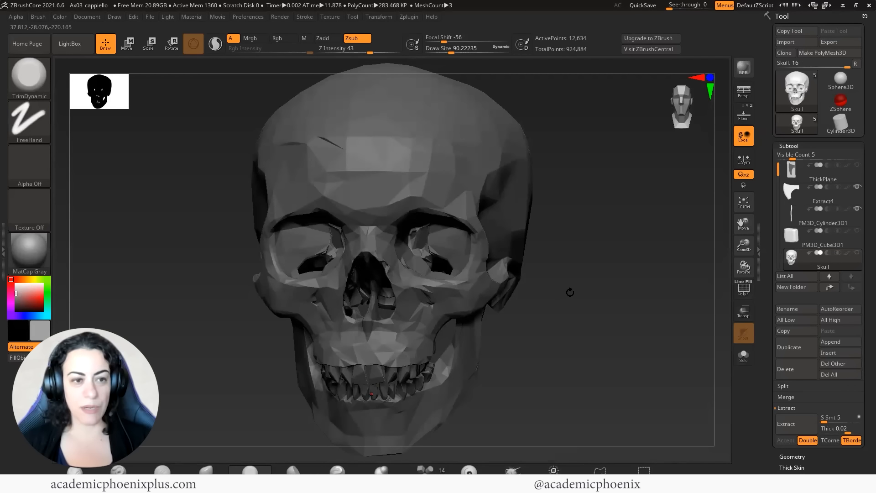
{"action": "key", "text": "r"}
{"action": "left_click_drag", "start_coordinate": [372, 389], "coordinate": [268, 426]}
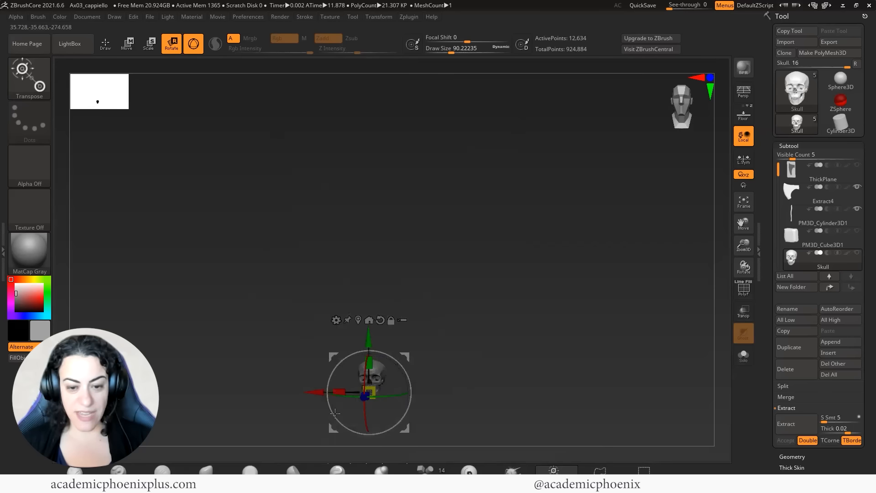
{"action": "left_click_drag", "start_coordinate": [373, 391], "coordinate": [371, 392]}
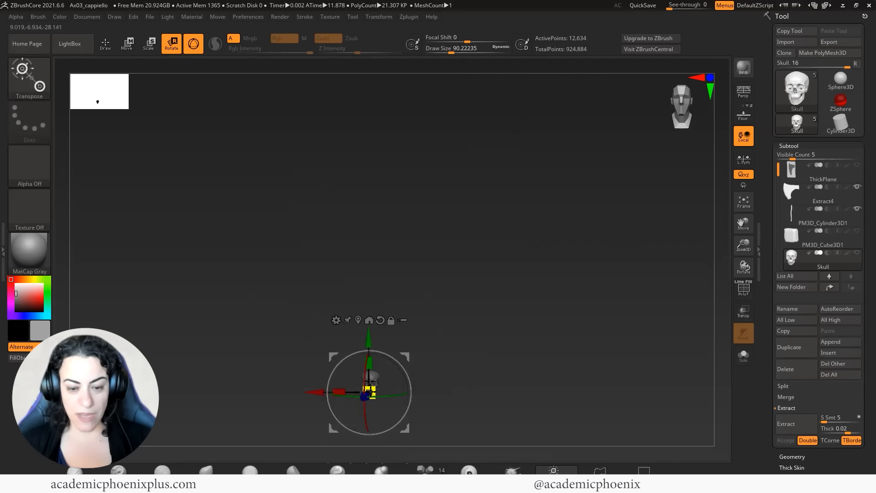
{"action": "key", "text": "ctrl+z"}
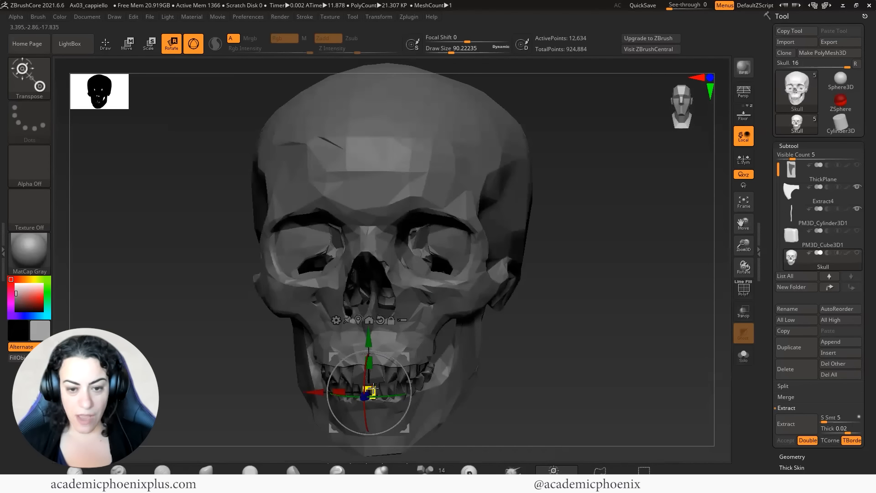
- Shrink the skull further until it is close to the size of the axe's block head
{"action": "left_click_drag", "start_coordinate": [373, 388], "coordinate": [290, 426]}
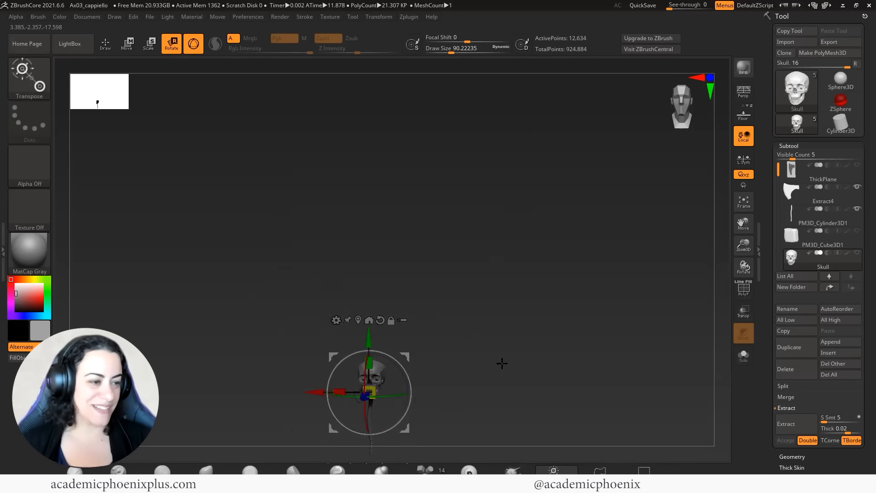
{"action": "key", "text": "ctrl+z"}
{"action": "left_click_drag", "start_coordinate": [391, 200], "coordinate": [373, 211]}
{"action": "key", "text": "f"}
{"action": "left_click_drag", "start_coordinate": [596, 303], "coordinate": [239, 323]}
{"action": "left_click_drag", "start_coordinate": [147, 363], "coordinate": [83, 297], "text": "alt"}
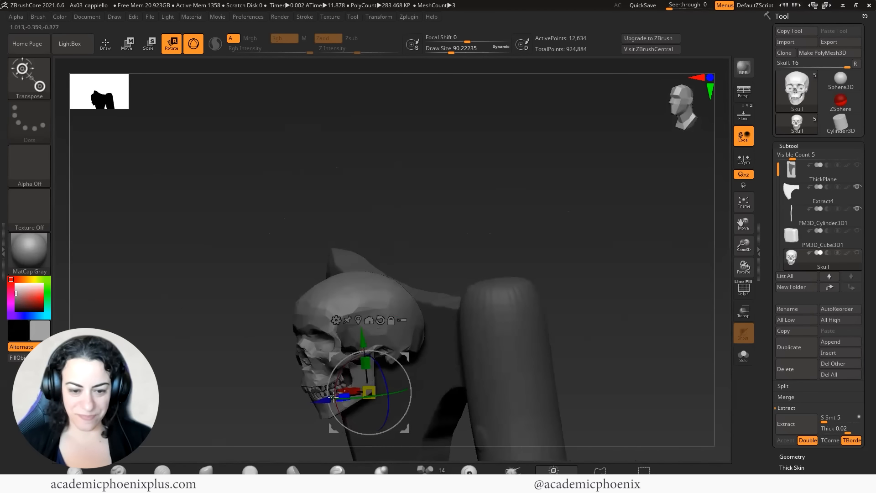
- Show the PM3D_Cube3D1 block and move the skull into its side so that mainly the face protrudes
{"action": "mouse_move", "coordinate": [320, 400]}
{"action": "left_mouse_down"}
{"action": "mouse_move", "coordinate": [403, 383]}
{"action": "mouse_move", "coordinate": [319, 397]}
{"action": "left_mouse_up"}
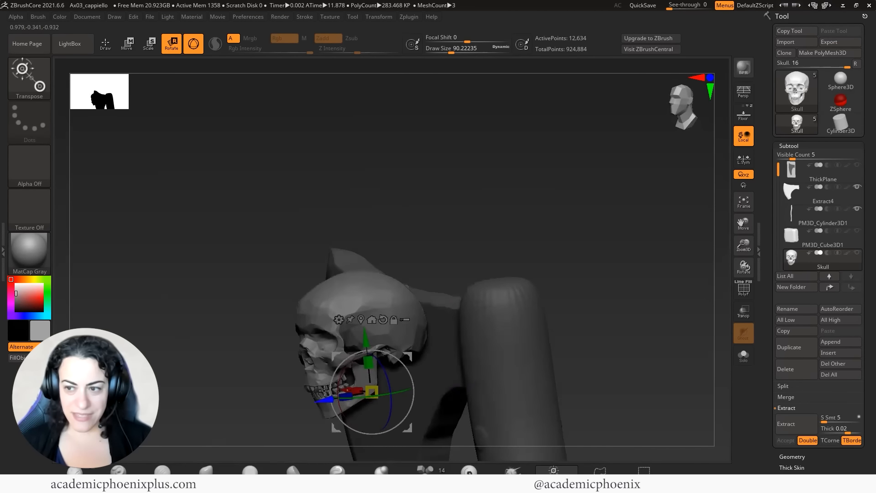
{"action": "left_click", "coordinate": [857, 231]}
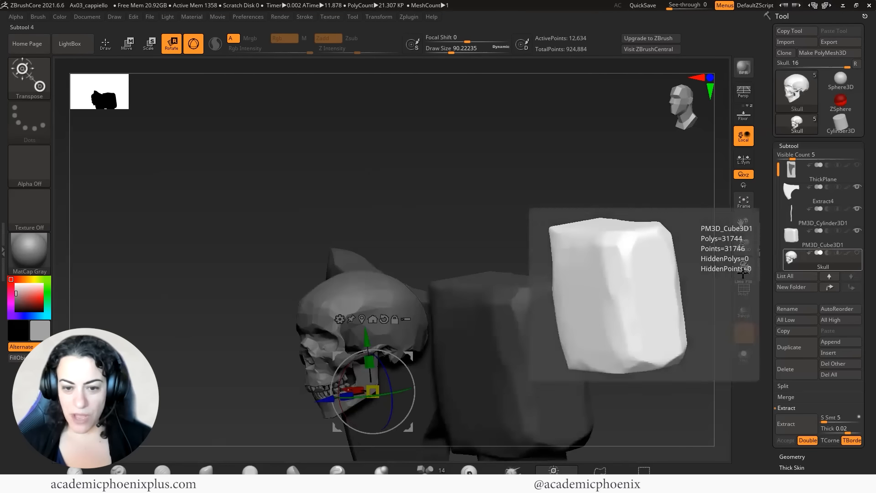
{"action": "mouse_move", "coordinate": [449, 208]}
{"action": "left_mouse_down"}
{"action": "mouse_move", "coordinate": [473, 209]}
{"action": "mouse_move", "coordinate": [444, 207]}
{"action": "mouse_move", "coordinate": [455, 208]}
{"action": "left_mouse_up"}
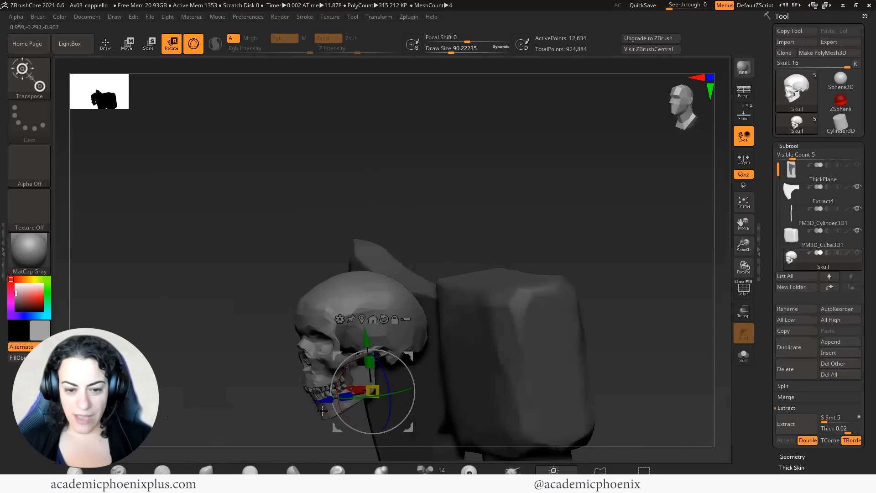
{"action": "left_click_drag", "start_coordinate": [323, 400], "coordinate": [415, 384]}
{"action": "left_click_drag", "start_coordinate": [455, 326], "coordinate": [462, 362]}
{"action": "mouse_move", "coordinate": [428, 418]}
{"action": "left_mouse_down"}
{"action": "mouse_move", "coordinate": [464, 409]}
{"action": "mouse_move", "coordinate": [418, 405]}
{"action": "mouse_move", "coordinate": [454, 412]}
{"action": "mouse_move", "coordinate": [420, 419]}
{"action": "mouse_move", "coordinate": [445, 415]}
{"action": "left_mouse_up"}
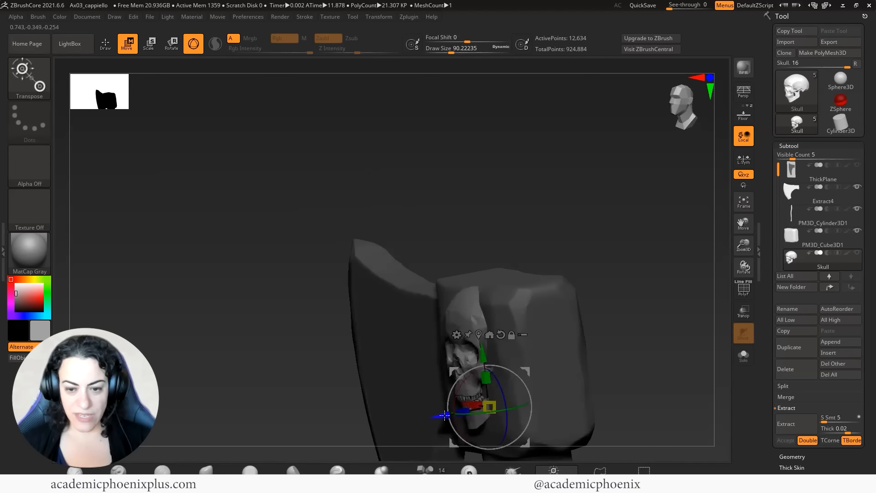
- Lower the skull slightly on the block's side and pull it a little outward
{"action": "left_click_drag", "start_coordinate": [604, 340], "coordinate": [618, 332]}
{"action": "left_click_drag", "start_coordinate": [489, 352], "coordinate": [489, 362]}
{"action": "left_click_drag", "start_coordinate": [445, 413], "coordinate": [438, 413]}
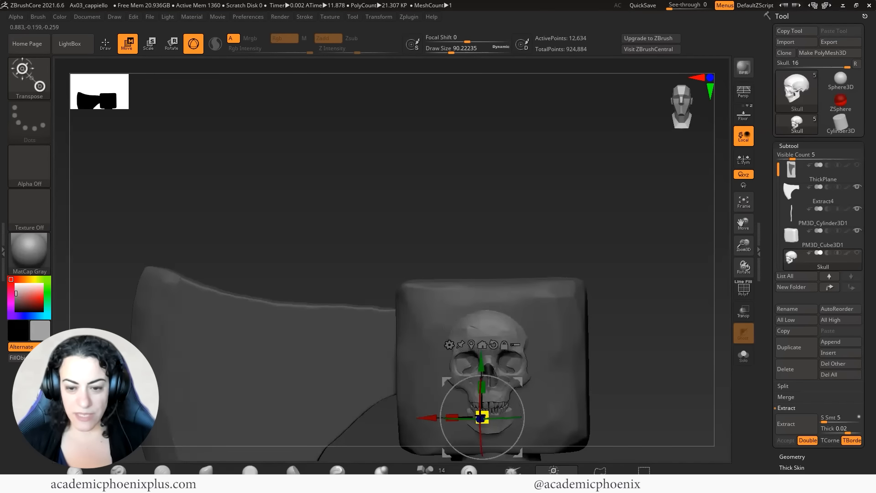
- Tilt the skull slightly forward so the forehead protrudes more from the block's side, and push it a little inward
{"action": "left_click_drag", "start_coordinate": [612, 383], "coordinate": [482, 424]}
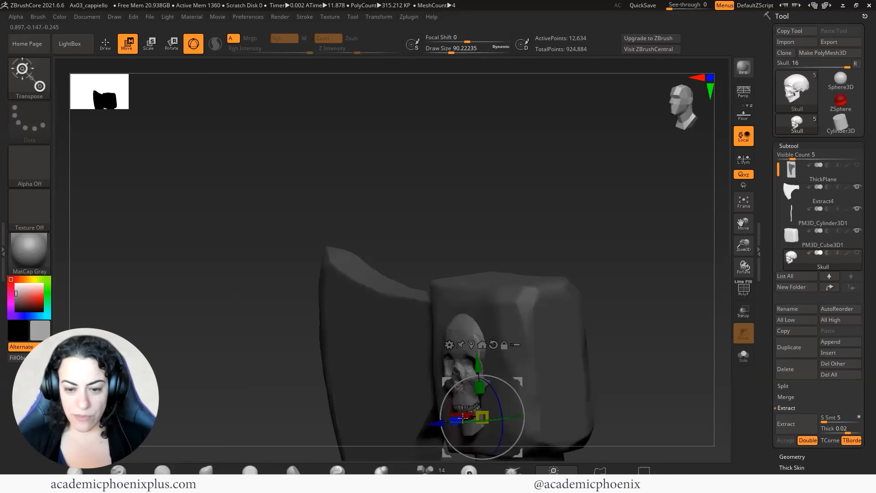
{"action": "key", "text": "e"}
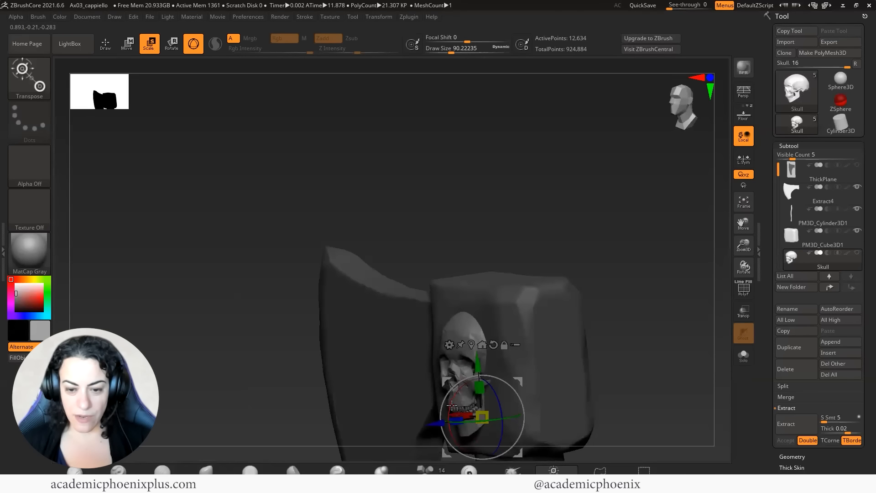
{"action": "left_click_drag", "start_coordinate": [452, 400], "coordinate": [451, 403]}
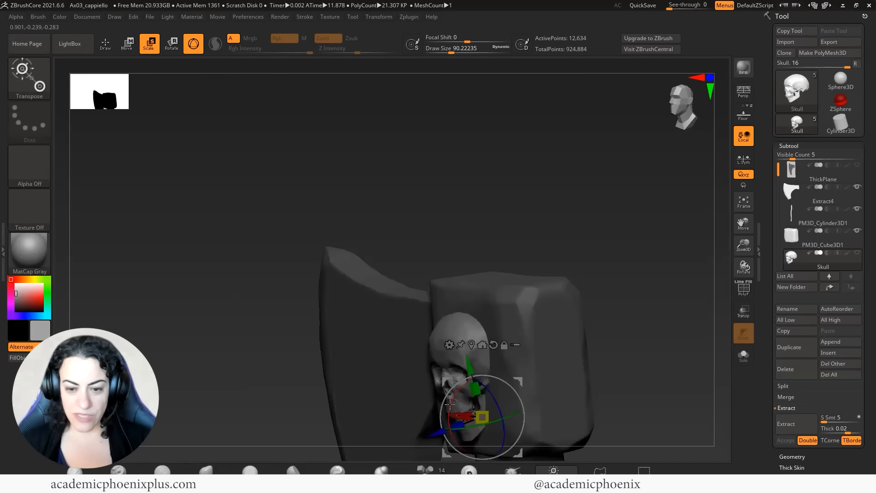
{"action": "left_click_drag", "start_coordinate": [431, 437], "coordinate": [438, 431]}
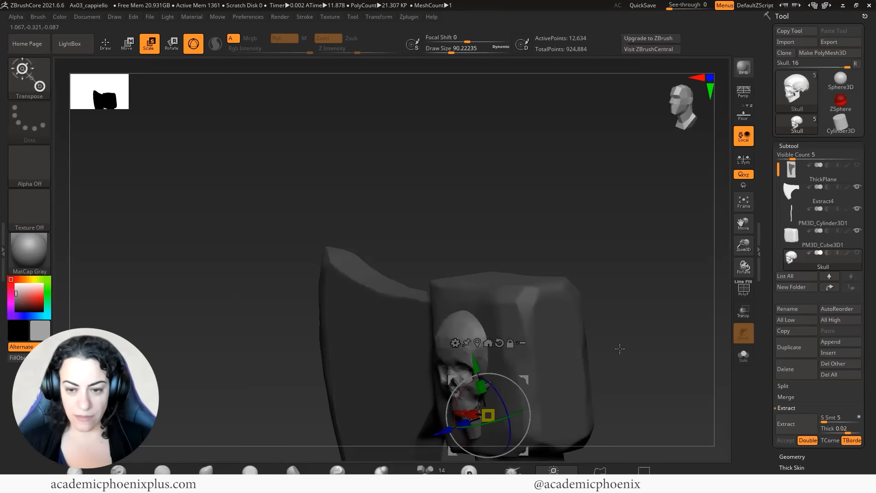
- Nudge the skull up slightly on the block's face and sink it a bit deeper into the side
{"action": "left_click_drag", "start_coordinate": [620, 348], "coordinate": [657, 333], "text": "shift"}
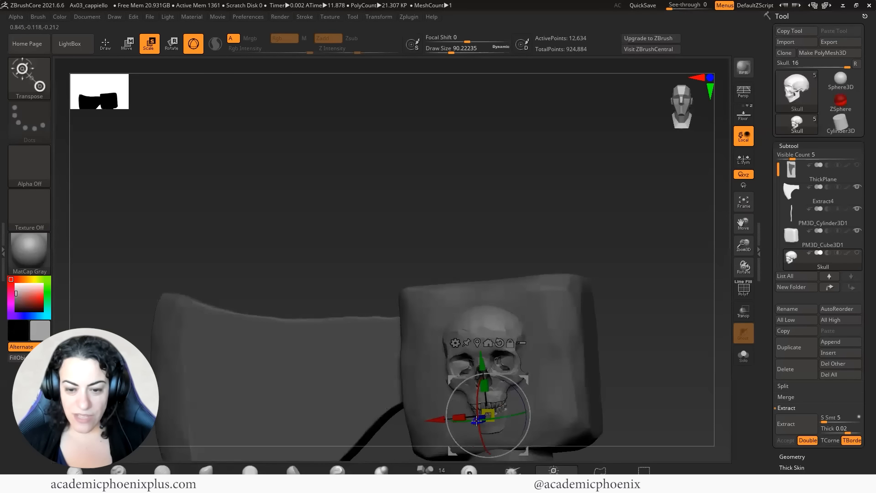
{"action": "left_click_drag", "start_coordinate": [476, 421], "coordinate": [473, 417]}
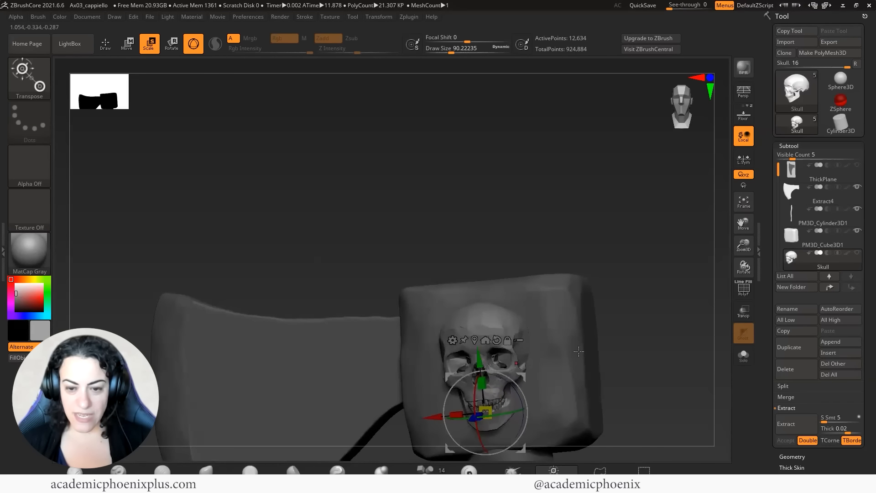
{"action": "left_click_drag", "start_coordinate": [636, 327], "coordinate": [609, 351]}
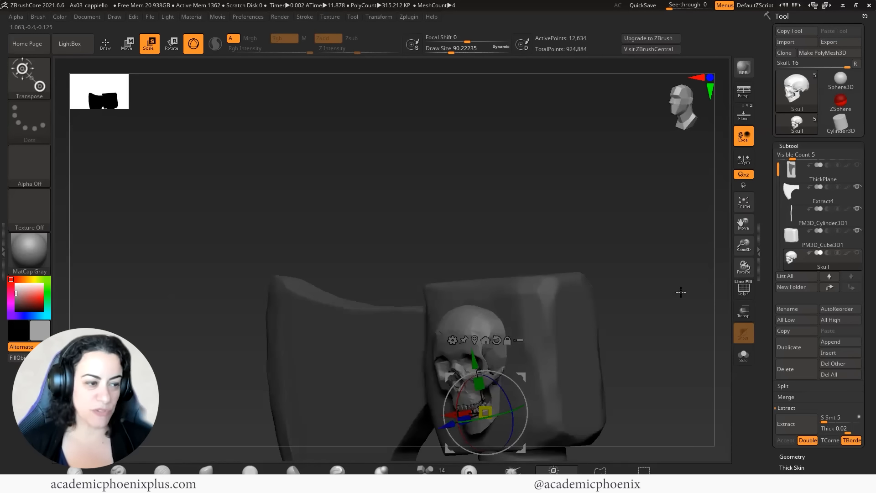
{"action": "left_click_drag", "start_coordinate": [681, 291], "coordinate": [588, 301]}
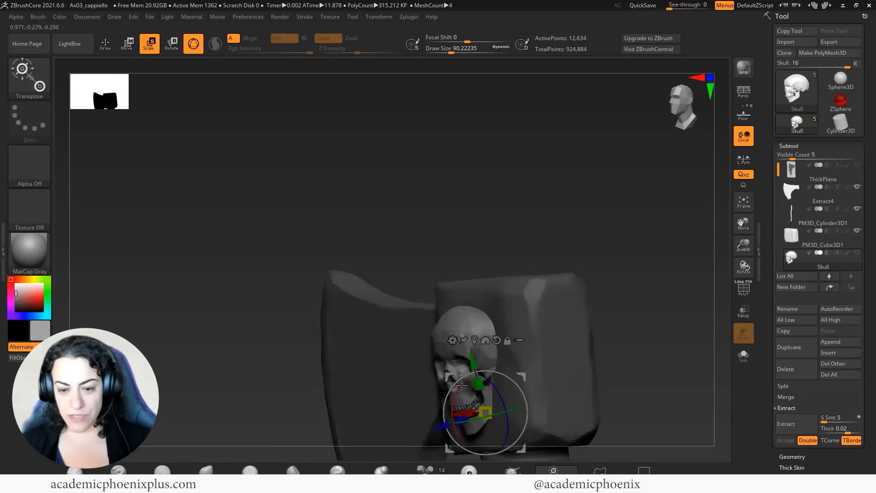
{"action": "left_click_drag", "start_coordinate": [447, 426], "coordinate": [454, 424]}
{"action": "left_click_drag", "start_coordinate": [615, 337], "coordinate": [664, 331]}
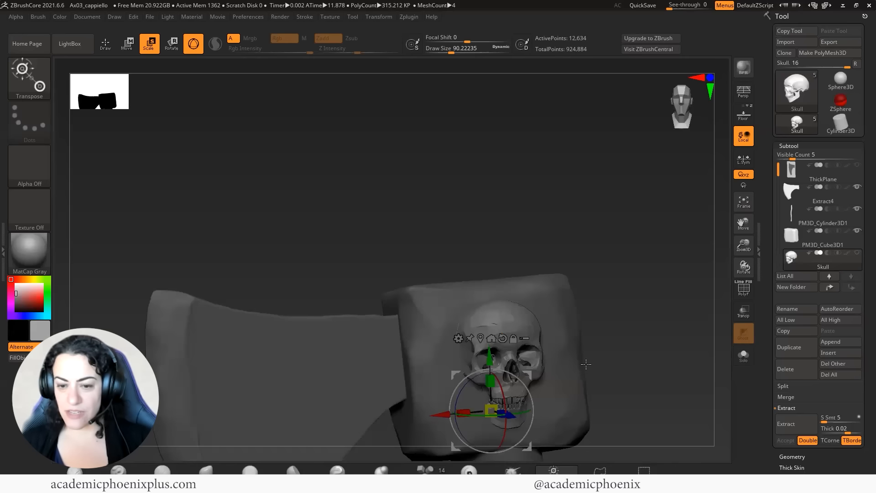
- Subdivide the skull mesh once to subdivision level 2
{"action": "left_click", "coordinate": [105, 43]}
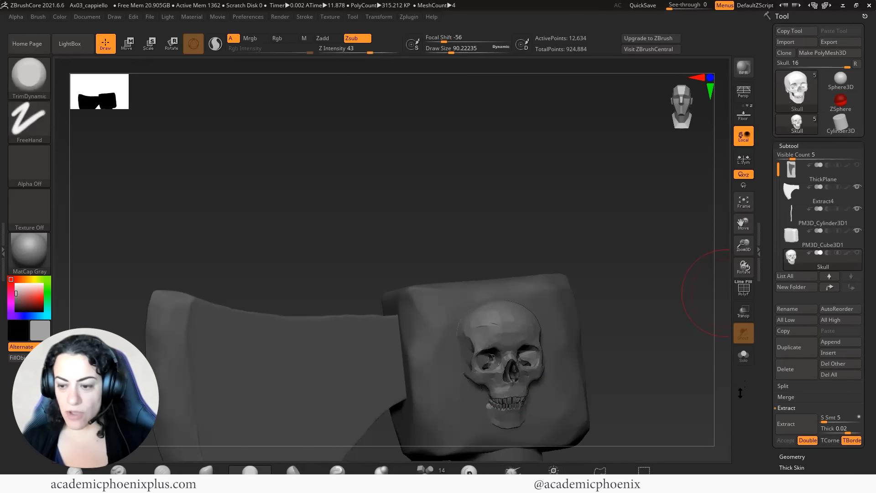
{"action": "left_click", "coordinate": [799, 457]}
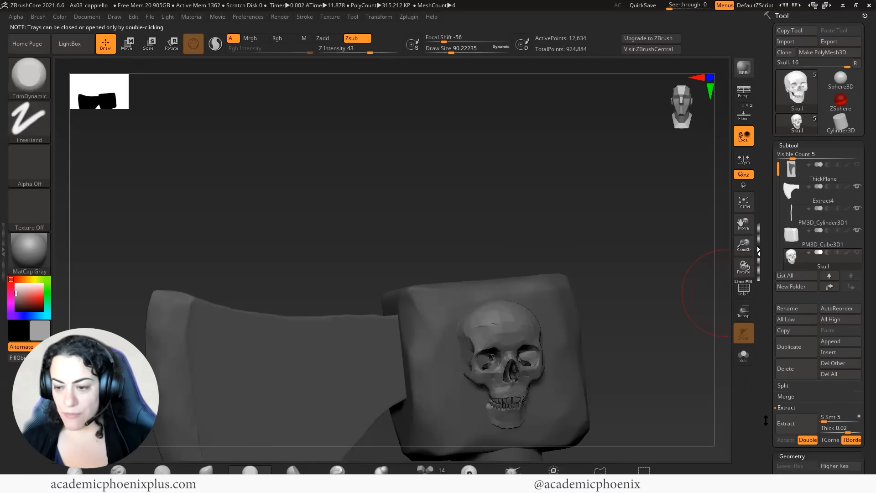
{"action": "scroll", "coordinate": [792, 385], "scroll_direction": "down", "scroll_amount": 3}
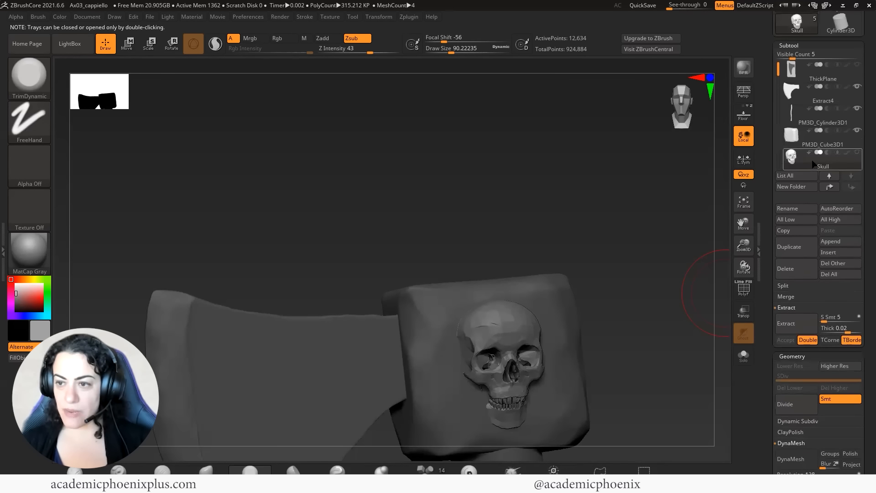
{"action": "left_click", "coordinate": [792, 405]}
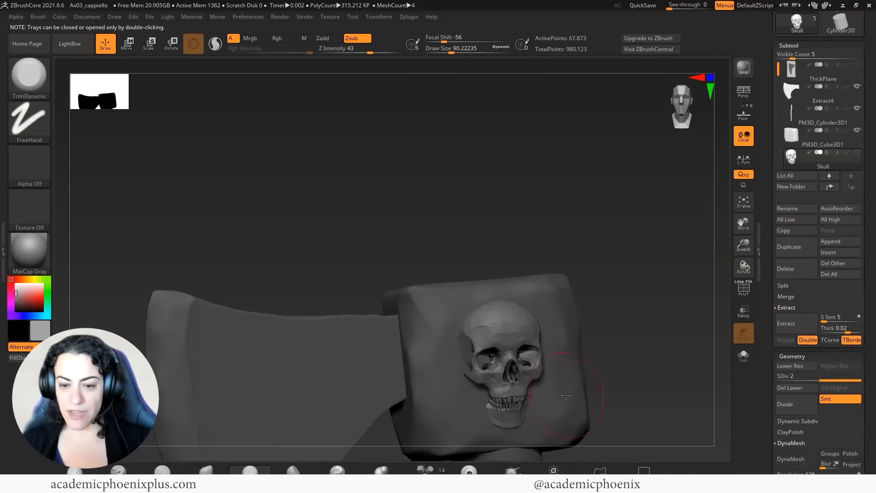
{"action": "left_click_drag", "start_coordinate": [672, 341], "coordinate": [659, 334]}
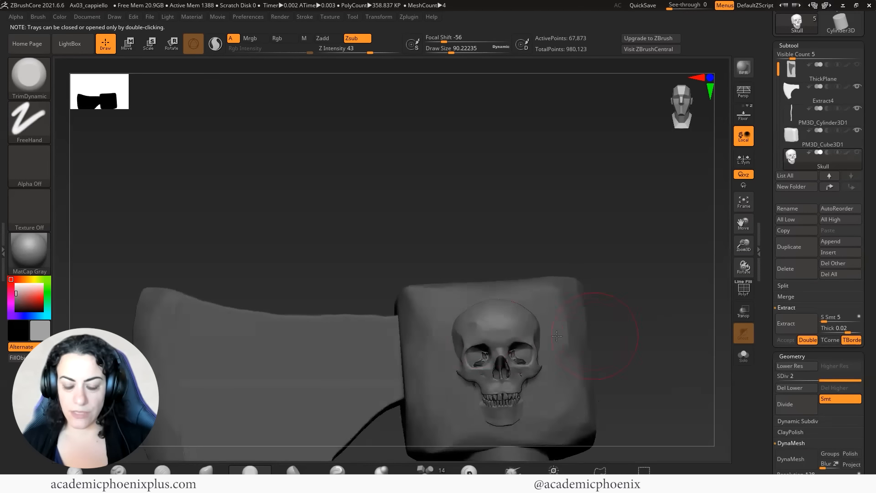
- Smooth the skull's surface around the teeth and chin
{"action": "key", "text": "shift"}
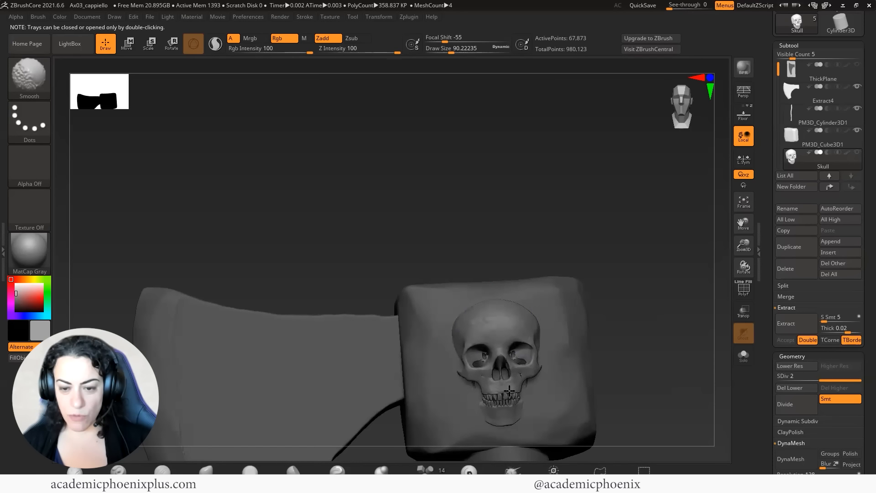
{"action": "left_click_drag", "start_coordinate": [509, 391], "coordinate": [495, 417], "text": "shift"}
{"action": "mouse_move", "coordinate": [627, 370]}
{"action": "left_mouse_down"}
{"action": "mouse_move", "coordinate": [610, 373]}
{"action": "mouse_move", "coordinate": [648, 331]}
{"action": "left_mouse_up"}
{"action": "key", "text": "w"}
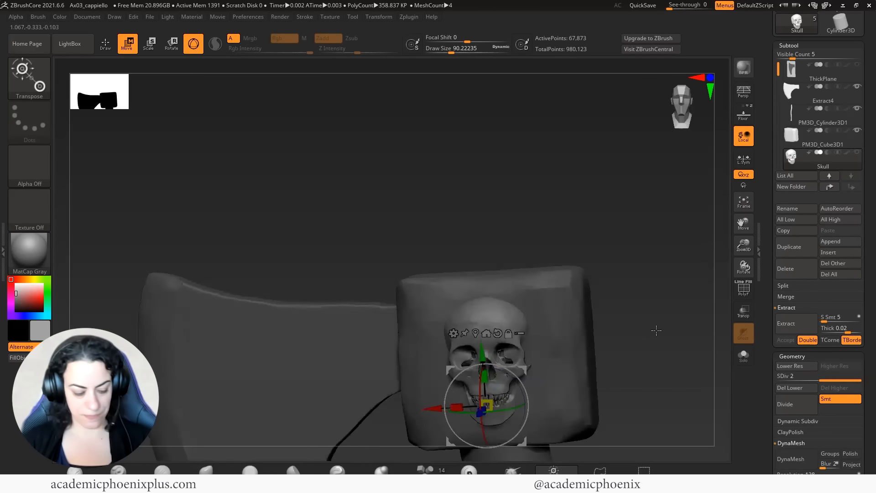
{"action": "key", "text": "q"}
{"action": "mouse_move", "coordinate": [669, 270]}
{"action": "left_mouse_down"}
{"action": "mouse_move", "coordinate": [655, 297]}
{"action": "mouse_move", "coordinate": [622, 308]}
{"action": "mouse_move", "coordinate": [624, 325]}
{"action": "mouse_move", "coordinate": [551, 383]}
{"action": "left_mouse_up"}
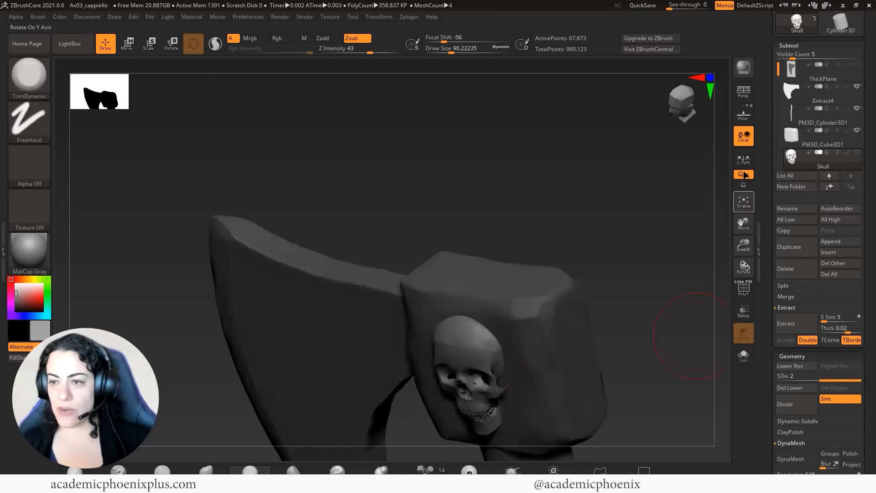
- Duplicate the skull, move the copy to the block's opposite side and turn it around the Y axis to face outward
{"action": "left_click", "coordinate": [796, 246]}
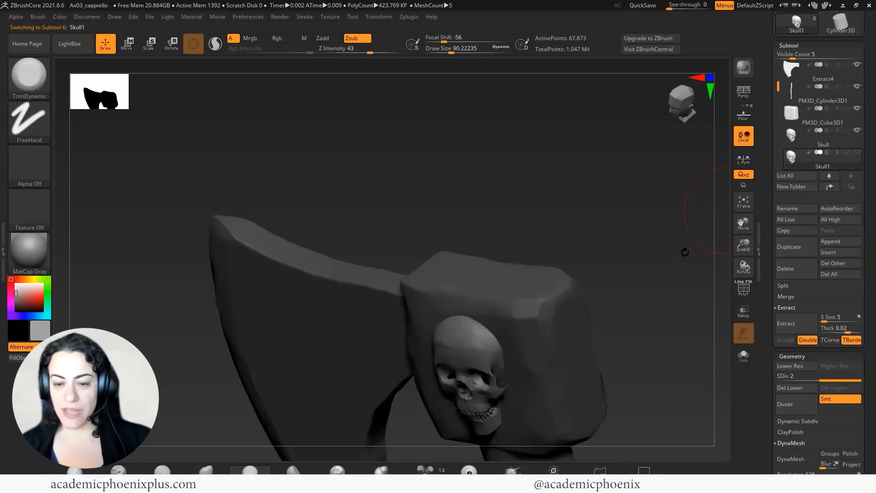
{"action": "key", "text": "w"}
{"action": "left_click_drag", "start_coordinate": [465, 445], "coordinate": [551, 381]}
{"action": "left_click_drag", "start_coordinate": [668, 339], "coordinate": [531, 349]}
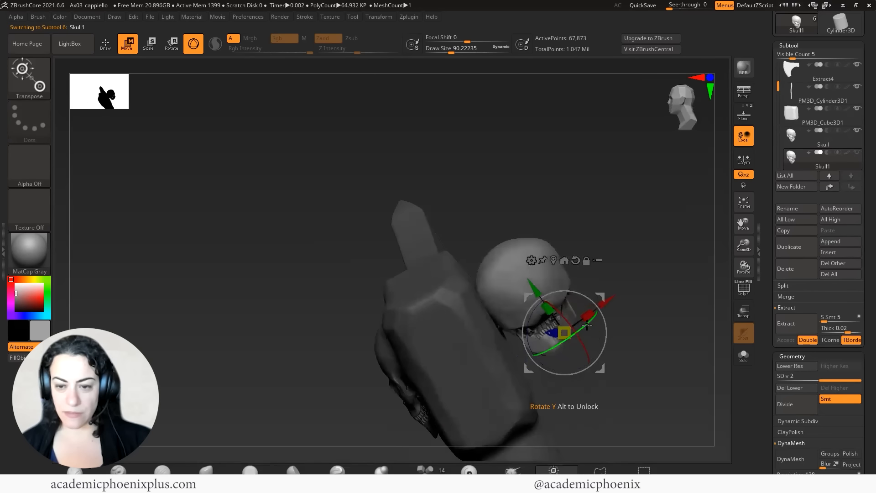
{"action": "left_click_drag", "start_coordinate": [590, 322], "coordinate": [508, 357]}
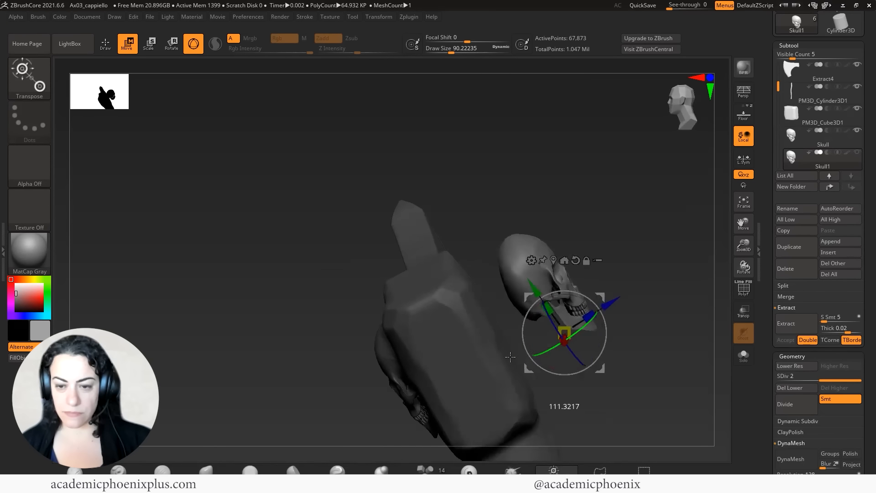
- Embed the copied skull in the block's opposite side and centre it there so that mainly the face protrudes
{"action": "left_click_drag", "start_coordinate": [604, 304], "coordinate": [564, 324]}
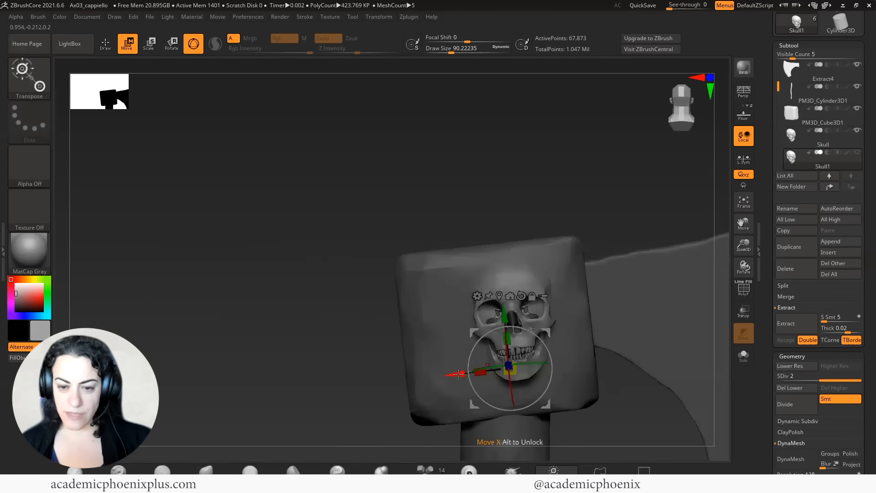
{"action": "left_click_drag", "start_coordinate": [493, 358], "coordinate": [470, 358]}
{"action": "left_click_drag", "start_coordinate": [485, 318], "coordinate": [486, 324]}
{"action": "left_click_drag", "start_coordinate": [340, 358], "coordinate": [424, 367]}
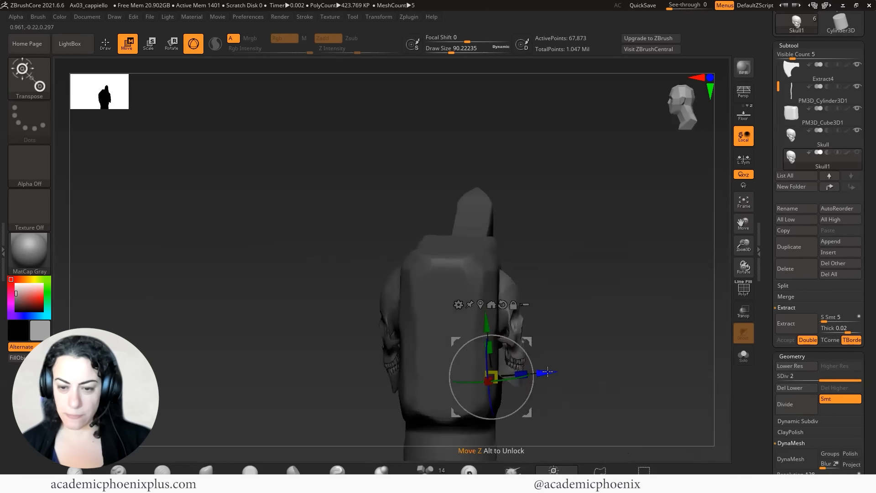
{"action": "mouse_move", "coordinate": [548, 372]}
{"action": "left_mouse_down"}
{"action": "mouse_move", "coordinate": [524, 355]}
{"action": "mouse_move", "coordinate": [540, 380]}
{"action": "left_mouse_up"}
{"action": "mouse_move", "coordinate": [626, 355]}
{"action": "left_mouse_down"}
{"action": "mouse_move", "coordinate": [602, 354]}
{"action": "mouse_move", "coordinate": [670, 345]}
{"action": "mouse_move", "coordinate": [645, 347]}
{"action": "mouse_move", "coordinate": [661, 338]}
{"action": "mouse_move", "coordinate": [613, 316]}
{"action": "mouse_move", "coordinate": [619, 329]}
{"action": "mouse_move", "coordinate": [585, 333]}
{"action": "mouse_move", "coordinate": [560, 317]}
{"action": "left_mouse_up"}
{"action": "key", "text": "q"}
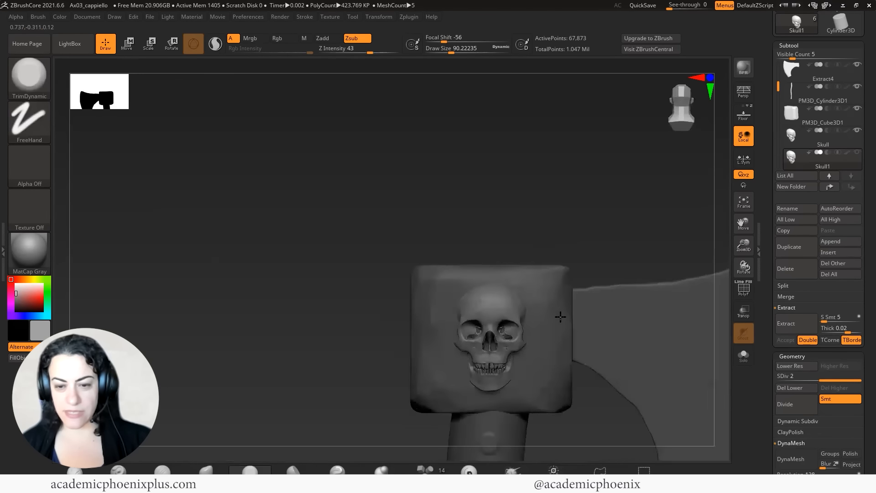
{"action": "left_click_drag", "start_coordinate": [303, 299], "coordinate": [476, 321]}
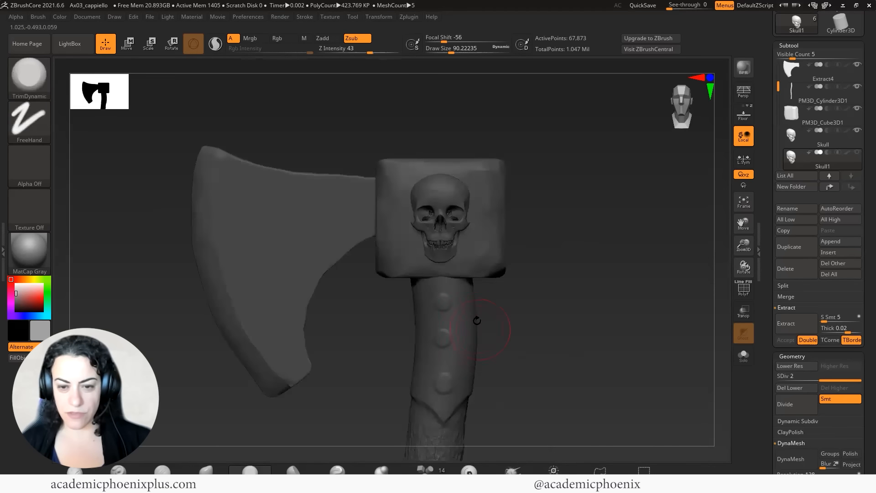
- Make the PM3D_Cylinder3D1 handle the active subtool and examine its studded section below the block from both sides
{"action": "left_click", "coordinate": [792, 93]}
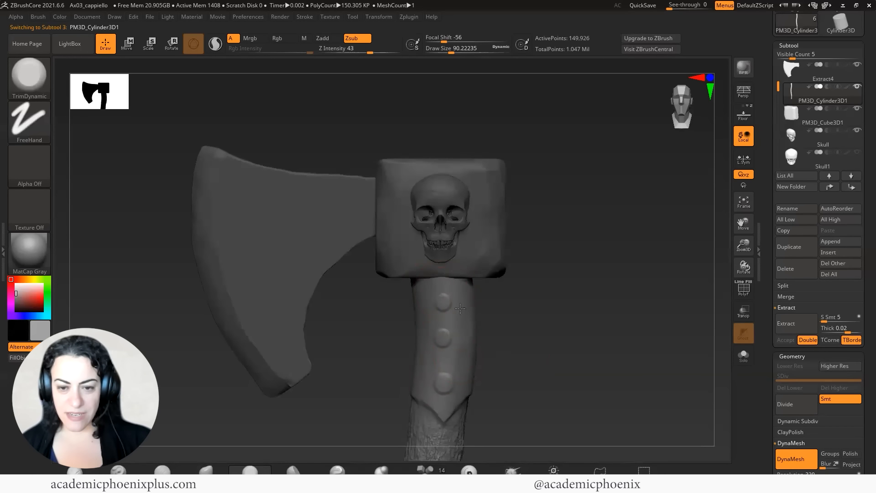
{"action": "right_click_drag", "start_coordinate": [460, 309], "coordinate": [531, 336]}
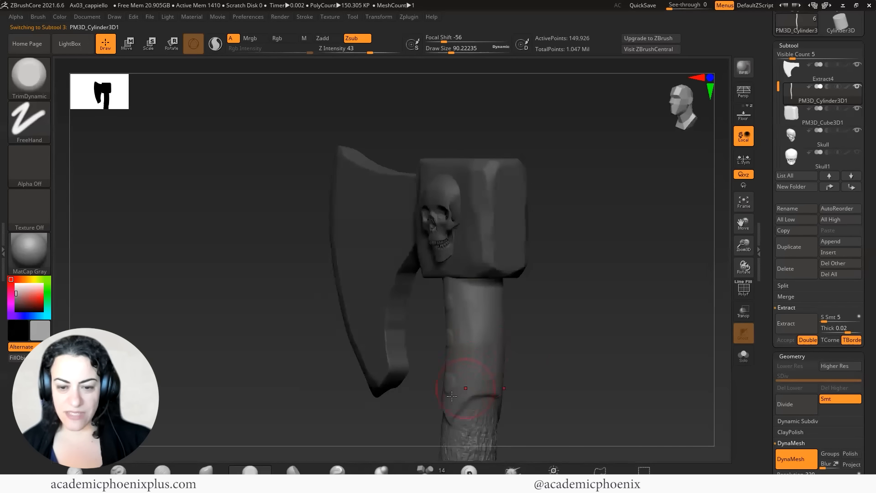
{"action": "mouse_move", "coordinate": [452, 396]}
{"action": "right_mouse_down"}
{"action": "mouse_move", "coordinate": [606, 358]}
{"action": "mouse_move", "coordinate": [445, 405]}
{"action": "right_mouse_up"}
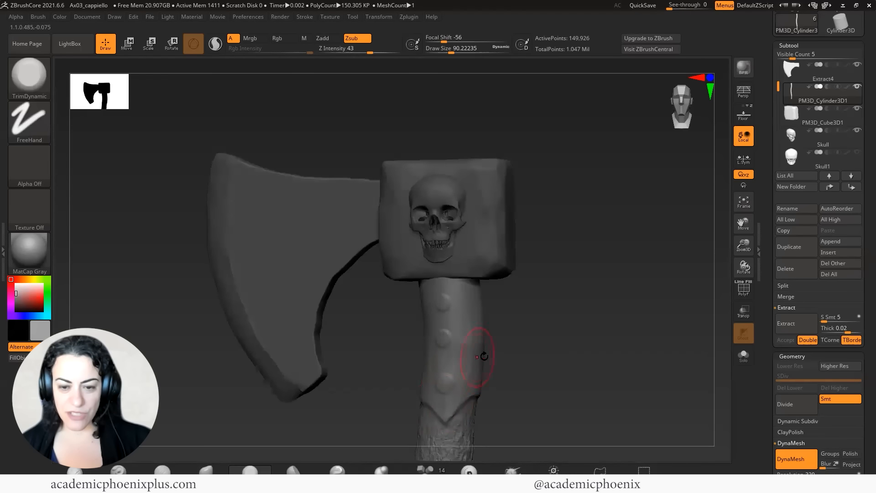
{"action": "right_click_drag", "start_coordinate": [484, 355], "coordinate": [481, 310]}
{"action": "right_click_drag", "start_coordinate": [634, 325], "coordinate": [502, 322]}
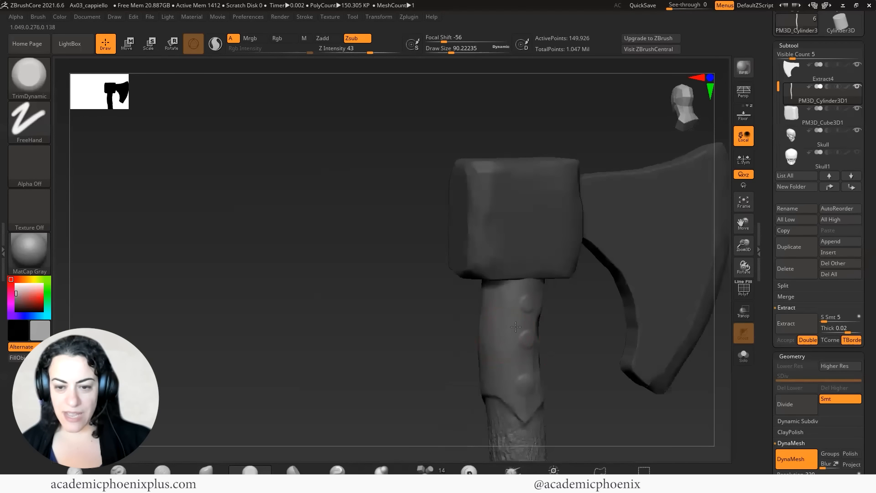
{"action": "right_click_drag", "start_coordinate": [608, 387], "coordinate": [538, 372]}
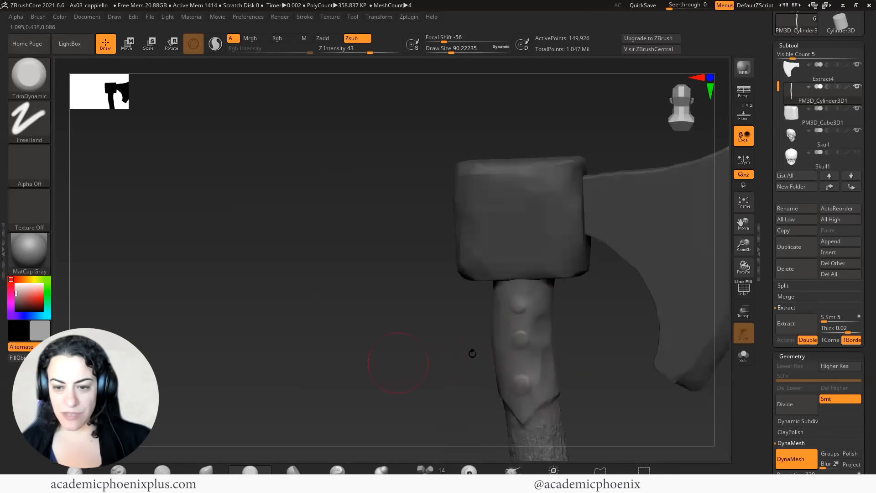
{"action": "right_click_drag", "start_coordinate": [597, 332], "coordinate": [571, 352]}
{"action": "right_click_drag", "start_coordinate": [370, 327], "coordinate": [476, 341]}
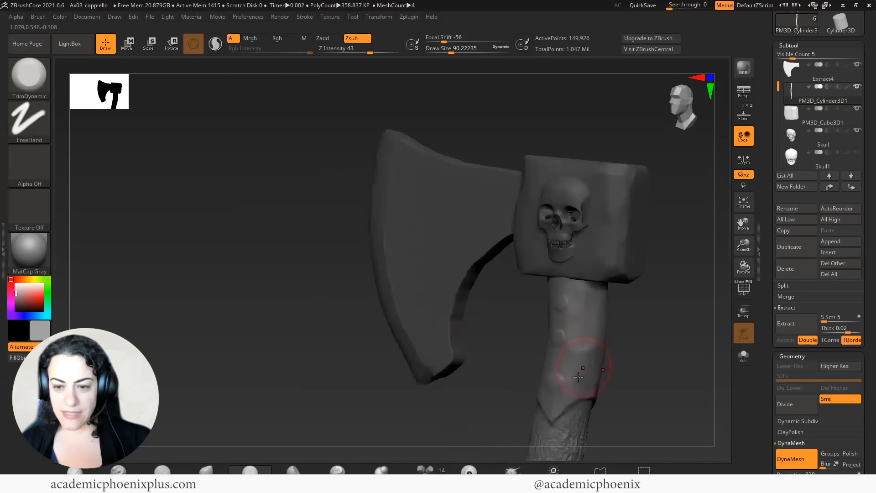
{"action": "right_click_drag", "start_coordinate": [577, 376], "coordinate": [559, 367]}
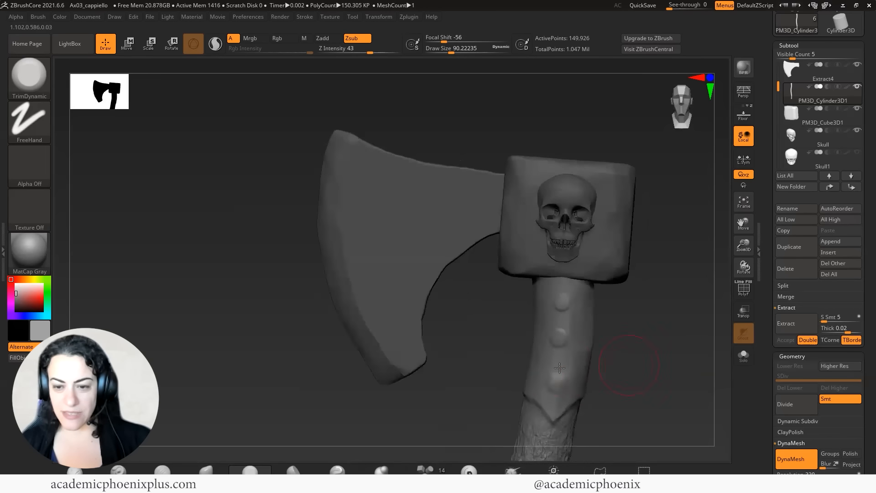
- Set up the DamStandard brush for the handle with a draw size of about 41 and a Z intensity of 27
{"action": "left_click", "coordinate": [29, 75]}
{"action": "left_click", "coordinate": [73, 149]}
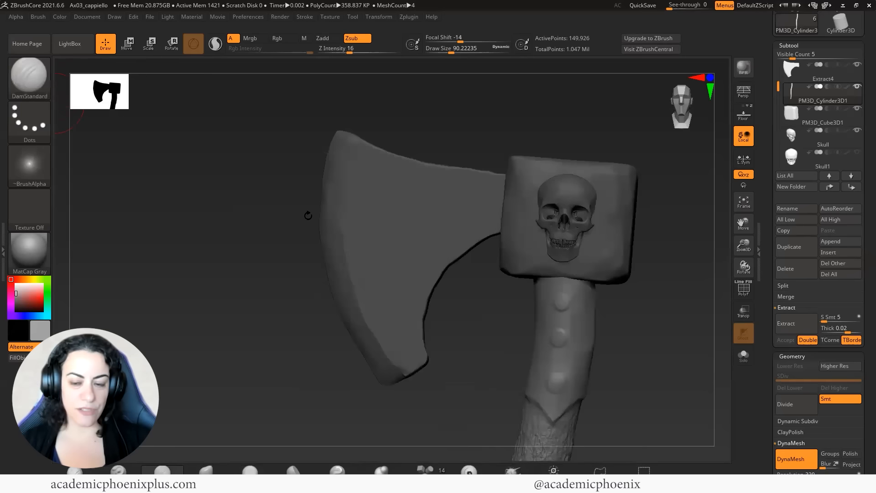
{"action": "key", "text": "space"}
{"action": "left_click_drag", "start_coordinate": [589, 314], "coordinate": [581, 314]}
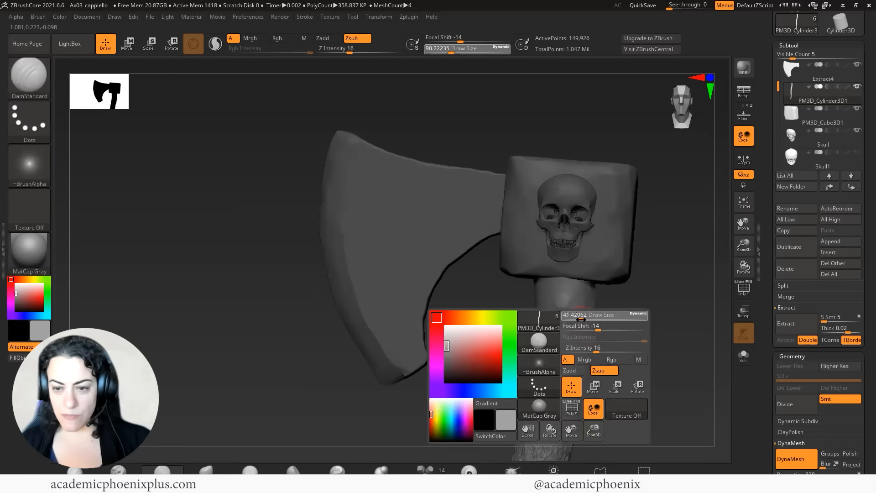
{"action": "left_click_drag", "start_coordinate": [615, 357], "coordinate": [596, 340]}
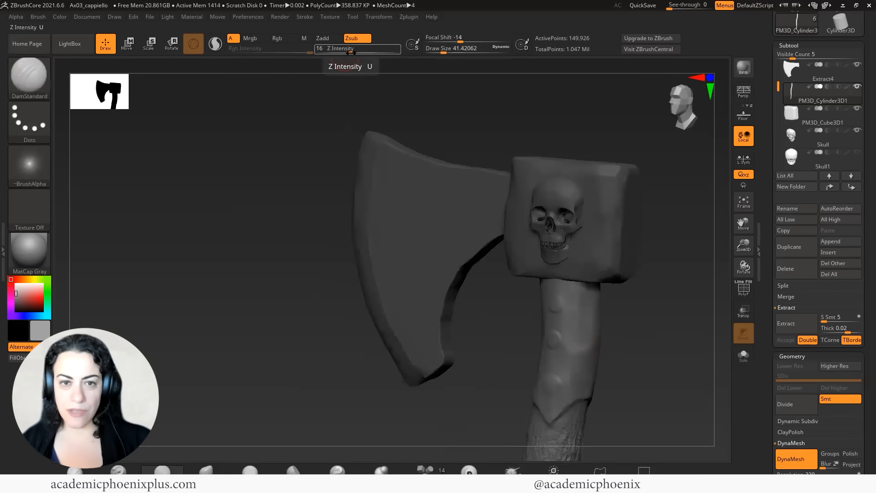
{"action": "left_click_drag", "start_coordinate": [349, 52], "coordinate": [359, 52]}
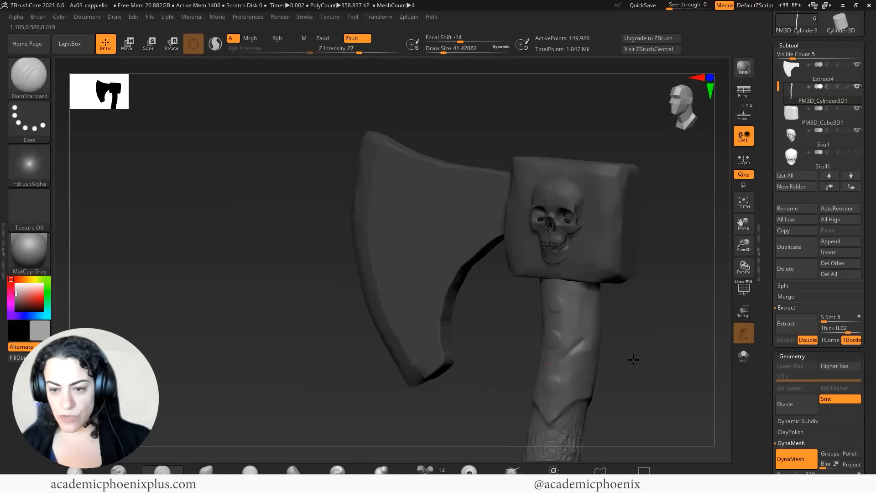
- Make the PM3D_Cube3D1 block the active subtool and carve DamStandard cracks near the corners of its skull face
{"action": "left_click_drag", "start_coordinate": [632, 358], "coordinate": [616, 349]}
{"action": "left_click_drag", "start_coordinate": [454, 405], "coordinate": [518, 375]}
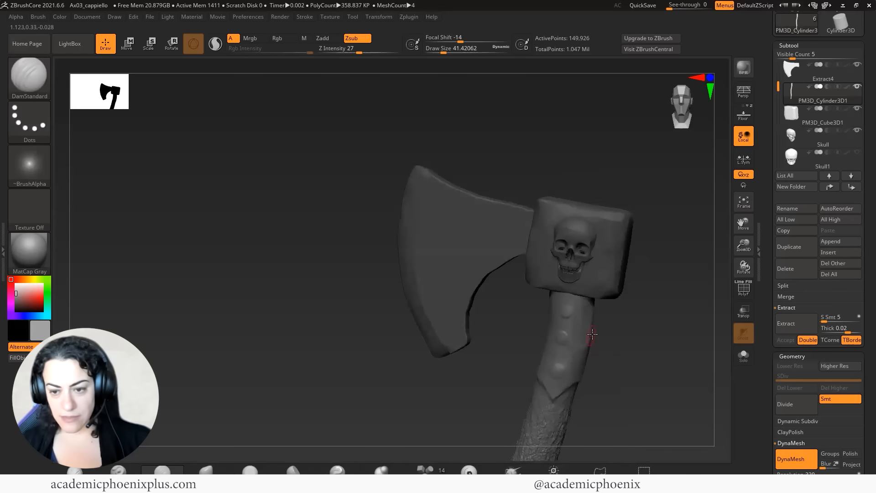
{"action": "left_click_drag", "start_coordinate": [481, 397], "coordinate": [553, 316]}
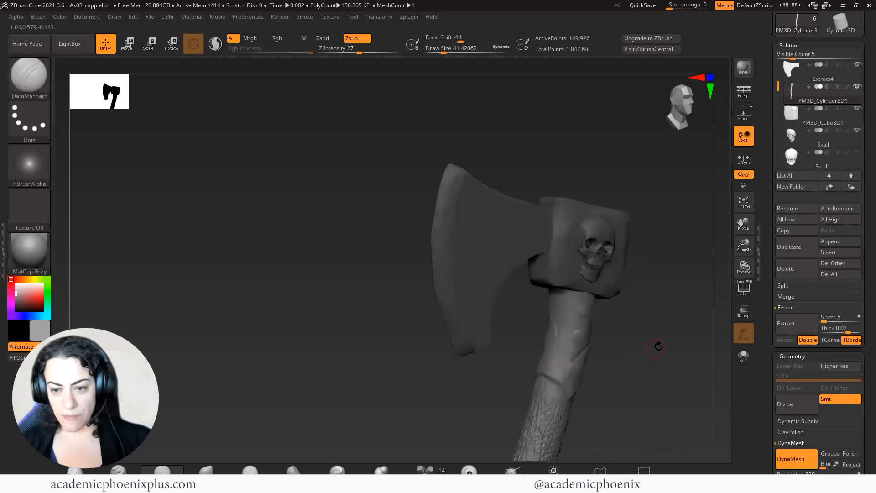
{"action": "left_click_drag", "start_coordinate": [658, 346], "coordinate": [674, 274]}
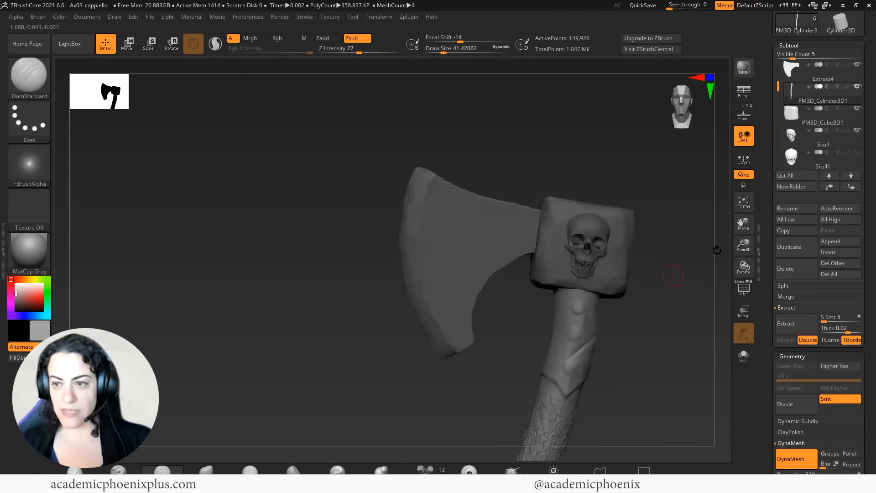
{"action": "left_click", "coordinate": [791, 115]}
{"action": "left_click_drag", "start_coordinate": [678, 244], "coordinate": [599, 280]}
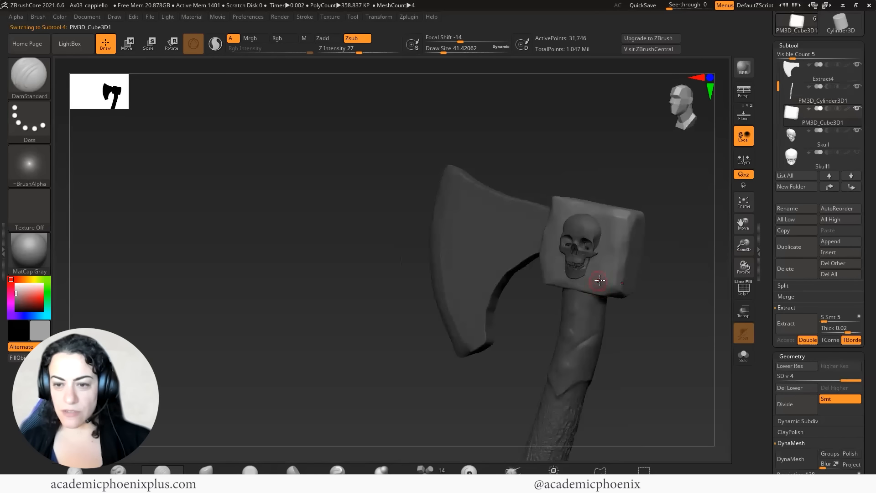
{"action": "mouse_move", "coordinate": [607, 329]}
{"action": "left_mouse_down"}
{"action": "mouse_move", "coordinate": [636, 319]}
{"action": "mouse_move", "coordinate": [608, 273]}
{"action": "left_mouse_up"}
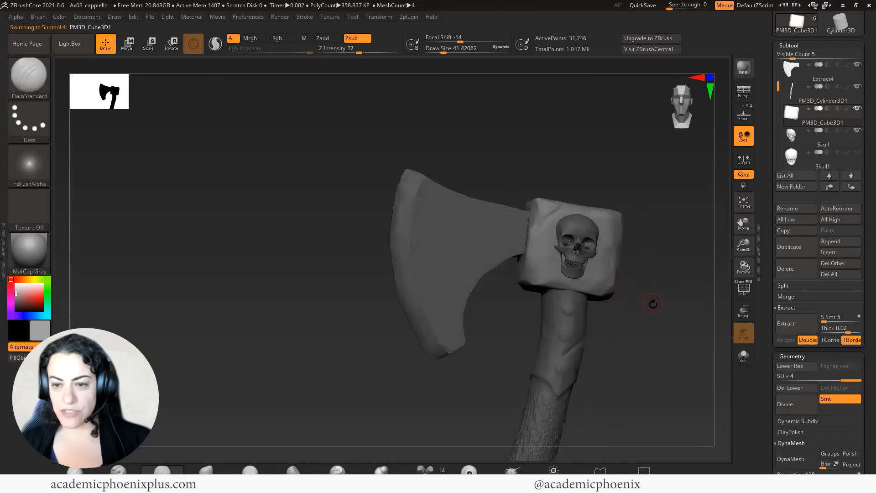
- Carve more DamStandard cracks into the block's opposite side and around the lower corners of the first skull face
{"action": "mouse_move", "coordinate": [651, 303]}
{"action": "left_mouse_down"}
{"action": "mouse_move", "coordinate": [617, 296]}
{"action": "mouse_move", "coordinate": [630, 263]}
{"action": "left_mouse_up"}
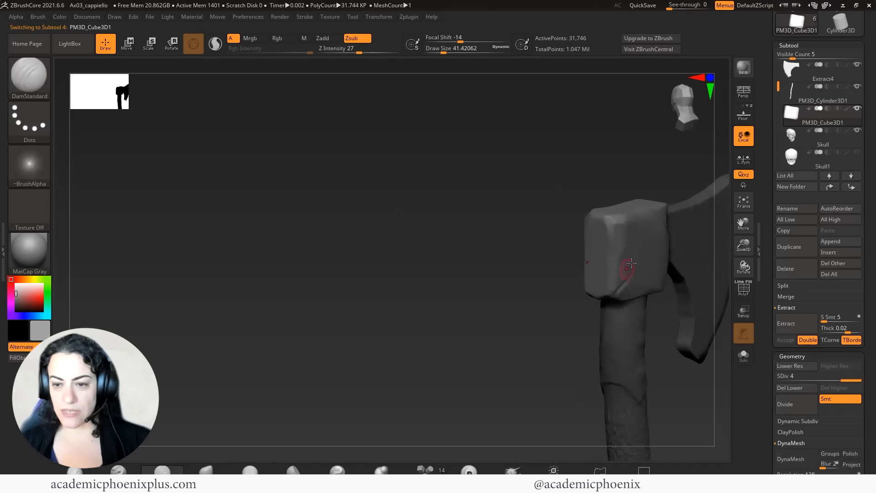
{"action": "left_click_drag", "start_coordinate": [578, 301], "coordinate": [572, 295]}
{"action": "left_click_drag", "start_coordinate": [526, 252], "coordinate": [413, 283], "text": "alt"}
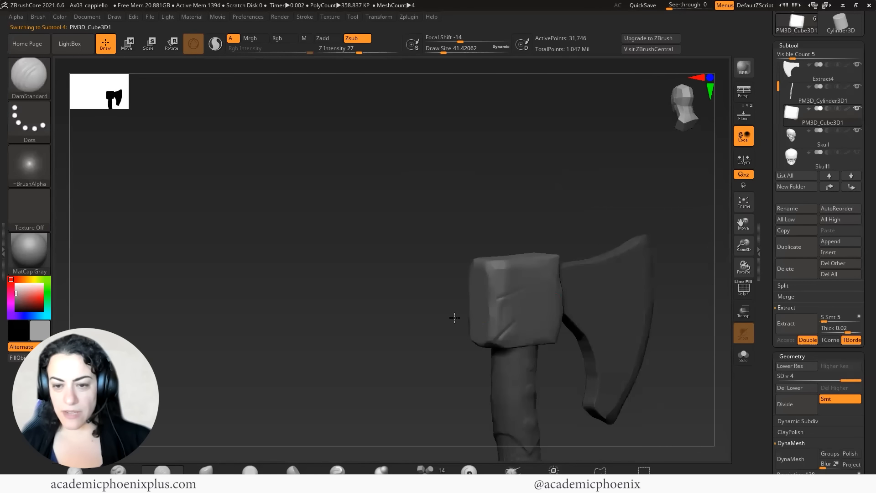
{"action": "left_click_drag", "start_coordinate": [455, 318], "coordinate": [585, 329]}
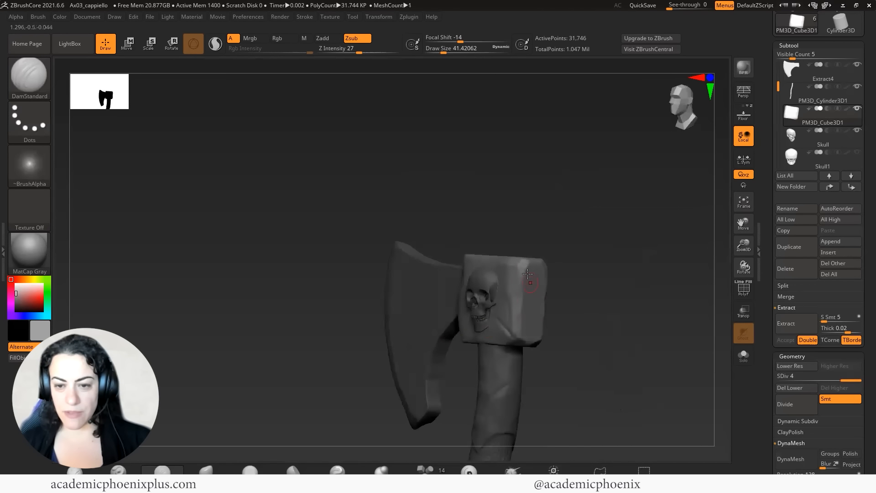
{"action": "left_click_drag", "start_coordinate": [535, 288], "coordinate": [534, 342]}
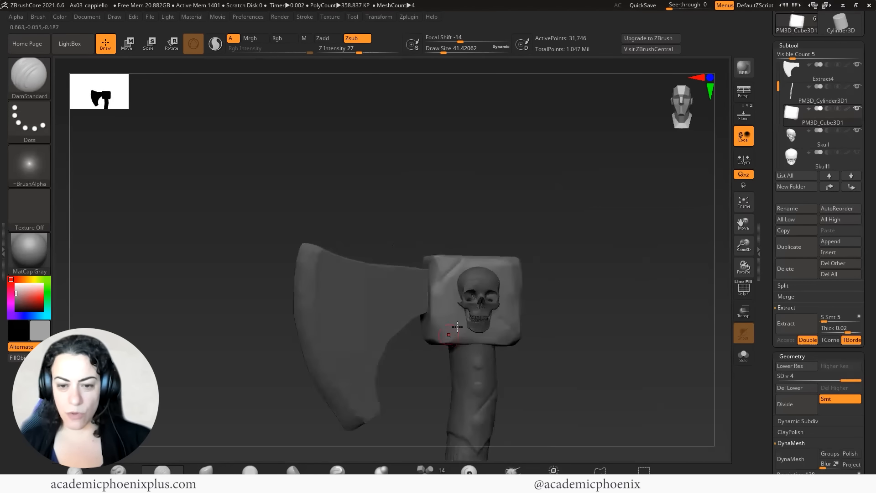
{"action": "left_click_drag", "start_coordinate": [630, 341], "coordinate": [622, 324]}
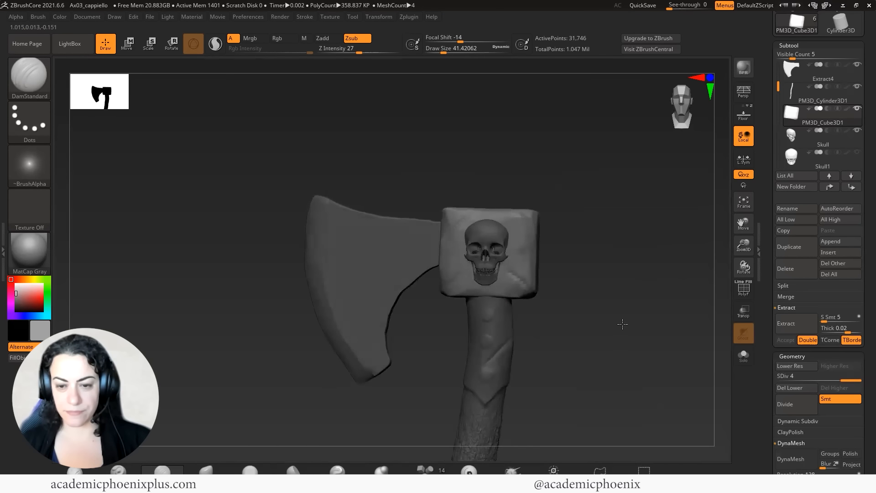
{"action": "left_click_drag", "start_coordinate": [606, 373], "coordinate": [560, 306]}
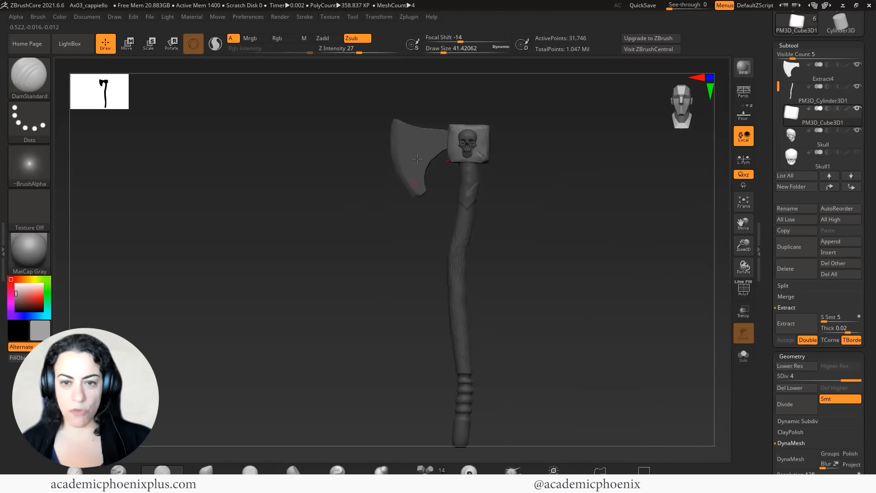
- Switch on radial symmetry around the Z axis and local symmetry for the block
{"action": "left_click_drag", "start_coordinate": [560, 238], "coordinate": [625, 220]}
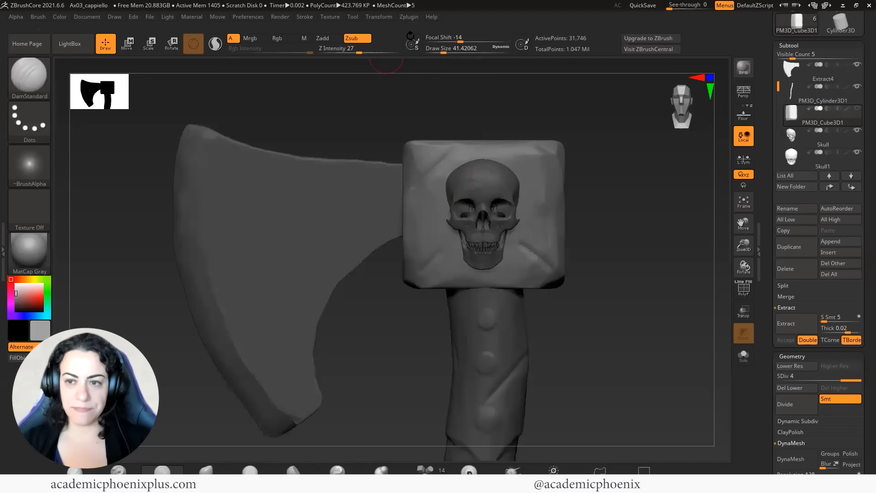
{"action": "left_click", "coordinate": [379, 16]}
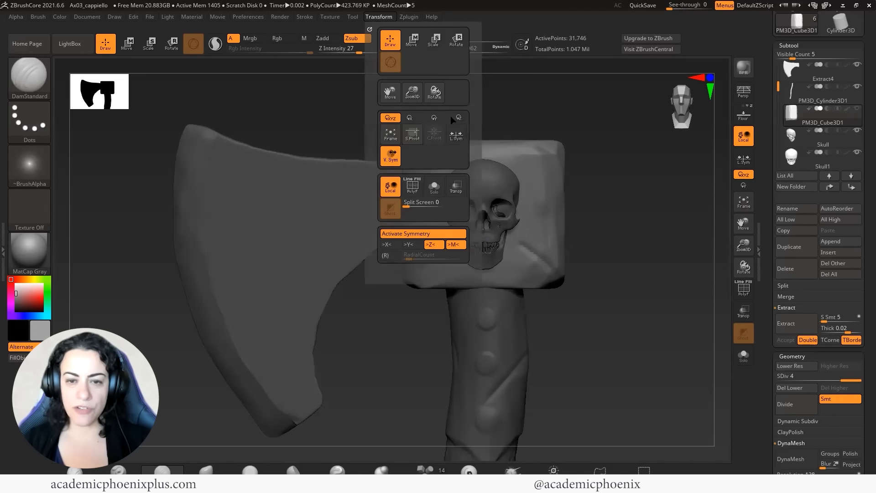
{"action": "left_click", "coordinate": [391, 257]}
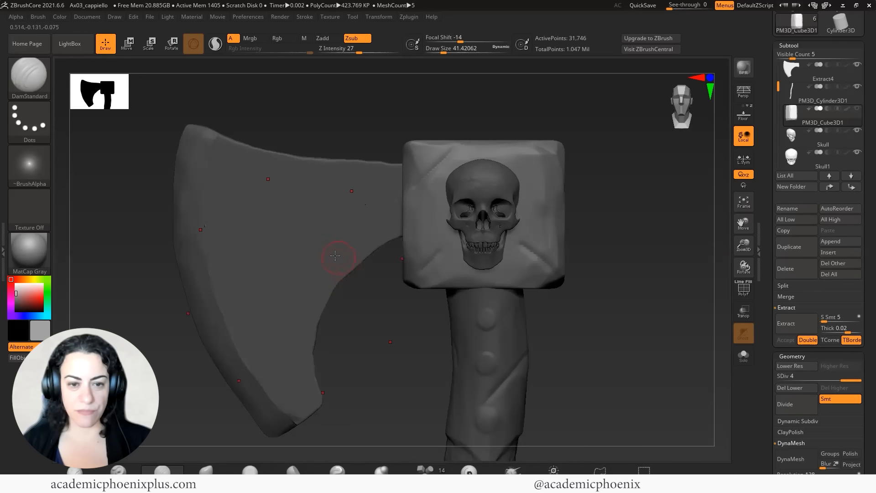
{"action": "left_click", "coordinate": [382, 18]}
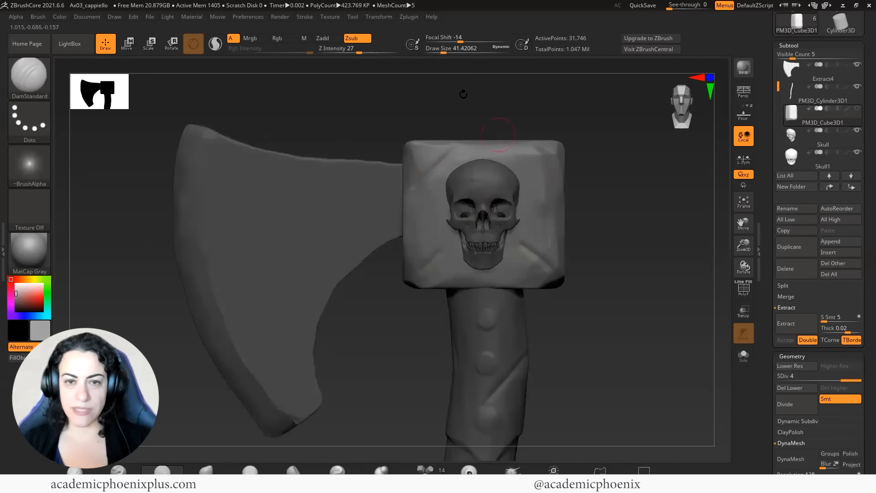
{"action": "left_click", "coordinate": [385, 19]}
{"action": "left_click", "coordinate": [457, 136]}
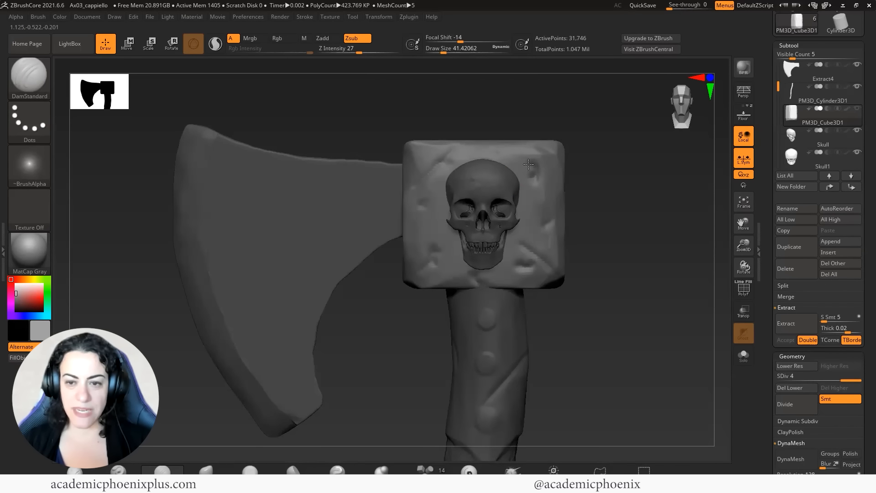
- Try carving radially mirrored DamStandard grooves around the skull on the block face, and undo the strokes
{"action": "mouse_move", "coordinate": [528, 164]}
{"action": "left_mouse_down"}
{"action": "mouse_move", "coordinate": [532, 194]}
{"action": "mouse_move", "coordinate": [523, 201]}
{"action": "left_mouse_up"}
{"action": "left_click_drag", "start_coordinate": [531, 233], "coordinate": [517, 235]}
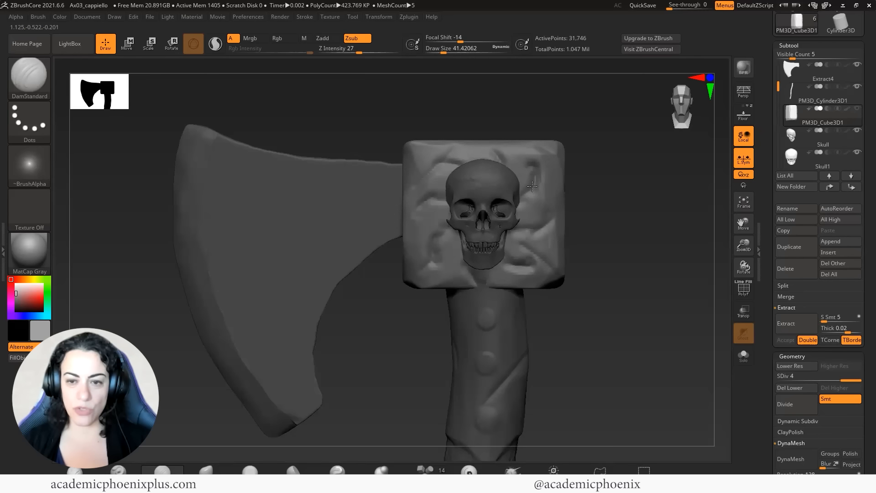
{"action": "left_click_drag", "start_coordinate": [533, 164], "coordinate": [498, 171]}
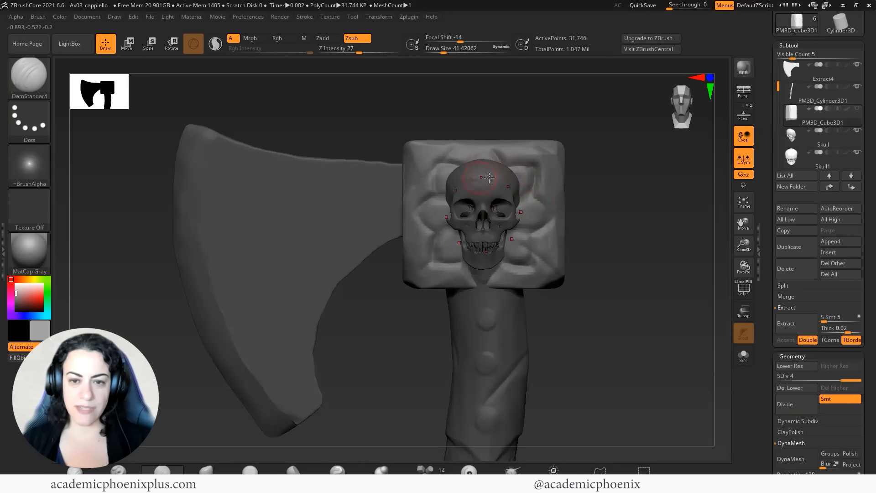
{"action": "key", "text": "ctrl+z"}
{"action": "key", "text": "ctrl+z"}
{"action": "key", "text": "ctrl+z"}
{"action": "key", "text": "ctrl+z"}
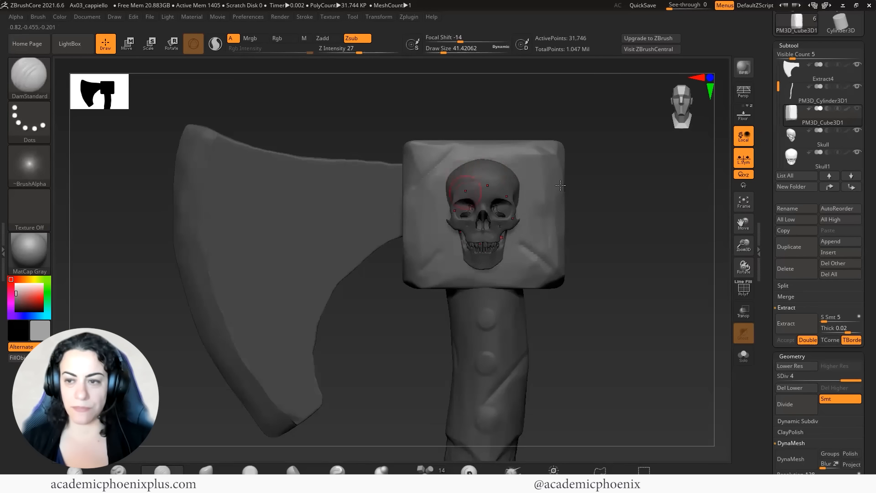
- Set up the Standard brush with Alpha 13, the DragRect stroke and a Z intensity of 41
{"action": "left_click", "coordinate": [28, 86]}
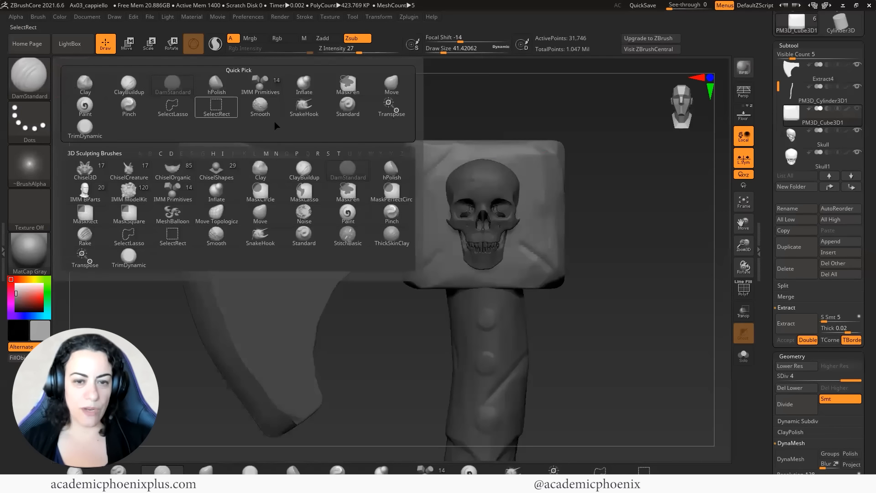
{"action": "left_click", "coordinate": [304, 237]}
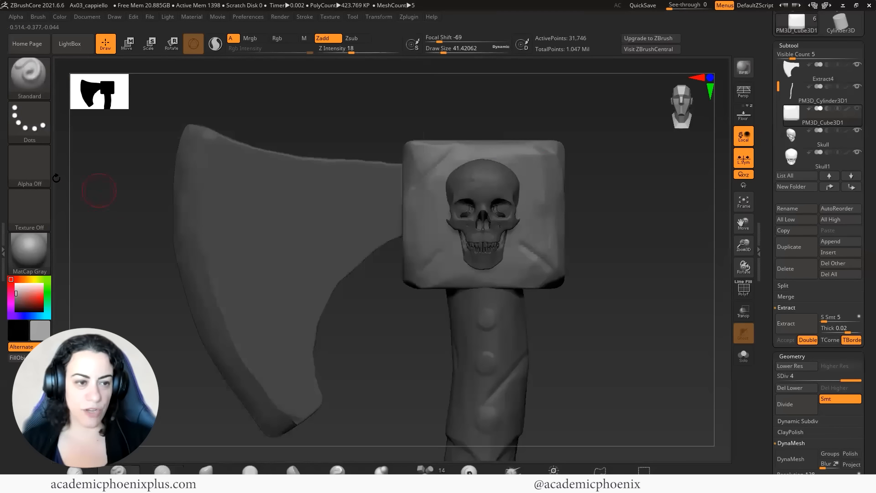
{"action": "left_click", "coordinate": [30, 165]}
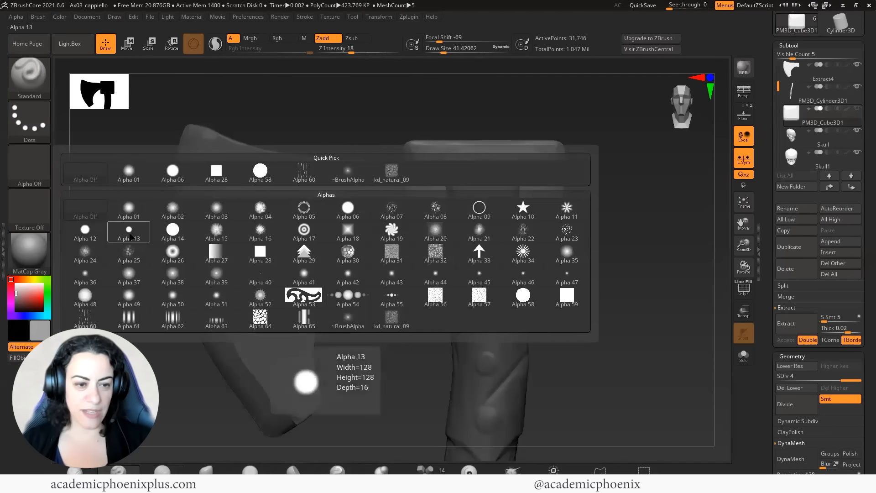
{"action": "left_click", "coordinate": [130, 233]}
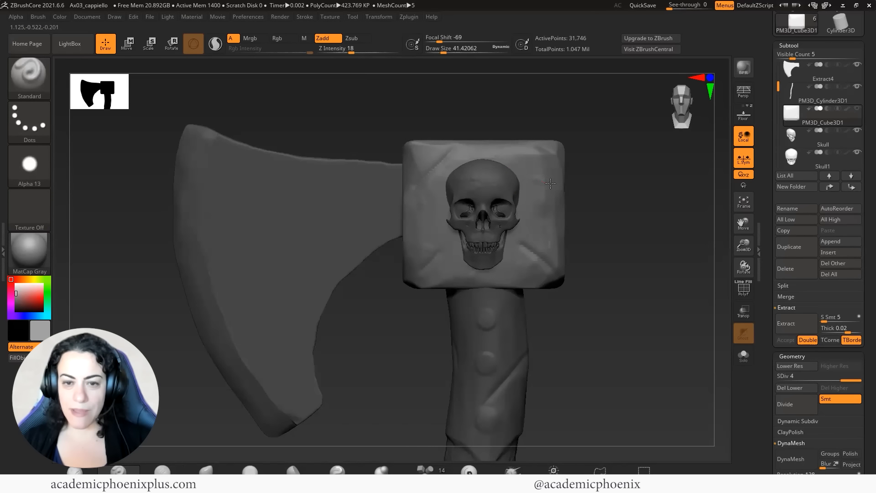
{"action": "left_click", "coordinate": [29, 121]}
{"action": "left_click", "coordinate": [132, 127]}
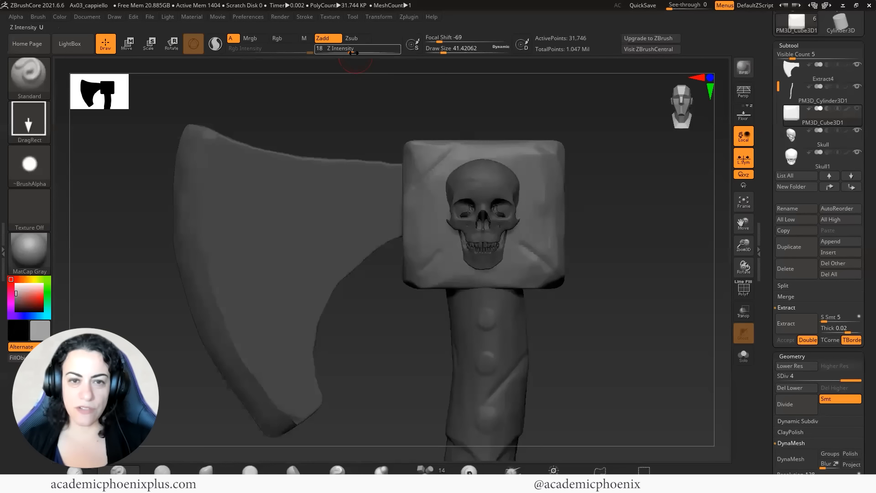
{"action": "left_click_drag", "start_coordinate": [353, 50], "coordinate": [367, 52]}
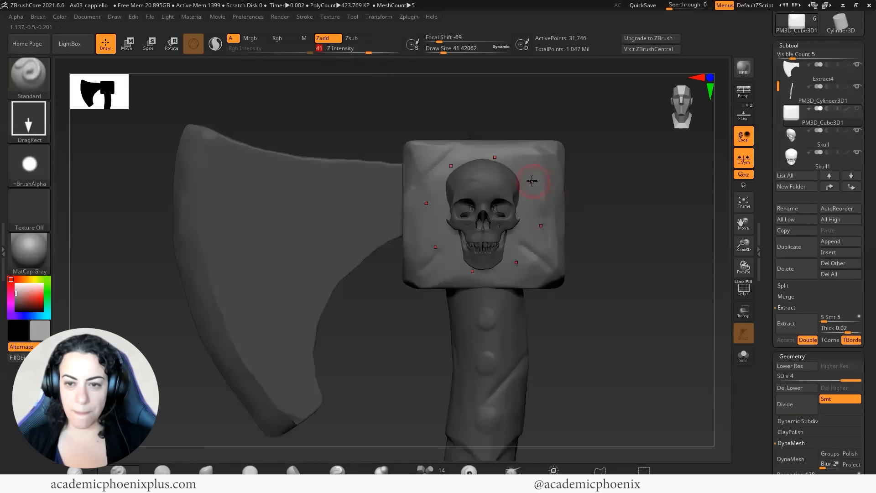
- Subdivide the block to level 5 and raise a ring of eight small round studs on its face around the skull
{"action": "left_click_drag", "start_coordinate": [532, 181], "coordinate": [531, 175]}
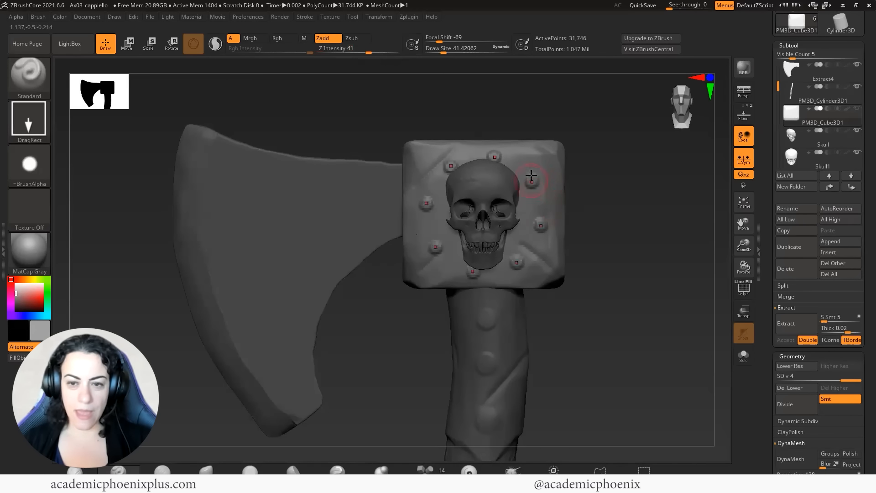
{"action": "key", "text": "ctrl+z"}
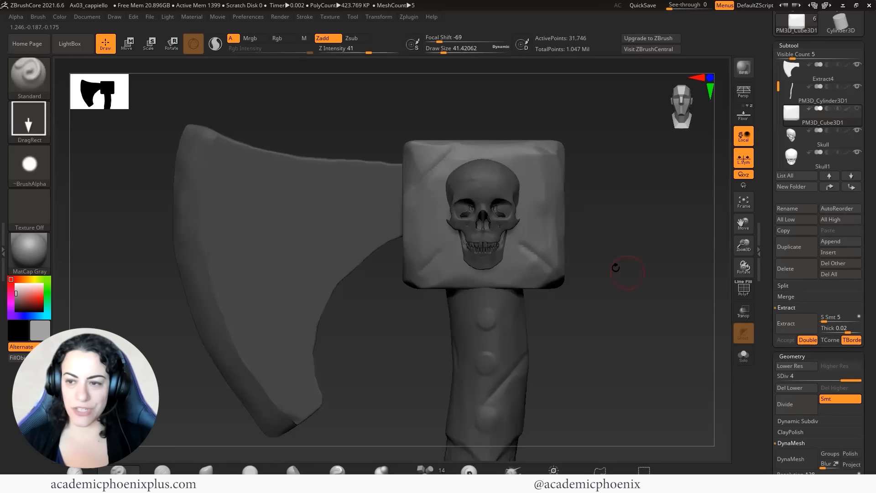
{"action": "scroll", "coordinate": [768, 359], "scroll_direction": "down", "scroll_amount": 1}
{"action": "left_click", "coordinate": [793, 391]}
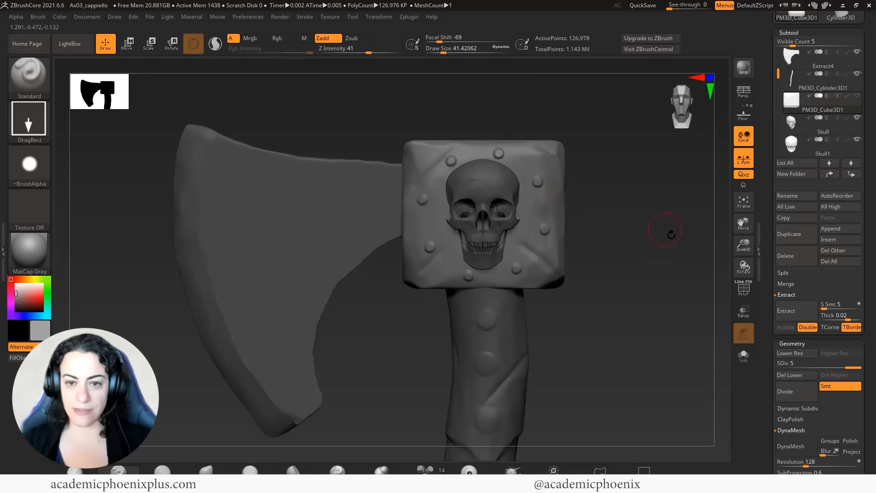
{"action": "mouse_move", "coordinate": [642, 259]}
{"action": "left_mouse_down"}
{"action": "mouse_move", "coordinate": [649, 254]}
{"action": "mouse_move", "coordinate": [643, 265]}
{"action": "left_mouse_up"}
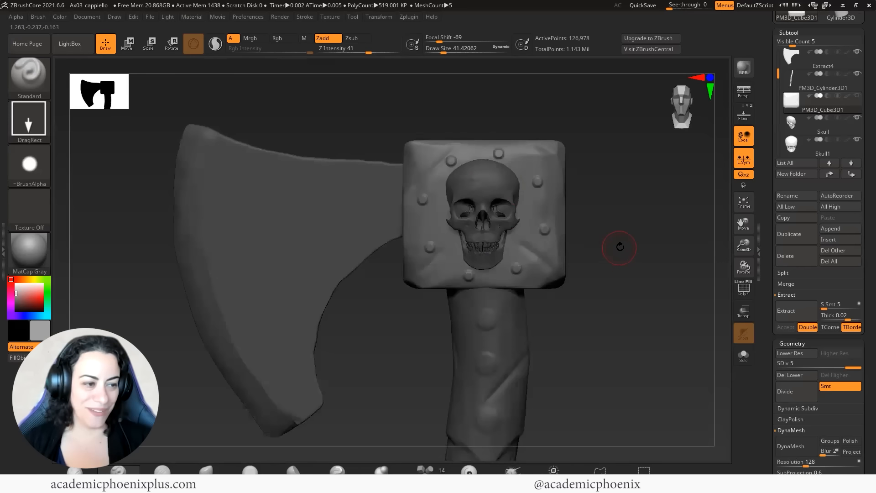
{"action": "mouse_move", "coordinate": [631, 245]}
{"action": "left_mouse_down"}
{"action": "mouse_move", "coordinate": [469, 283]}
{"action": "mouse_move", "coordinate": [476, 277]}
{"action": "left_mouse_up"}
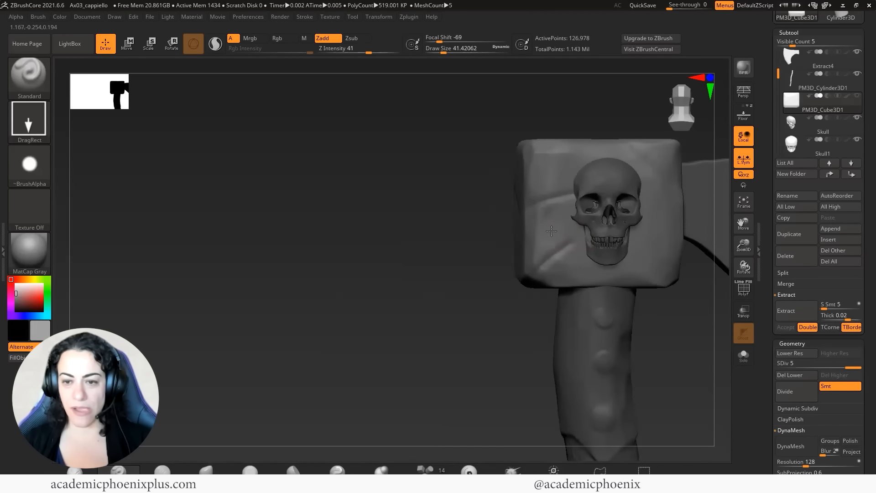
{"action": "left_click_drag", "start_coordinate": [502, 241], "coordinate": [442, 260]}
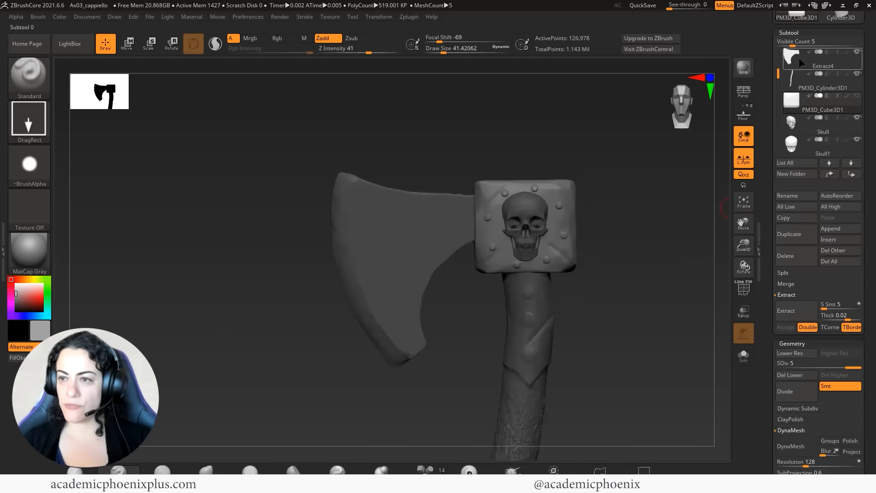
- Make the Extract4 blade the active subtool and mask the inner area of its face, leaving an even unmasked rim
{"action": "left_click", "coordinate": [796, 61]}
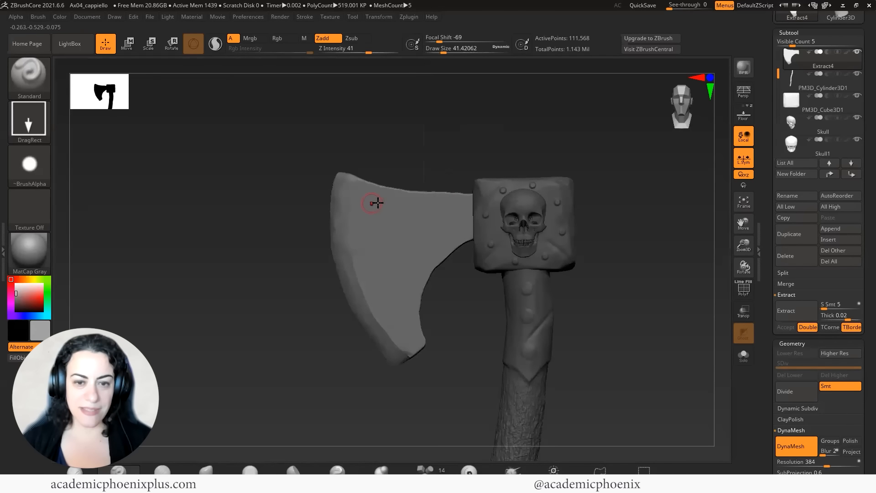
{"action": "key", "text": "ctrl"}
{"action": "mouse_move", "coordinate": [369, 210]}
{"action": "left_mouse_down", "text": "ctrl"}
{"action": "mouse_move", "coordinate": [438, 210]}
{"action": "mouse_move", "coordinate": [405, 261]}
{"action": "mouse_move", "coordinate": [393, 306]}
{"action": "mouse_move", "coordinate": [362, 229]}
{"action": "mouse_move", "coordinate": [378, 214]}
{"action": "left_mouse_up", "text": "ctrl"}
{"action": "key", "text": "ctrl+z"}
{"action": "left_click_drag", "start_coordinate": [356, 365], "coordinate": [277, 371]}
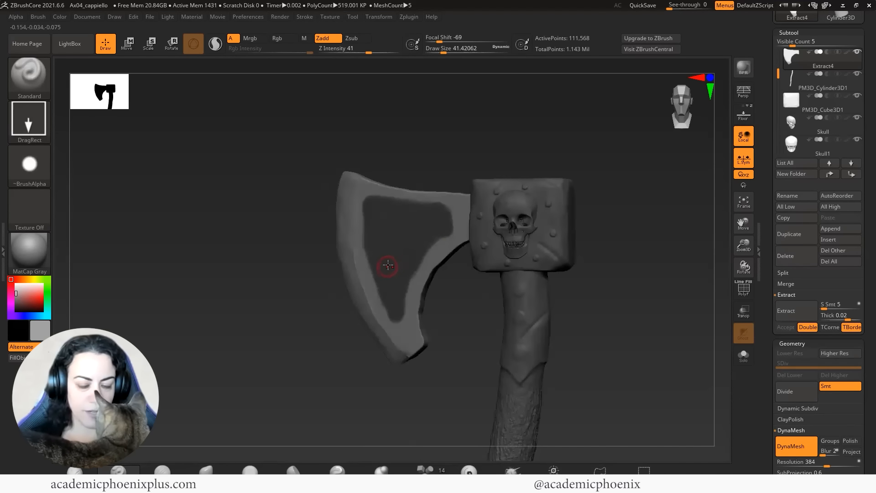
- Sharpen the corners and edges of the blade's inner mask using a draw size of about 17
{"action": "mouse_move", "coordinate": [598, 174]}
{"action": "left_mouse_down"}
{"action": "mouse_move", "coordinate": [520, 135]}
{"action": "mouse_move", "coordinate": [414, 265]}
{"action": "mouse_move", "coordinate": [272, 288]}
{"action": "mouse_move", "coordinate": [313, 315]}
{"action": "mouse_move", "coordinate": [425, 255]}
{"action": "mouse_move", "coordinate": [399, 271]}
{"action": "mouse_move", "coordinate": [397, 352]}
{"action": "left_mouse_up"}
{"action": "key", "text": "ctrl"}
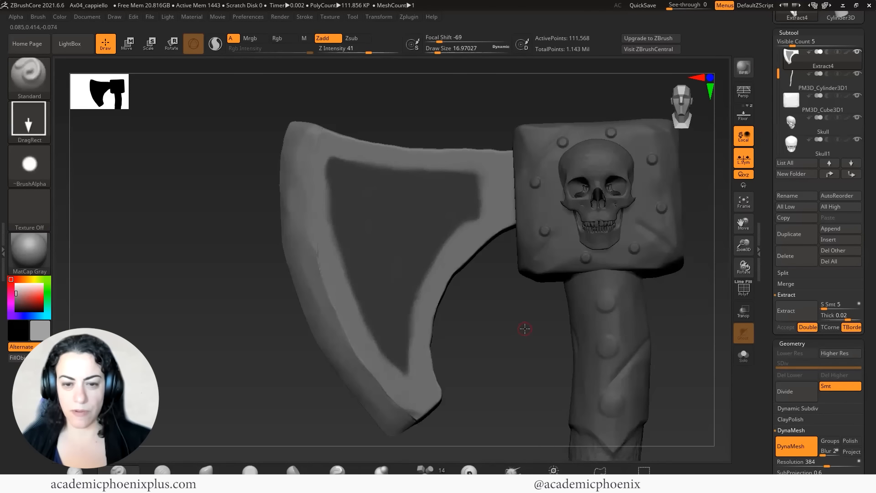
{"action": "left_click_drag", "start_coordinate": [524, 328], "coordinate": [523, 347]}
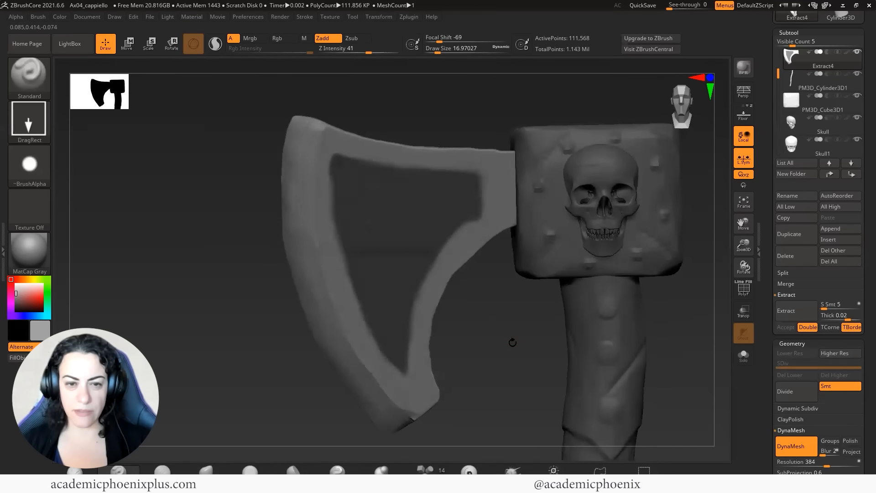
- Even out the outer edge of the blade's inner mask, on the side facing the cutting edge
{"action": "key", "text": "ctrl"}
{"action": "left_click_drag", "start_coordinate": [332, 175], "coordinate": [329, 220], "text": "ctrl"}
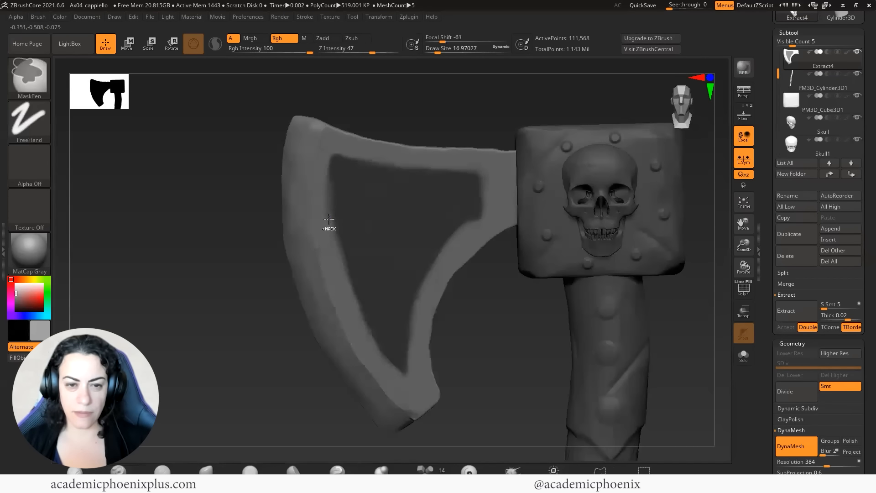
{"action": "left_click_drag", "start_coordinate": [324, 172], "coordinate": [326, 209], "text": "ctrl"}
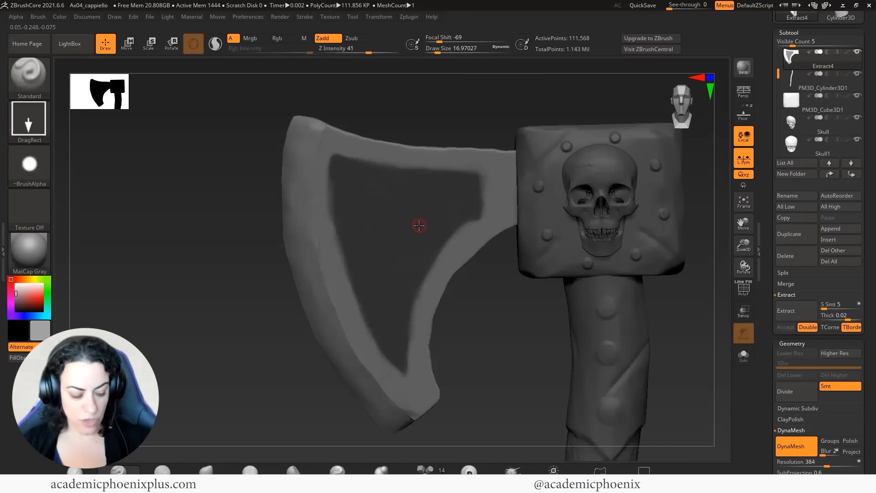
- Invert the blade mask and recess the inner panel with a small negative Inflate deformation, leaving a raised rim
{"action": "key", "text": "ctrl"}
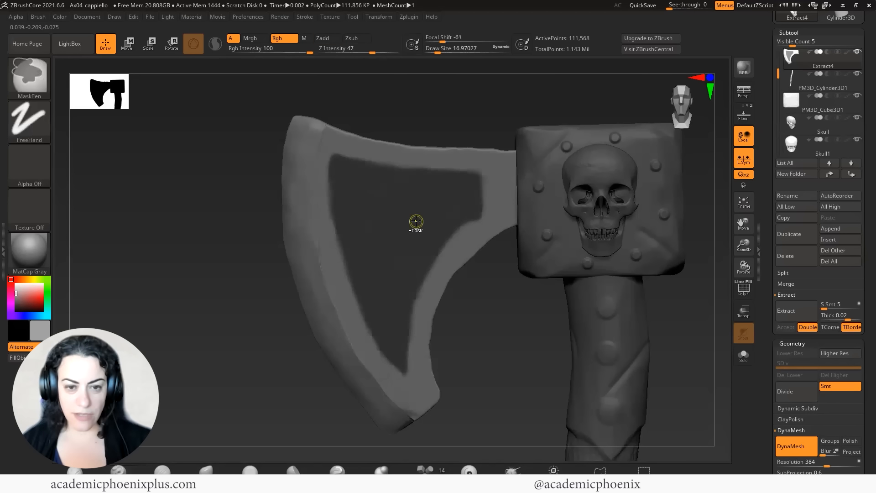
{"action": "left_click", "coordinate": [510, 405], "text": "ctrl"}
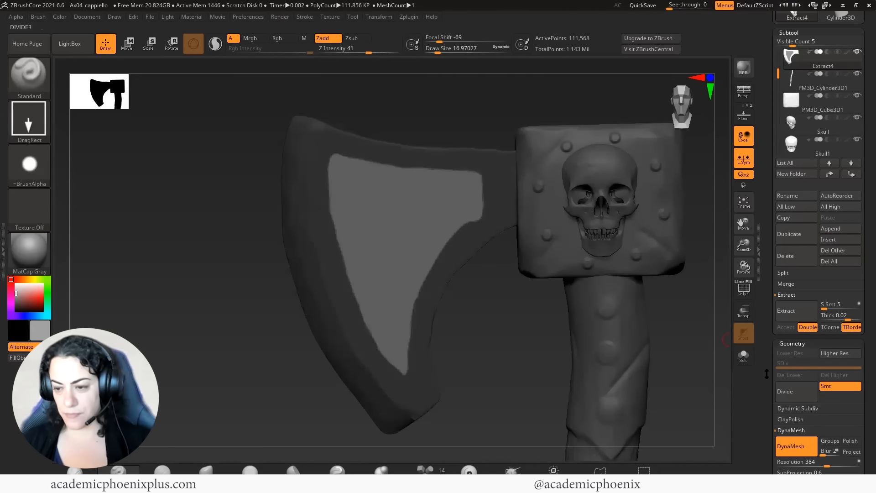
{"action": "left_click_drag", "start_coordinate": [767, 364], "coordinate": [768, 168]}
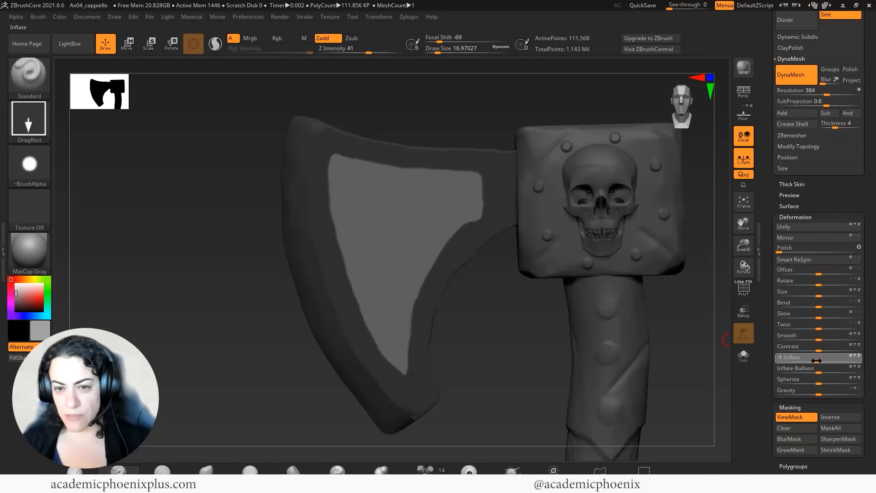
{"action": "left_click_drag", "start_coordinate": [816, 360], "coordinate": [812, 361]}
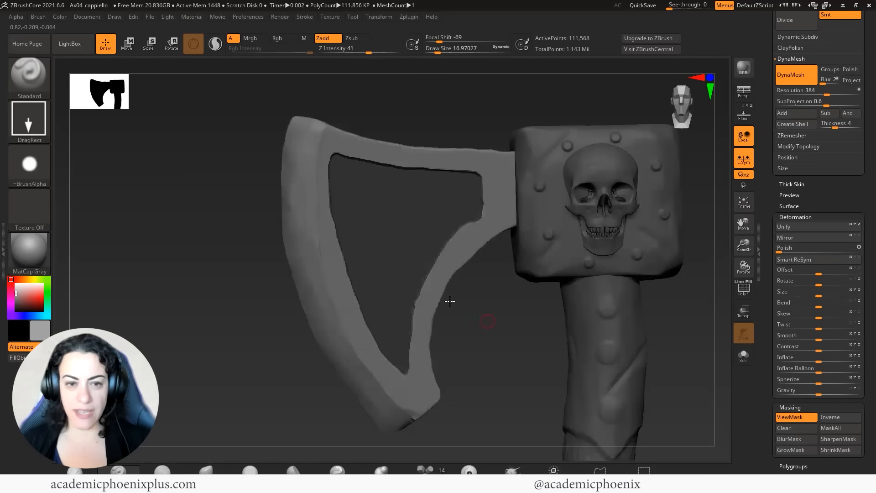
- Flatten and chip the edges of the blade's raised rim using the TrimDynamic brush at a draw size of about 71
{"action": "left_click", "coordinate": [30, 77]}
{"action": "left_click", "coordinate": [29, 75]}
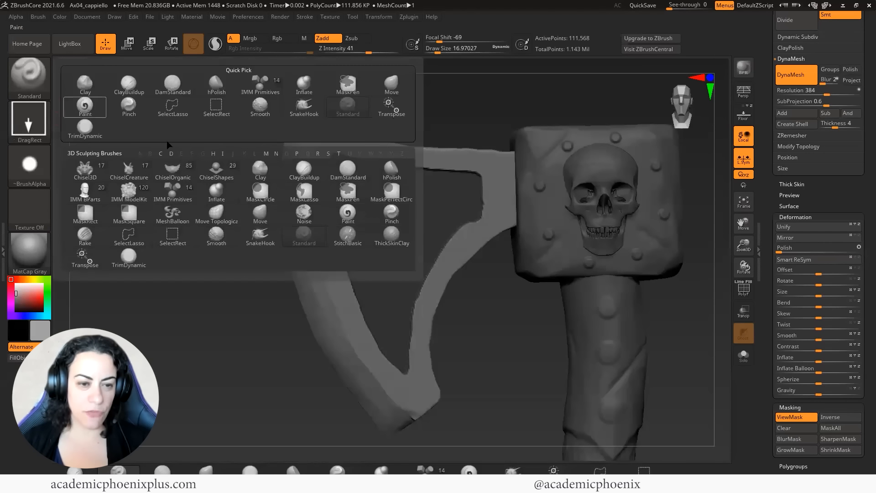
{"action": "left_click", "coordinate": [129, 256]}
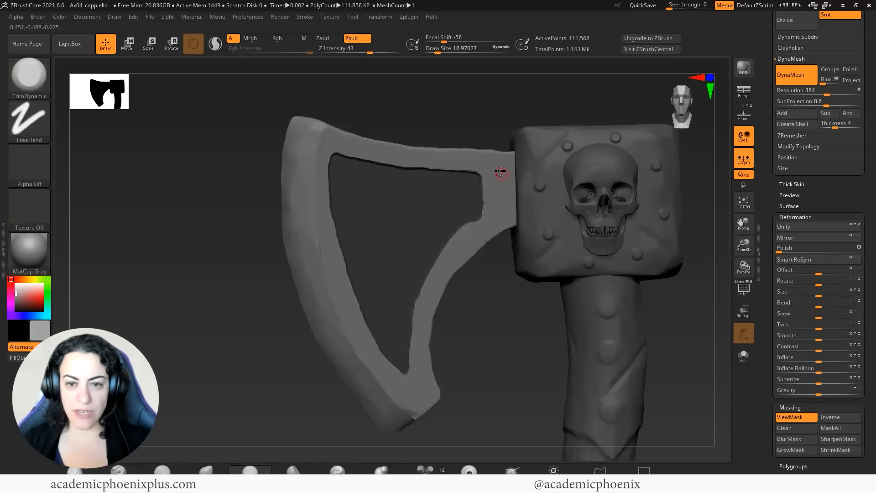
{"action": "key", "text": "space"}
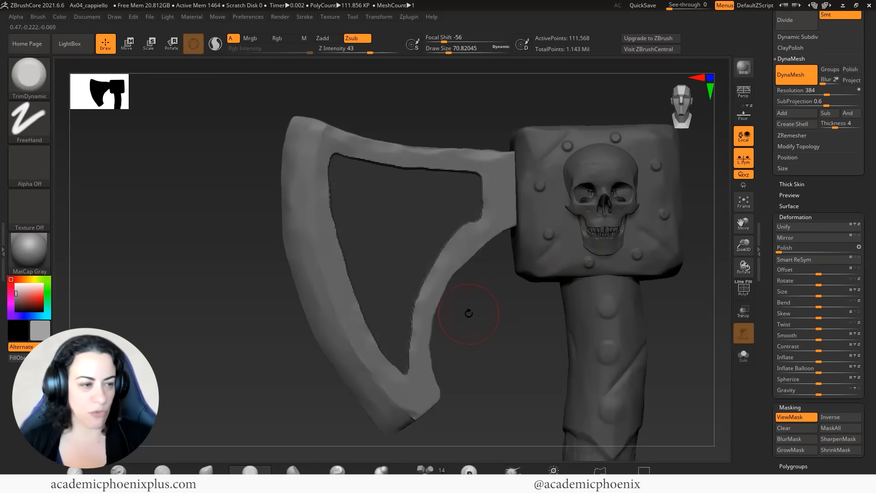
{"action": "left_click_drag", "start_coordinate": [516, 331], "coordinate": [504, 332]}
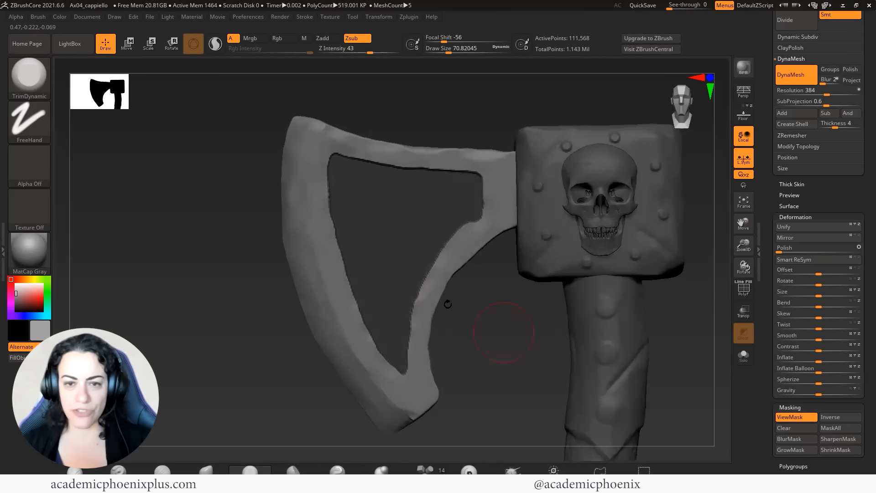
- Carve several cracks into the blade's rim using the DamStandard brush at a draw size of about 20
{"action": "key", "text": "b"}
{"action": "key", "text": "d"}
{"action": "key", "text": "s"}
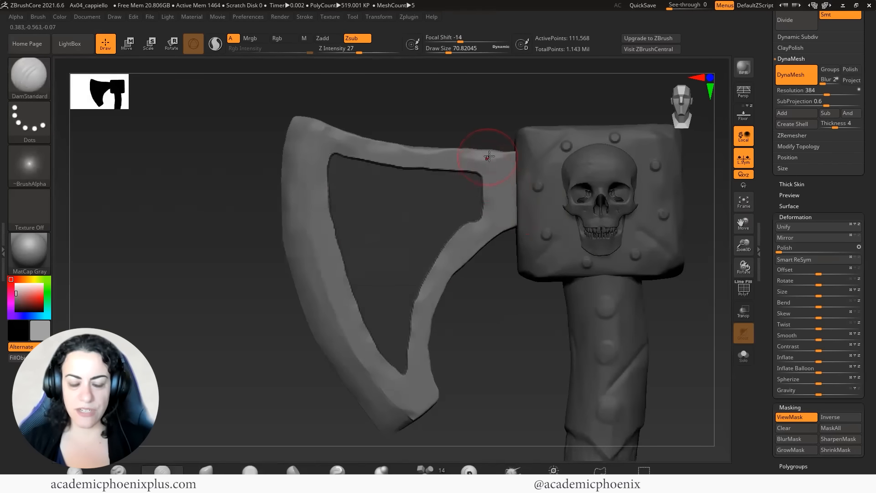
{"action": "key", "text": "space"}
{"action": "left_click_drag", "start_coordinate": [498, 150], "coordinate": [494, 150]}
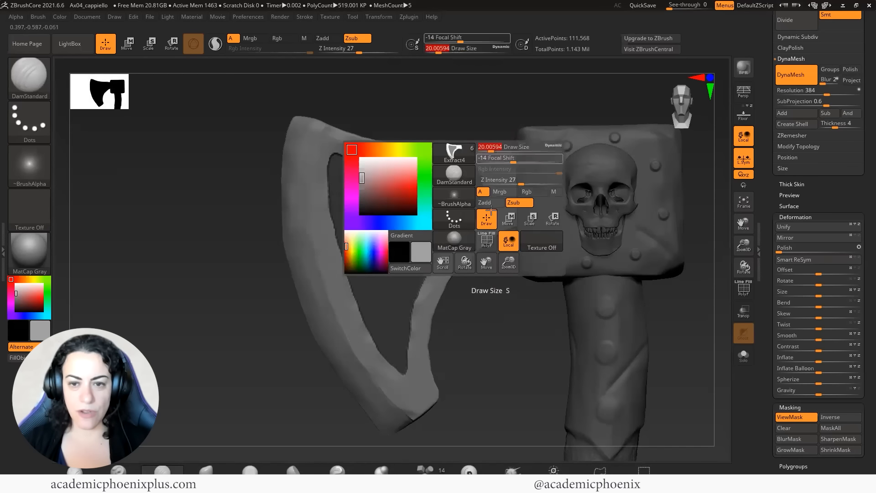
{"action": "left_click_drag", "start_coordinate": [439, 136], "coordinate": [496, 181]}
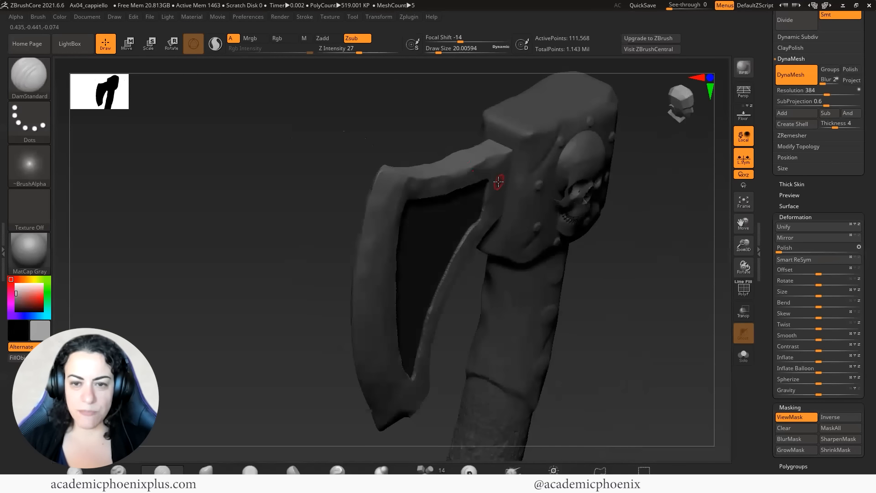
{"action": "left_click_drag", "start_coordinate": [296, 235], "coordinate": [495, 178], "text": "shift"}
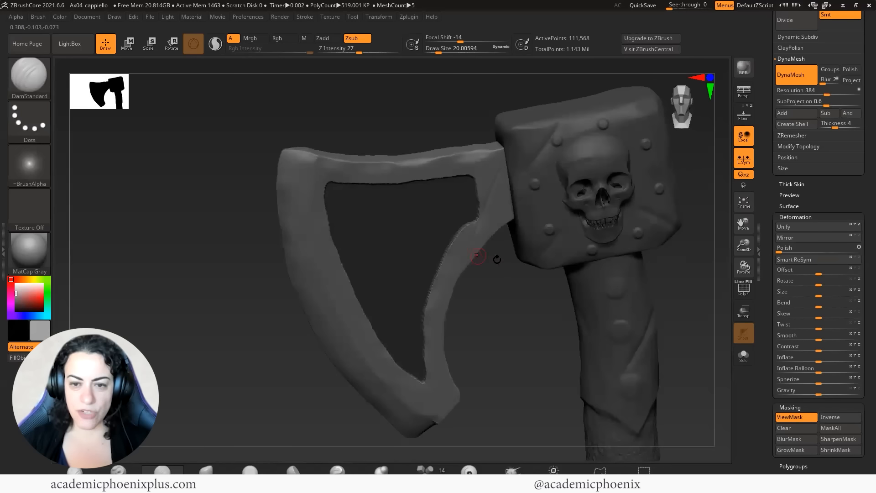
{"action": "left_click_drag", "start_coordinate": [276, 339], "coordinate": [416, 432]}
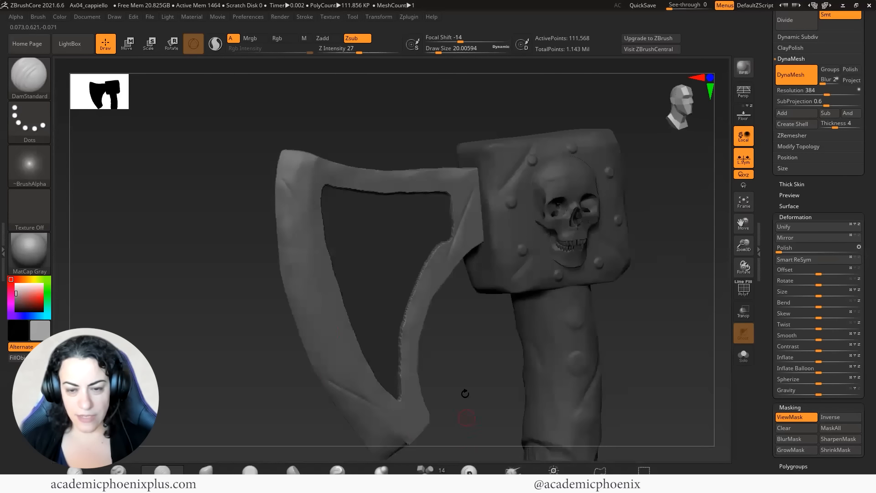
{"action": "left_click_drag", "start_coordinate": [464, 393], "coordinate": [329, 290]}
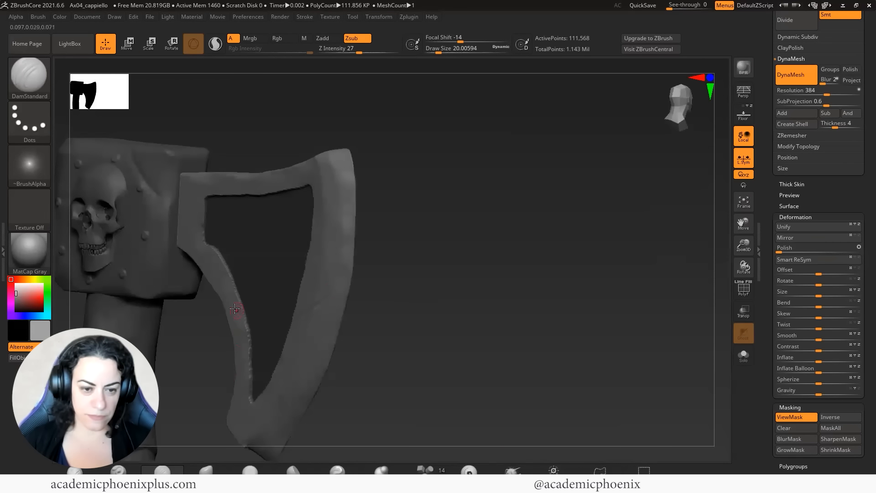
{"action": "left_click_drag", "start_coordinate": [288, 207], "coordinate": [277, 317]}
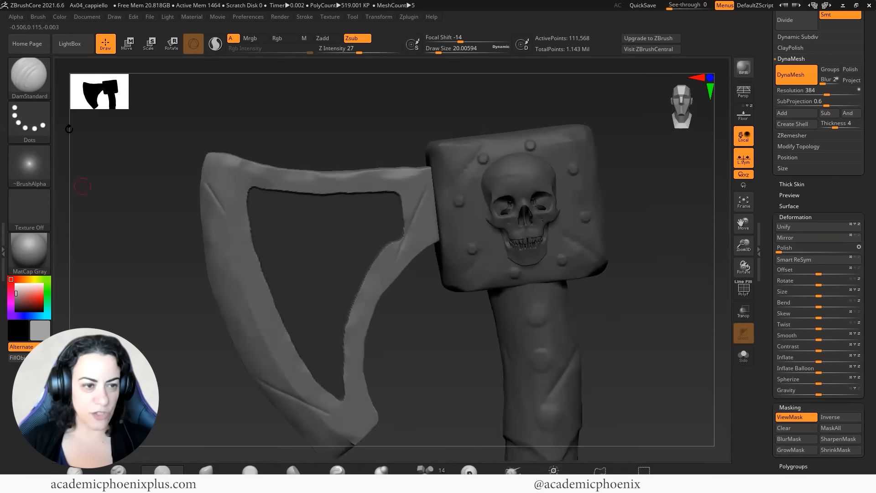
- Tighten the rim's cracks using the Pinch brush at a draw size of about 68, and invert the mask to expose the inner panel
{"action": "left_click", "coordinate": [29, 76]}
{"action": "left_click", "coordinate": [393, 213]}
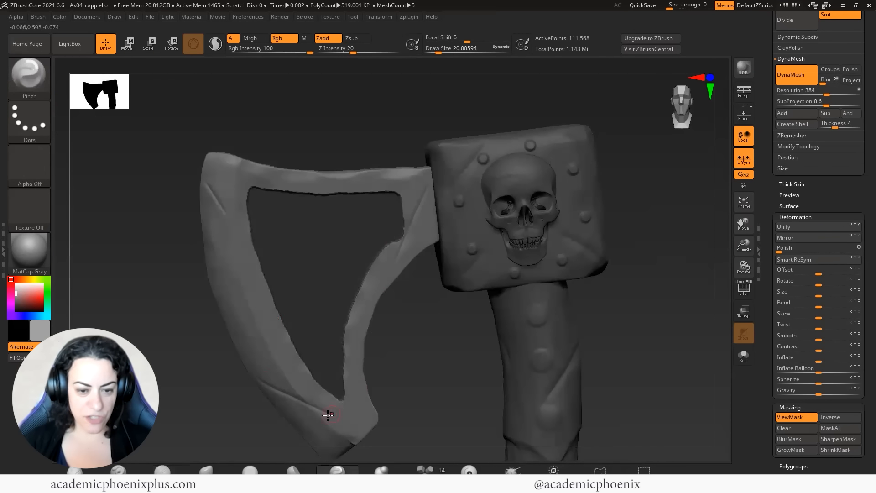
{"action": "key", "text": "space"}
{"action": "left_click", "coordinate": [335, 333]}
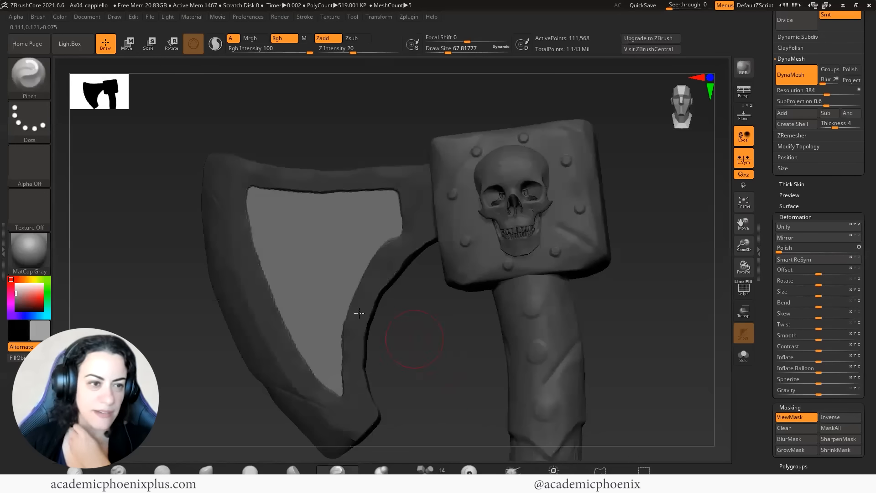
- Switch back to the DamStandard brush for engraving the blade's inner panel
{"action": "left_click", "coordinate": [30, 75]}
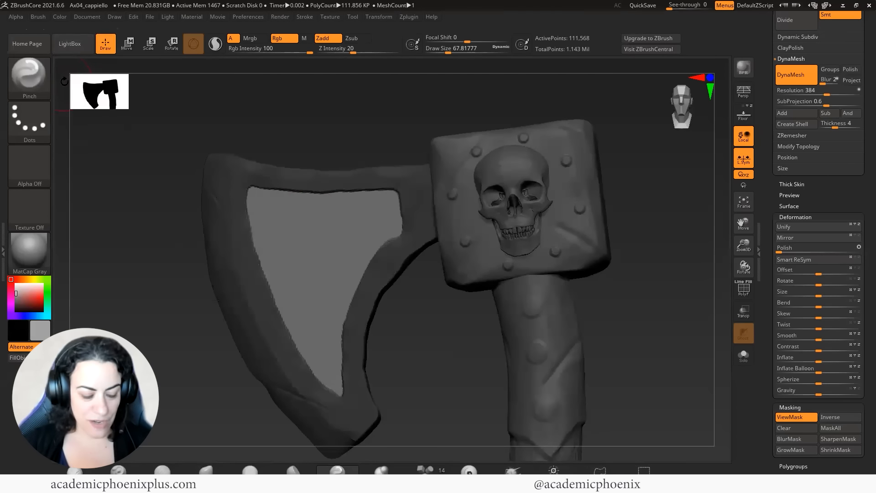
{"action": "left_click", "coordinate": [45, 83]}
{"action": "key", "text": "d"}
{"action": "key", "text": "s"}
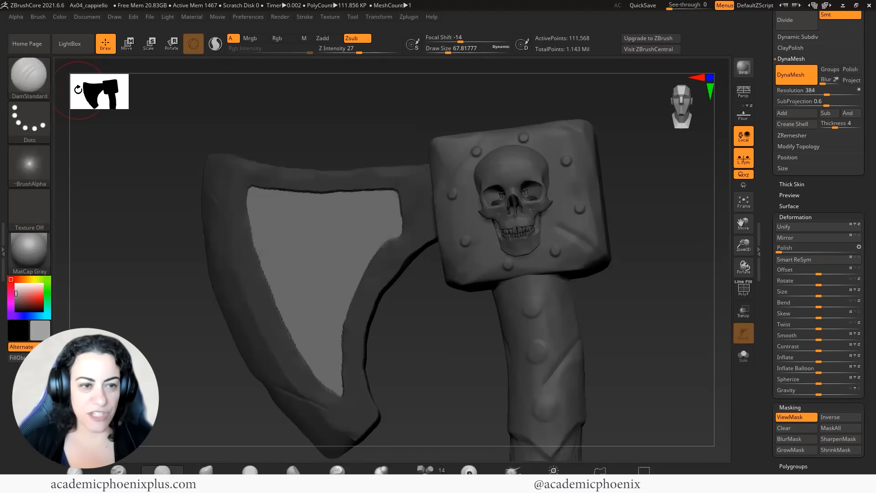
- Try carving thick swirls into the inner panel at a draw size of about 49, and undo the strokes
{"action": "key", "text": "space"}
{"action": "mouse_move", "coordinate": [337, 234]}
{"action": "left_mouse_down"}
{"action": "mouse_move", "coordinate": [321, 225]}
{"action": "mouse_move", "coordinate": [336, 247]}
{"action": "mouse_move", "coordinate": [302, 258]}
{"action": "mouse_move", "coordinate": [302, 212]}
{"action": "mouse_move", "coordinate": [291, 239]}
{"action": "left_mouse_up"}
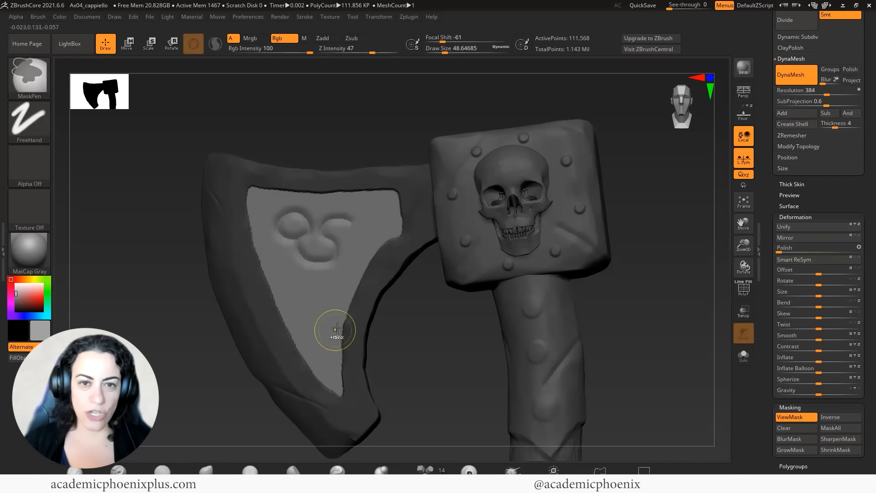
{"action": "key", "text": "ctrl+z"}
- Engrave curling scrollwork across the upper part of the inner panel at a draw size of about 18
{"action": "key", "text": "space"}
{"action": "left_click_drag", "start_coordinate": [372, 140], "coordinate": [366, 141]}
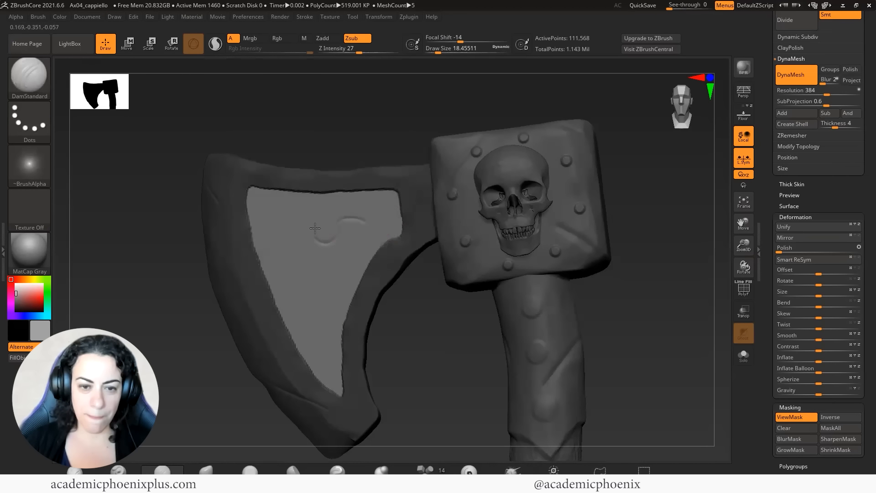
{"action": "key", "text": "ctrl"}
{"action": "left_click_drag", "start_coordinate": [389, 208], "coordinate": [316, 210]}
{"action": "left_click_drag", "start_coordinate": [337, 247], "coordinate": [361, 242]}
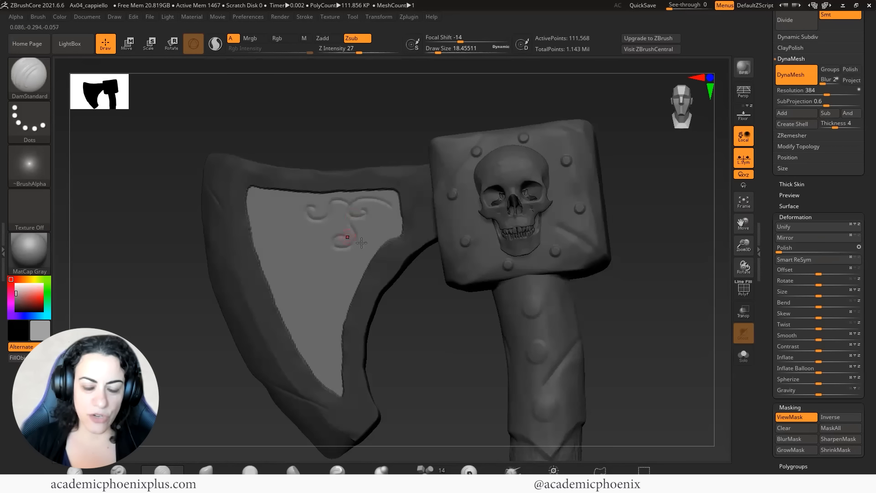
{"action": "mouse_move", "coordinate": [389, 208]}
{"action": "left_mouse_down"}
{"action": "mouse_move", "coordinate": [391, 221]}
{"action": "mouse_move", "coordinate": [372, 222]}
{"action": "mouse_move", "coordinate": [331, 269]}
{"action": "mouse_move", "coordinate": [346, 263]}
{"action": "mouse_move", "coordinate": [348, 248]}
{"action": "left_mouse_up"}
{"action": "key", "text": "ctrl+z"}
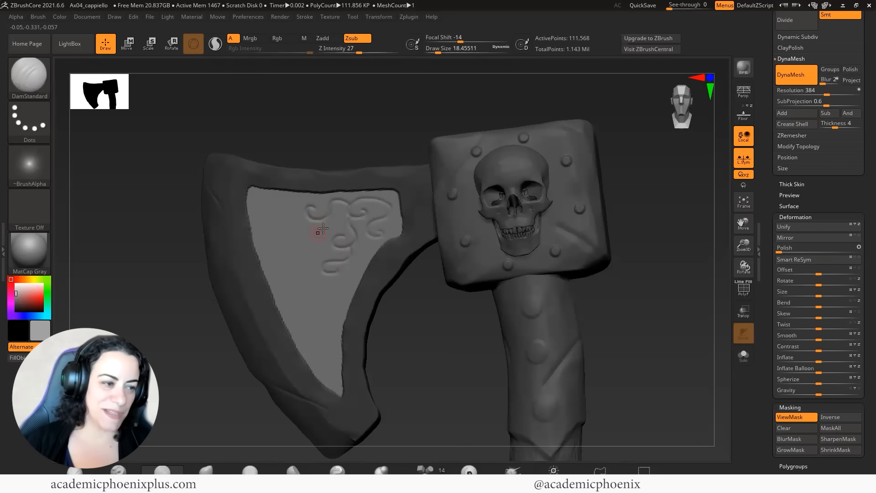
{"action": "left_click_drag", "start_coordinate": [323, 219], "coordinate": [294, 236]}
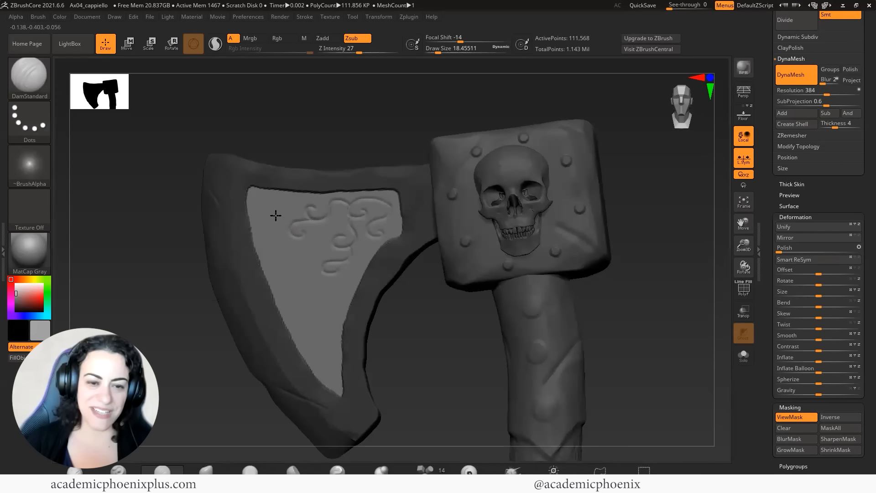
{"action": "left_click_drag", "start_coordinate": [191, 255], "coordinate": [453, 296]}
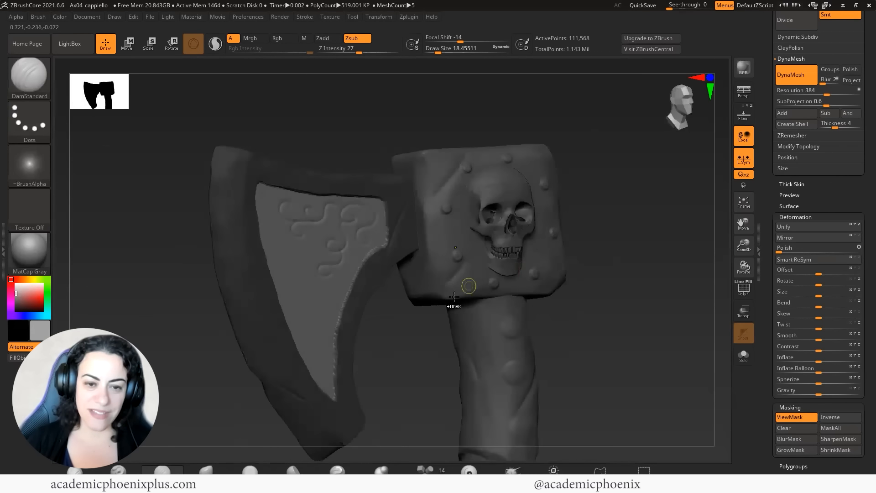
- Undo all the engraved scrollwork strokes on the blade's inner panel
{"action": "key", "text": "ctrl+z"}
{"action": "key", "text": "ctrl+z"}
{"action": "key", "text": "ctrl+z"}
{"action": "key", "text": "ctrl+z"}
{"action": "key", "text": "ctrl+z"}
{"action": "key", "text": "ctrl+z"}
{"action": "key", "text": "ctrl+z"}
{"action": "key", "text": "ctrl+z"}
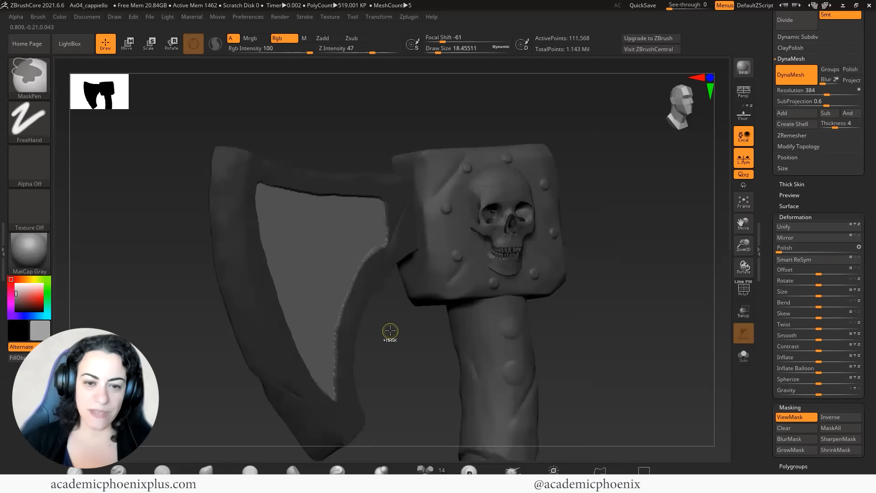
- Try engraving single S-shaped scrolls on the front of the inner panel, undoing each attempt
{"action": "left_click_drag", "start_coordinate": [390, 331], "coordinate": [463, 323]}
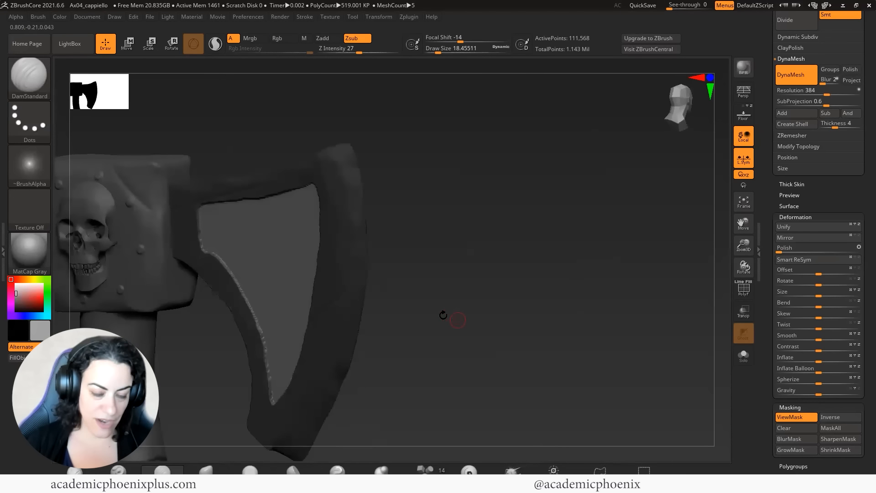
{"action": "left_click_drag", "start_coordinate": [492, 246], "coordinate": [182, 248]}
{"action": "left_click_drag", "start_coordinate": [342, 213], "coordinate": [293, 239]}
{"action": "left_click_drag", "start_coordinate": [170, 295], "coordinate": [209, 292]}
{"action": "key", "text": "ctrl+z"}
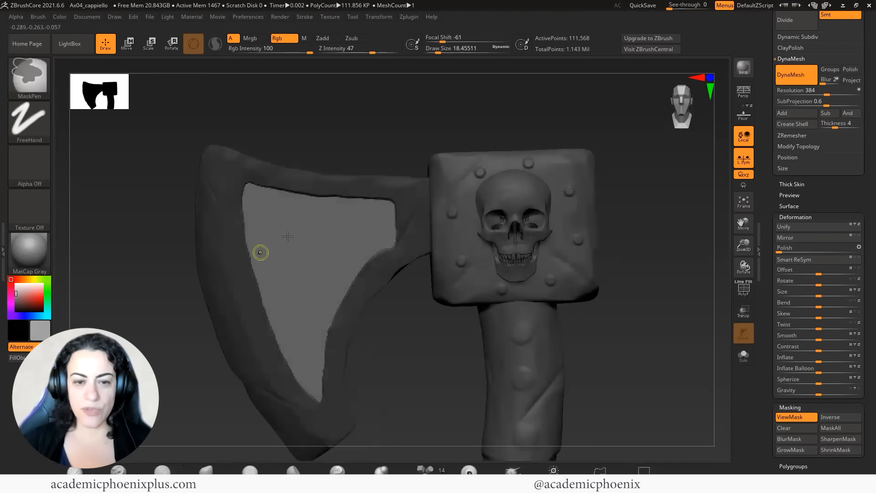
{"action": "left_click_drag", "start_coordinate": [349, 216], "coordinate": [310, 235]}
{"action": "key", "text": "ctrl+z"}
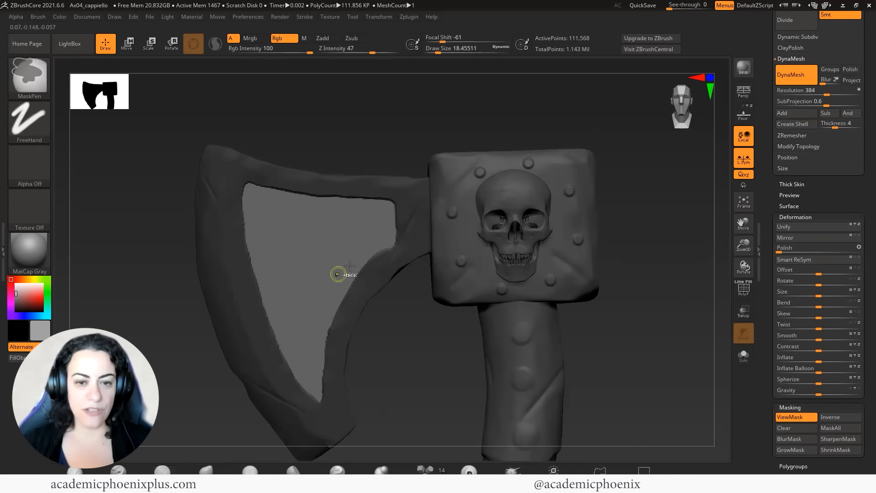
{"action": "left_click_drag", "start_coordinate": [352, 218], "coordinate": [299, 255]}
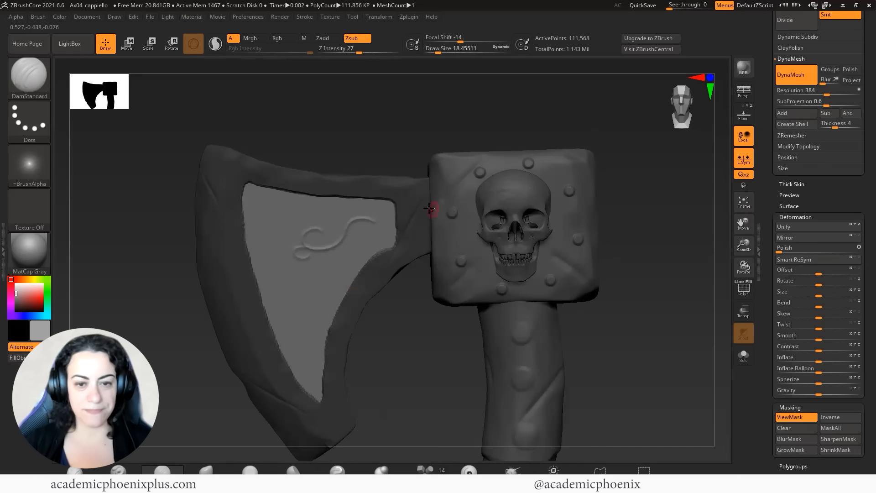
{"action": "key", "text": "ctrl+z"}
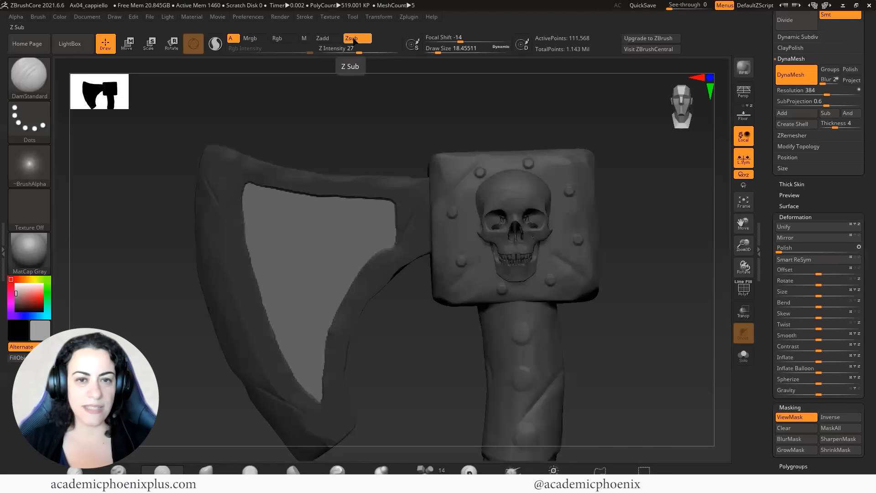
- Sculpt raised curling scrollwork across the whole inner panel with DamStandard set to Zadd, and clear the mask
{"action": "left_click", "coordinate": [323, 38]}
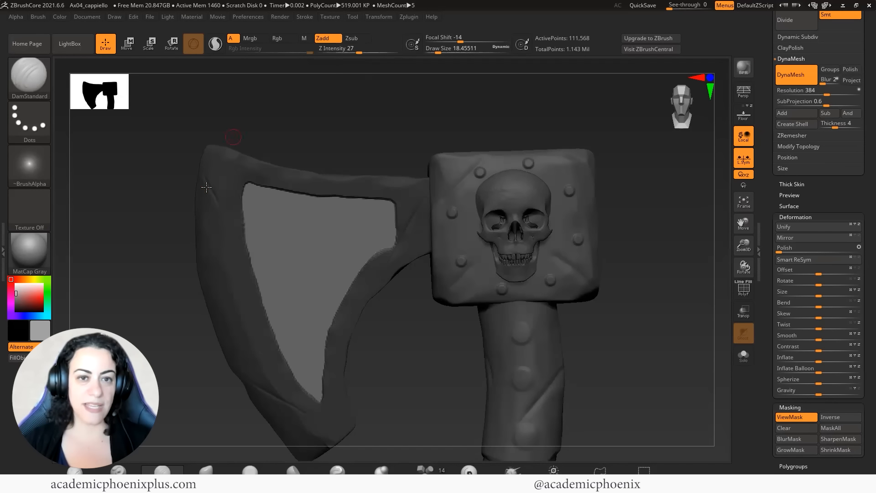
{"action": "left_click_drag", "start_coordinate": [366, 220], "coordinate": [347, 219]}
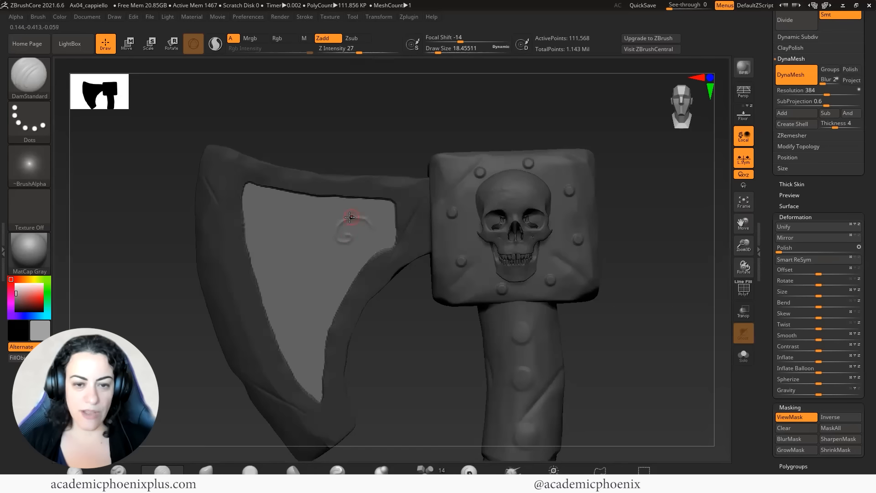
{"action": "left_click_drag", "start_coordinate": [351, 219], "coordinate": [316, 228]}
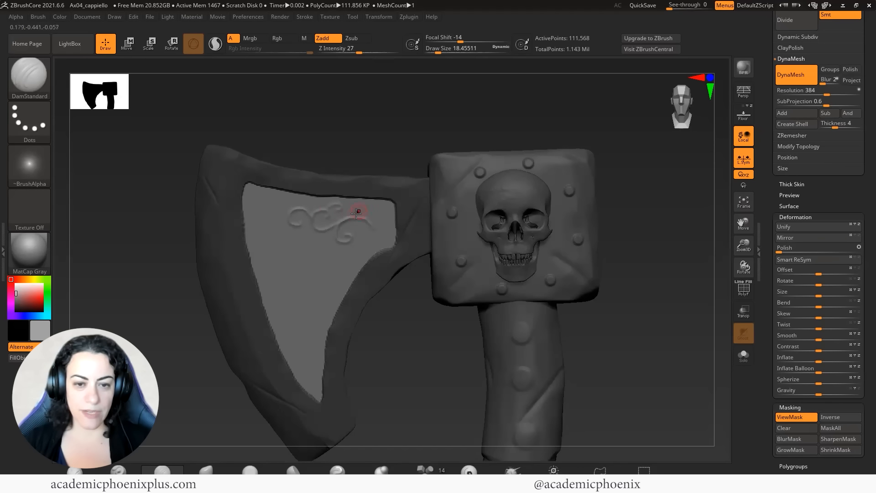
{"action": "mouse_move", "coordinate": [381, 233]}
{"action": "left_mouse_down"}
{"action": "mouse_move", "coordinate": [347, 274]}
{"action": "mouse_move", "coordinate": [304, 247]}
{"action": "left_mouse_up"}
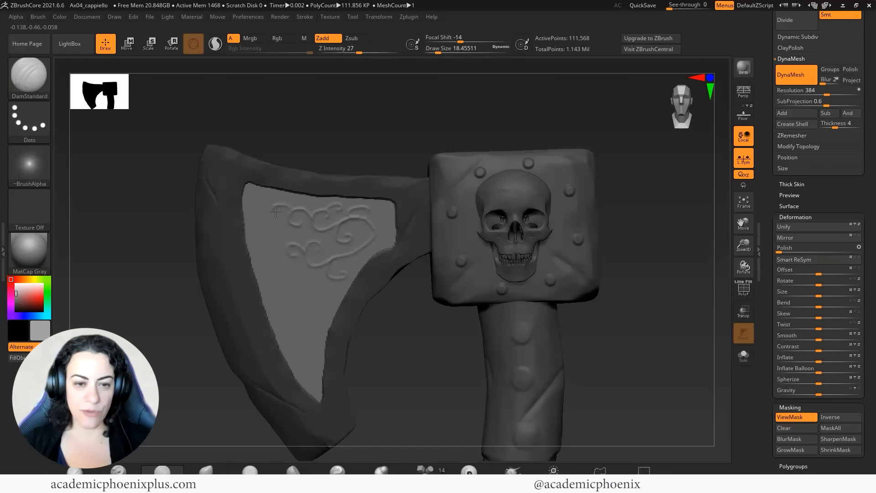
{"action": "left_click_drag", "start_coordinate": [270, 229], "coordinate": [292, 234]}
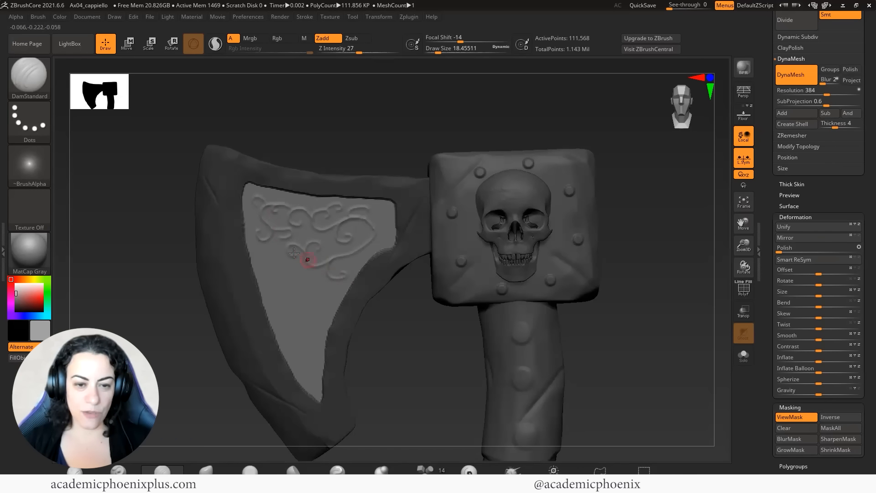
{"action": "left_click_drag", "start_coordinate": [293, 283], "coordinate": [276, 307]}
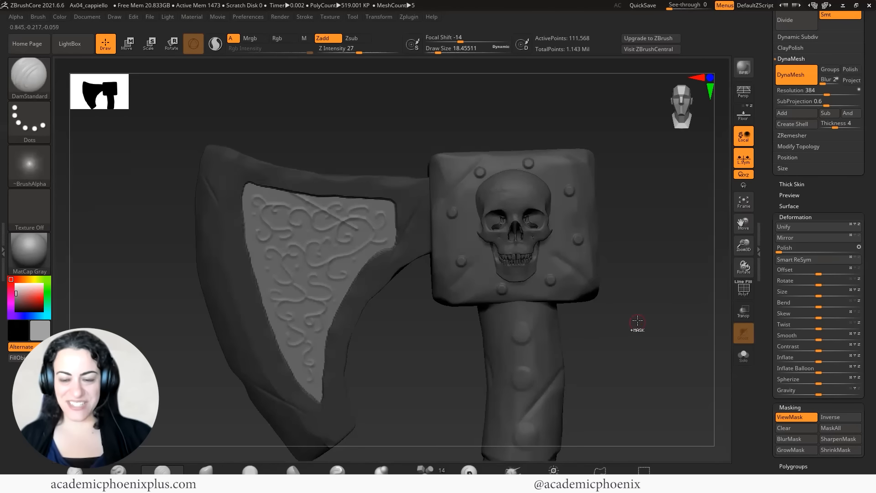
{"action": "left_click_drag", "start_coordinate": [629, 305], "coordinate": [387, 352]}
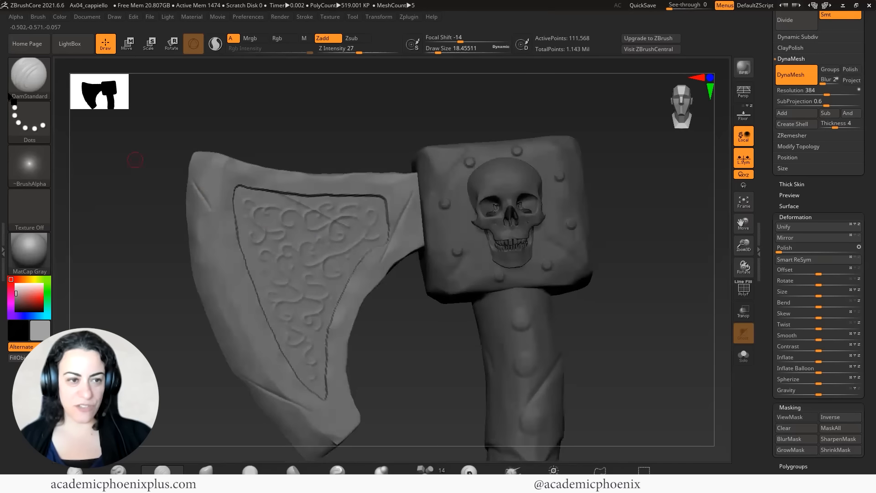
- Polish the inner panel's border near the blade's neck with hPolish, at a draw size of about 23
{"action": "left_click", "coordinate": [29, 75]}
{"action": "left_click", "coordinate": [392, 170]}
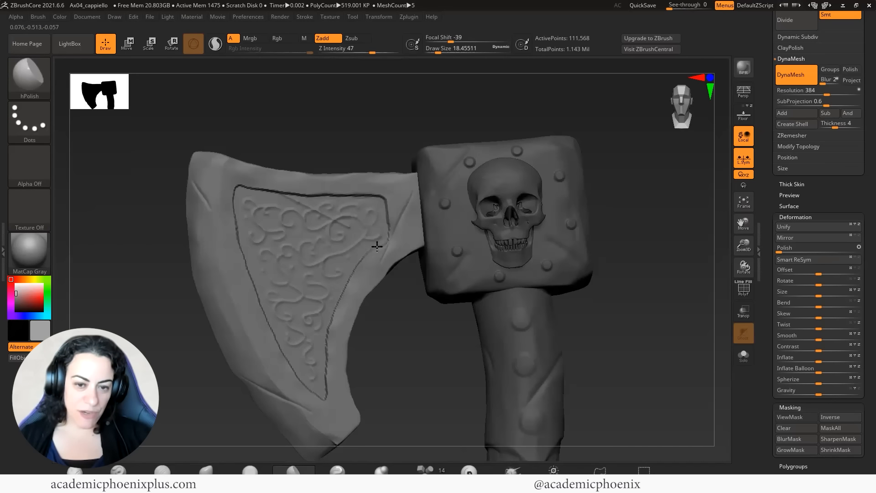
{"action": "mouse_move", "coordinate": [390, 237]}
{"action": "left_mouse_down"}
{"action": "mouse_move", "coordinate": [388, 222]}
{"action": "mouse_move", "coordinate": [396, 248]}
{"action": "left_mouse_up"}
{"action": "key", "text": "space"}
{"action": "right_click_drag", "start_coordinate": [356, 284], "coordinate": [329, 320], "text": "ctrl"}
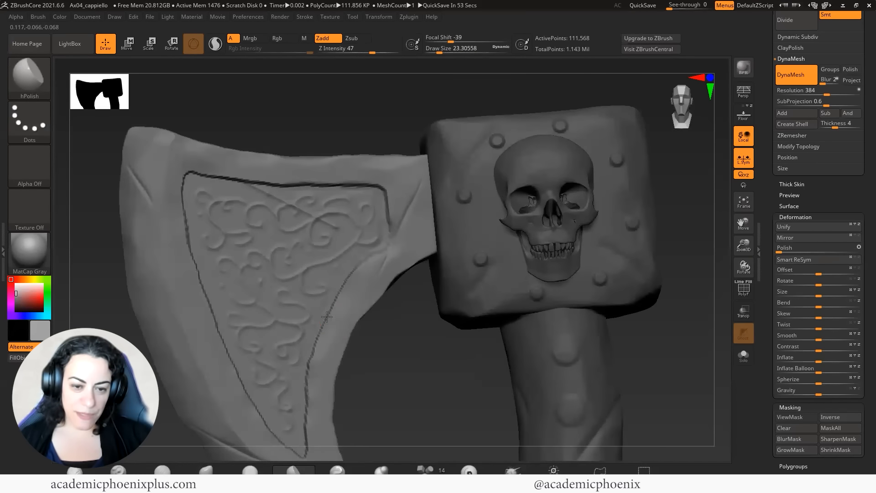
{"action": "right_click_drag", "start_coordinate": [345, 286], "coordinate": [338, 283]}
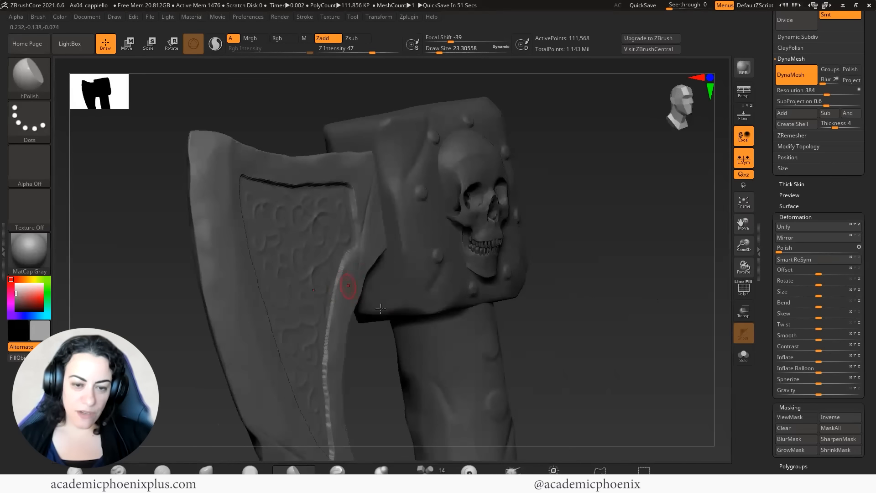
{"action": "mouse_move", "coordinate": [372, 349]}
{"action": "right_mouse_down"}
{"action": "mouse_move", "coordinate": [352, 367]}
{"action": "mouse_move", "coordinate": [326, 365]}
{"action": "right_mouse_up"}
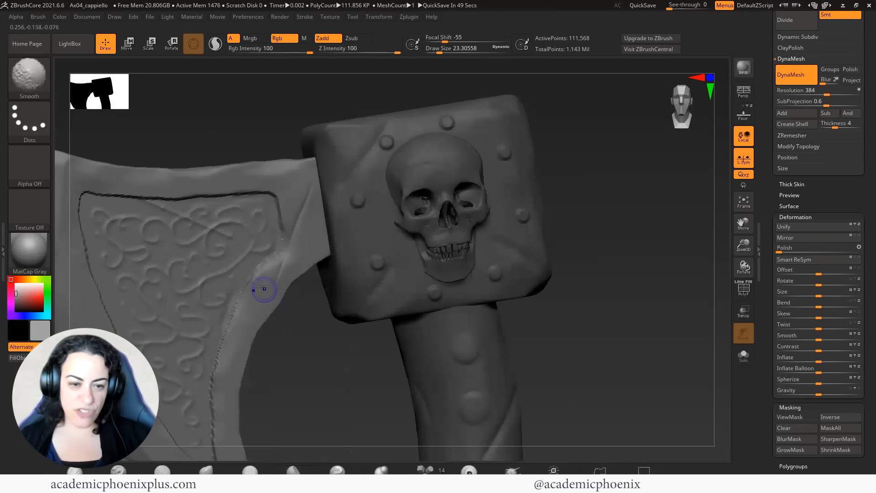
- Smooth the jagged groove around the inner panel along its inner curve, outer side and upper edge
{"action": "mouse_move", "coordinate": [263, 289]}
{"action": "left_mouse_down", "text": "shift"}
{"action": "mouse_move", "coordinate": [248, 286]}
{"action": "mouse_move", "coordinate": [279, 258]}
{"action": "mouse_move", "coordinate": [223, 340]}
{"action": "left_mouse_up", "text": "shift"}
{"action": "right_click_drag", "start_coordinate": [315, 365], "coordinate": [251, 260]}
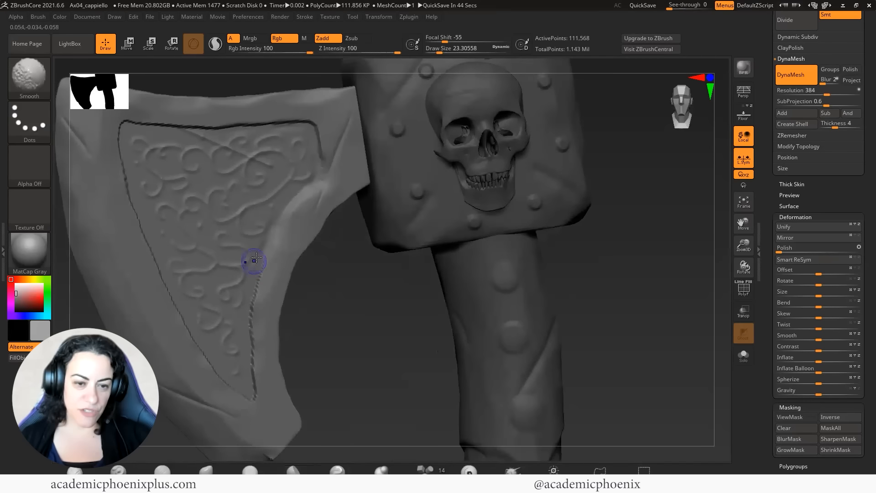
{"action": "left_click_drag", "start_coordinate": [251, 328], "coordinate": [253, 395], "text": "shift"}
{"action": "right_click_drag", "start_coordinate": [353, 365], "coordinate": [294, 360]}
{"action": "mouse_move", "coordinate": [166, 267]}
{"action": "left_mouse_down", "text": "shift"}
{"action": "mouse_move", "coordinate": [189, 324]}
{"action": "mouse_move", "coordinate": [249, 404]}
{"action": "left_mouse_up", "text": "shift"}
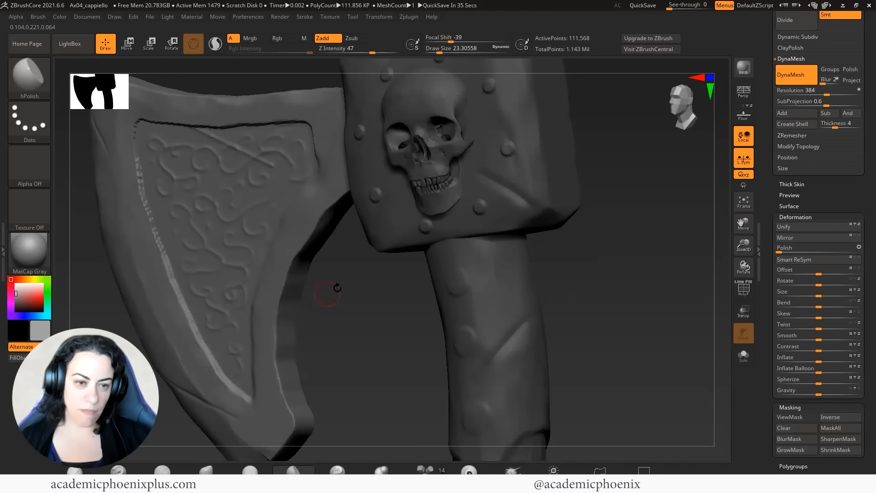
{"action": "right_click_drag", "start_coordinate": [328, 294], "coordinate": [166, 205]}
{"action": "left_click_drag", "start_coordinate": [166, 205], "coordinate": [194, 327], "text": "shift"}
{"action": "right_click_drag", "start_coordinate": [314, 346], "coordinate": [356, 329]}
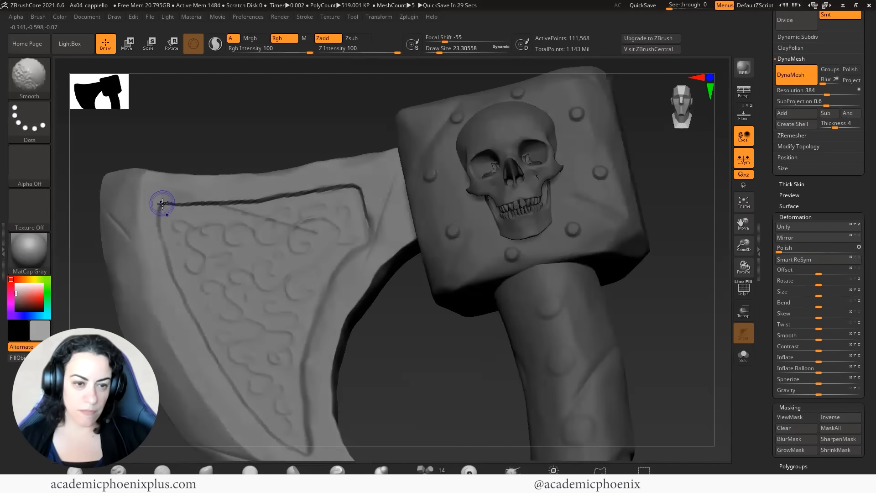
{"action": "left_click_drag", "start_coordinate": [166, 205], "coordinate": [201, 201], "text": "shift"}
- Append a Cone3D to the axe's subtools and make the cone the active subtool
{"action": "mouse_move", "coordinate": [292, 347]}
{"action": "right_mouse_down"}
{"action": "mouse_move", "coordinate": [465, 342]}
{"action": "mouse_move", "coordinate": [483, 326]}
{"action": "mouse_move", "coordinate": [413, 342]}
{"action": "mouse_move", "coordinate": [455, 381]}
{"action": "right_mouse_up"}
{"action": "left_click_drag", "start_coordinate": [454, 381], "coordinate": [353, 318], "text": "alt"}
{"action": "left_click_drag", "start_coordinate": [539, 271], "coordinate": [540, 279], "text": "shift"}
{"action": "left_click_drag", "start_coordinate": [543, 323], "coordinate": [510, 242], "text": "alt"}
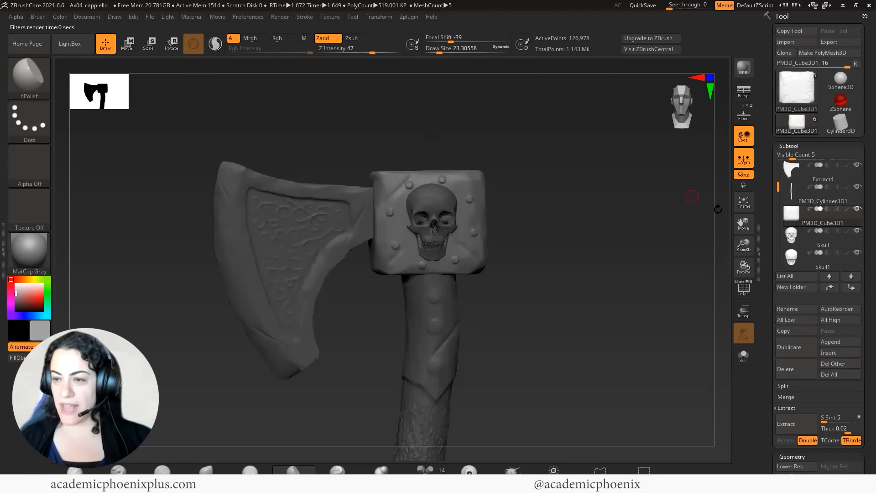
{"action": "left_click", "coordinate": [830, 342]}
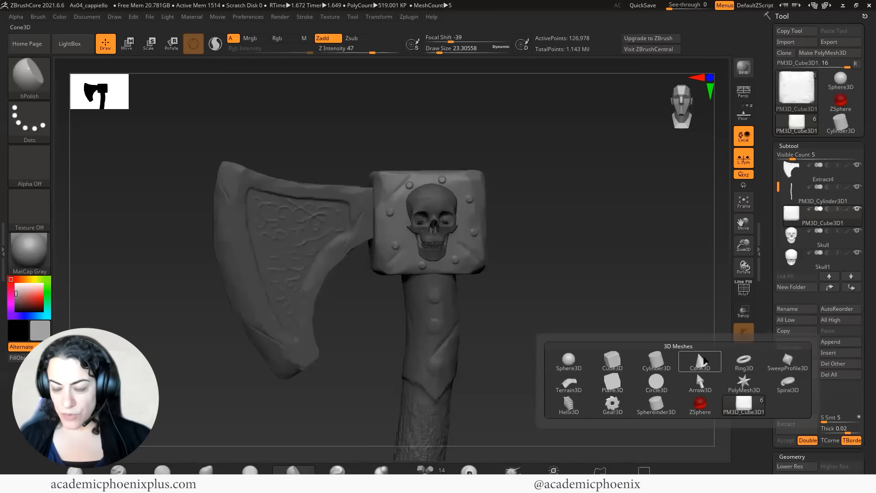
{"action": "left_click", "coordinate": [703, 362]}
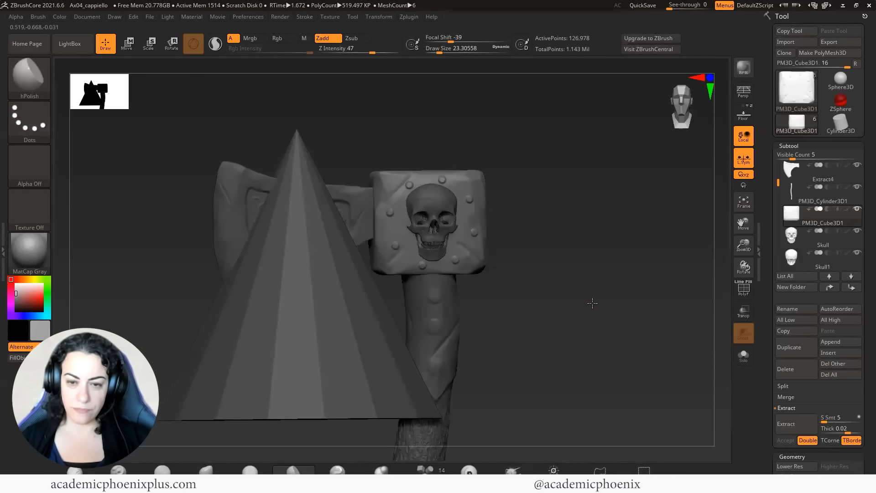
{"action": "right_click_drag", "start_coordinate": [592, 303], "coordinate": [581, 262], "text": "ctrl"}
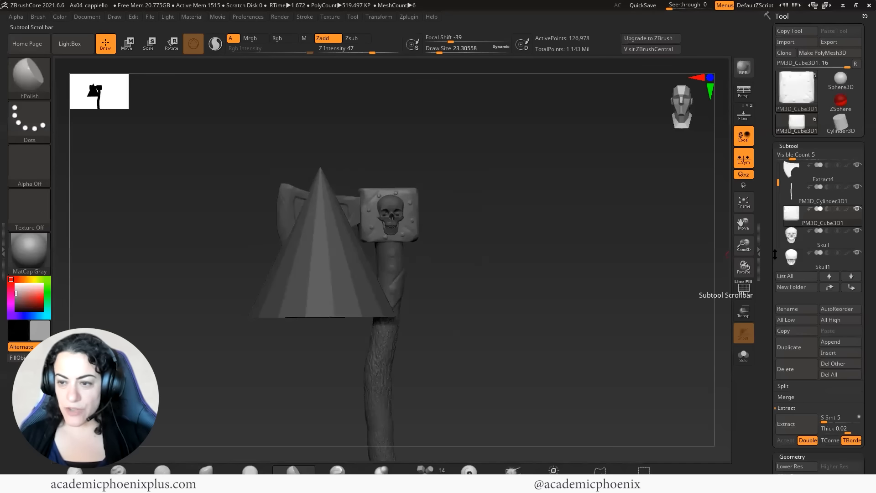
{"action": "left_click_drag", "start_coordinate": [778, 183], "coordinate": [779, 218]}
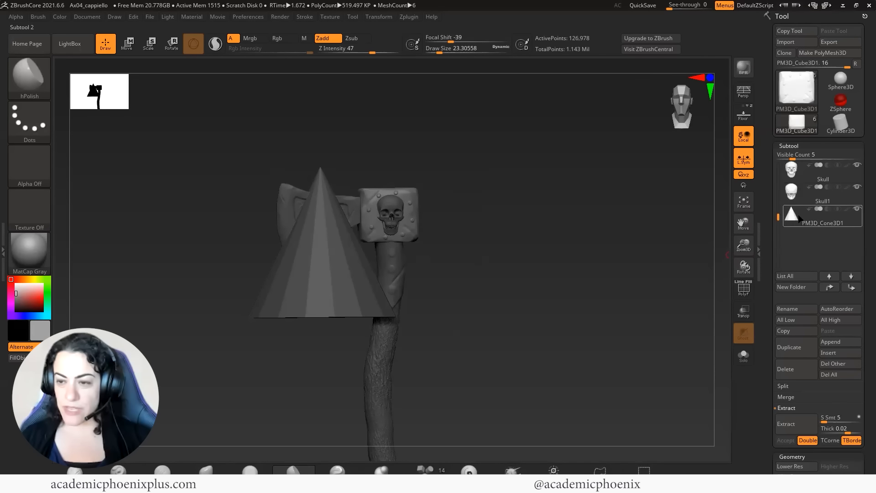
{"action": "left_click", "coordinate": [799, 218]}
- Shrink and reshape the cone, and seat it as a spike on top of the skull block
{"action": "key", "text": "w"}
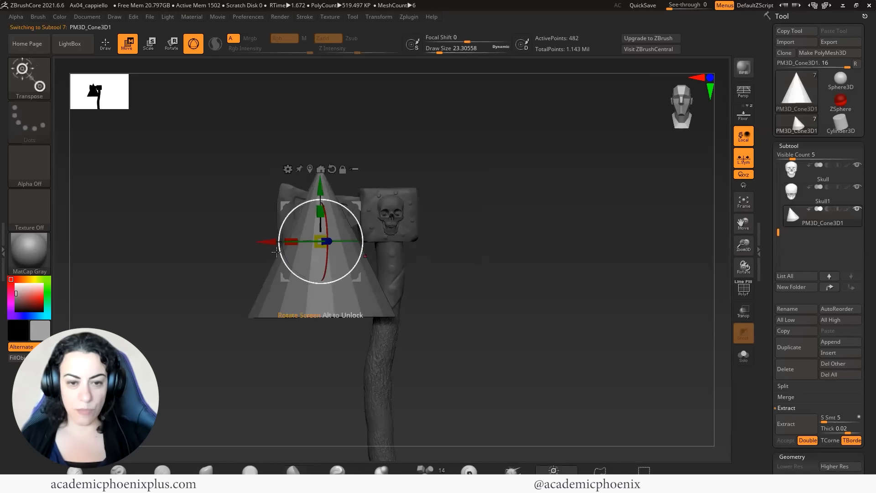
{"action": "left_click_drag", "start_coordinate": [262, 241], "coordinate": [340, 241]}
{"action": "left_click_drag", "start_coordinate": [397, 184], "coordinate": [397, 114]}
{"action": "left_click_drag", "start_coordinate": [518, 174], "coordinate": [528, 214]}
{"action": "mouse_move", "coordinate": [398, 170]}
{"action": "left_mouse_down"}
{"action": "mouse_move", "coordinate": [359, 181]}
{"action": "mouse_move", "coordinate": [395, 171]}
{"action": "left_mouse_up"}
{"action": "left_click_drag", "start_coordinate": [402, 139], "coordinate": [403, 130]}
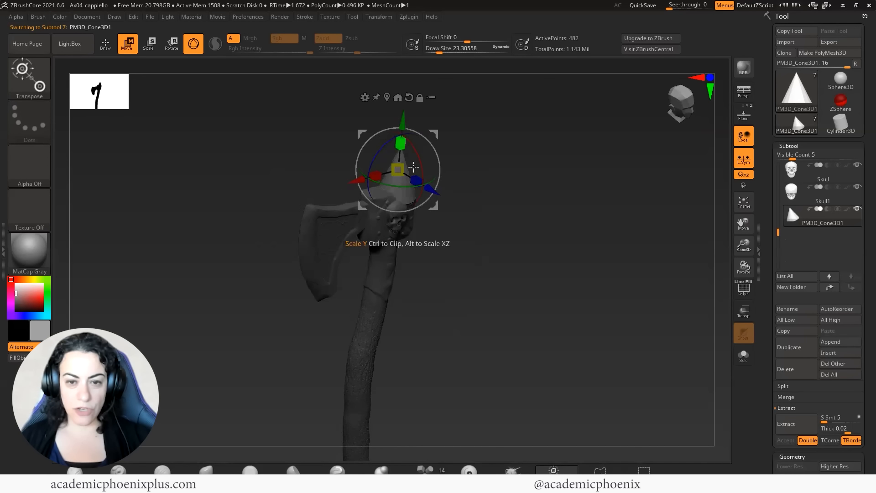
{"action": "left_click_drag", "start_coordinate": [415, 181], "coordinate": [349, 183]}
{"action": "key", "text": "f"}
- Try shifting the cone with the Offset deformer, and switch back to Gizmo 3D
{"action": "left_click", "coordinate": [336, 170]}
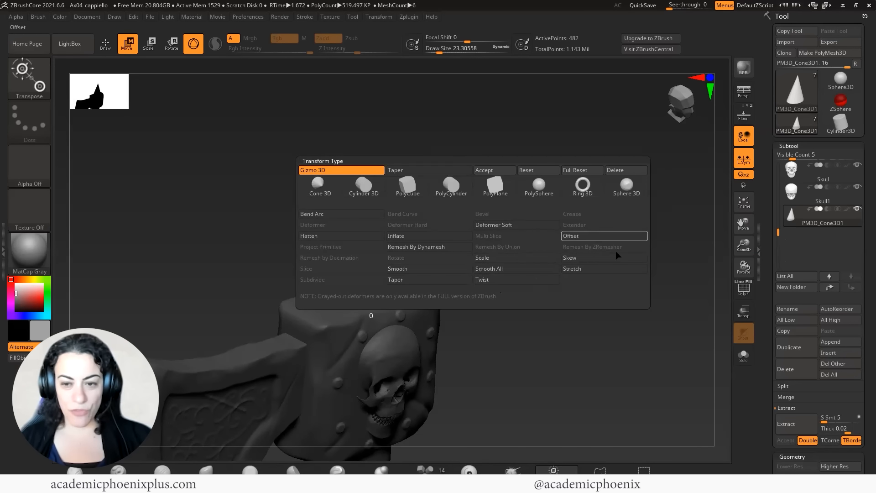
{"action": "left_click", "coordinate": [589, 236]}
{"action": "mouse_move", "coordinate": [406, 227]}
{"action": "left_mouse_down"}
{"action": "mouse_move", "coordinate": [418, 225]}
{"action": "mouse_move", "coordinate": [398, 230]}
{"action": "left_mouse_up"}
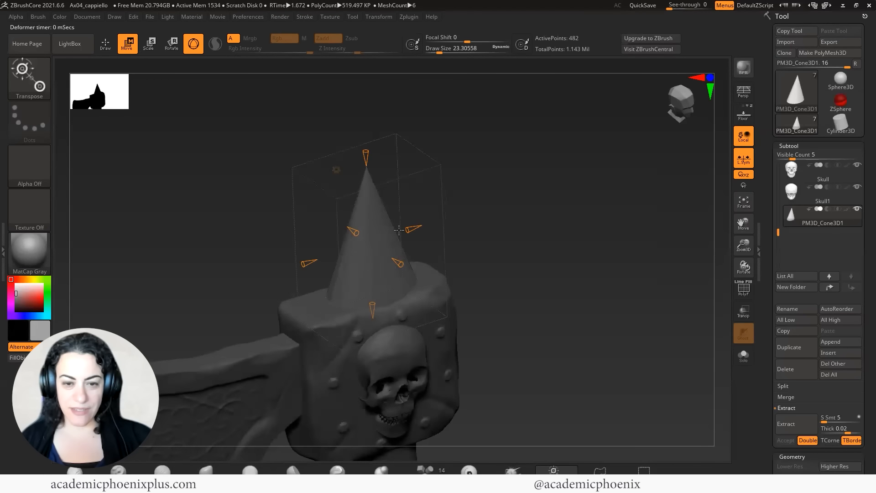
{"action": "mouse_move", "coordinate": [400, 261]}
{"action": "left_mouse_down"}
{"action": "mouse_move", "coordinate": [414, 273]}
{"action": "mouse_move", "coordinate": [386, 254]}
{"action": "mouse_move", "coordinate": [410, 271]}
{"action": "left_mouse_up"}
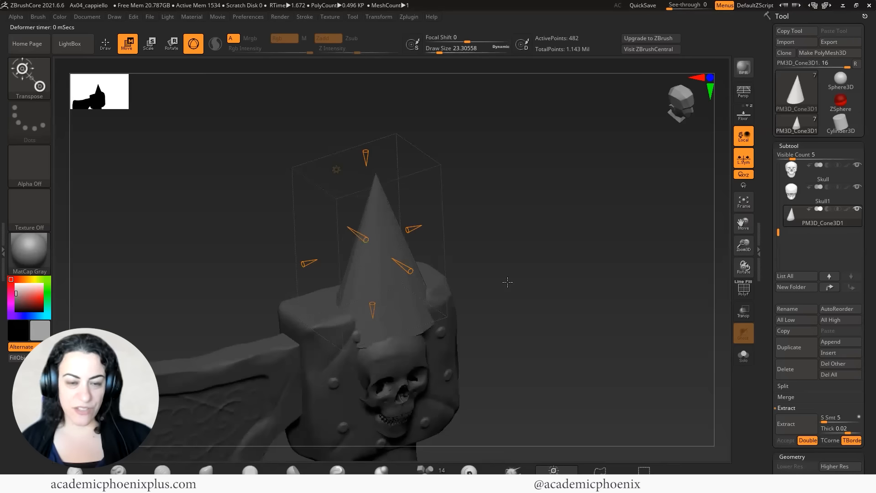
{"action": "left_click", "coordinate": [337, 170]}
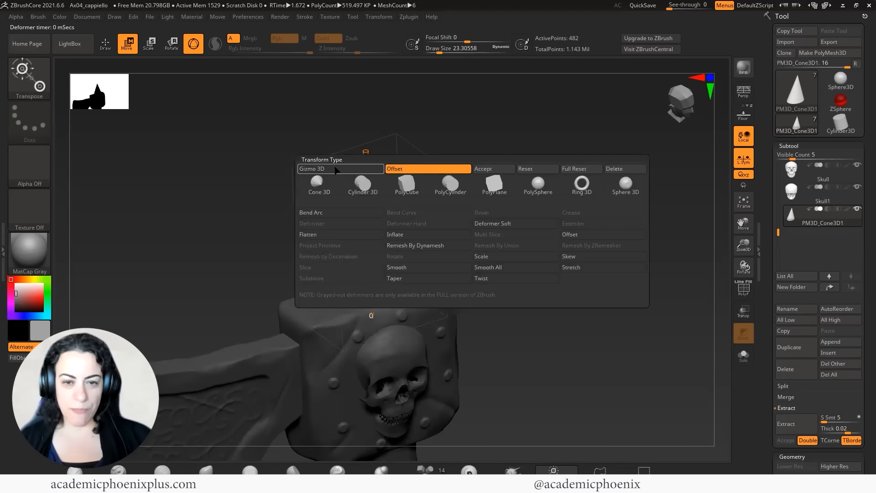
{"action": "left_click", "coordinate": [337, 170]}
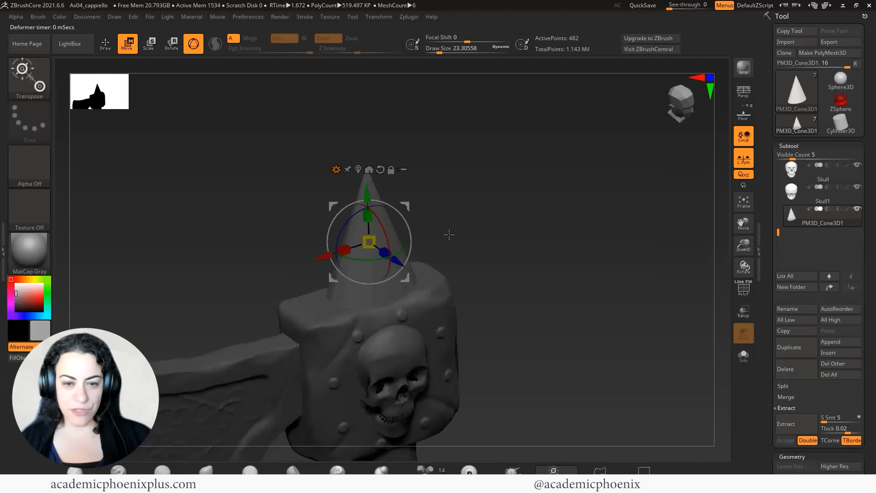
- Subdivide the cone up to subdivision level 3 with smoothing on
{"action": "left_click_drag", "start_coordinate": [482, 222], "coordinate": [471, 225]}
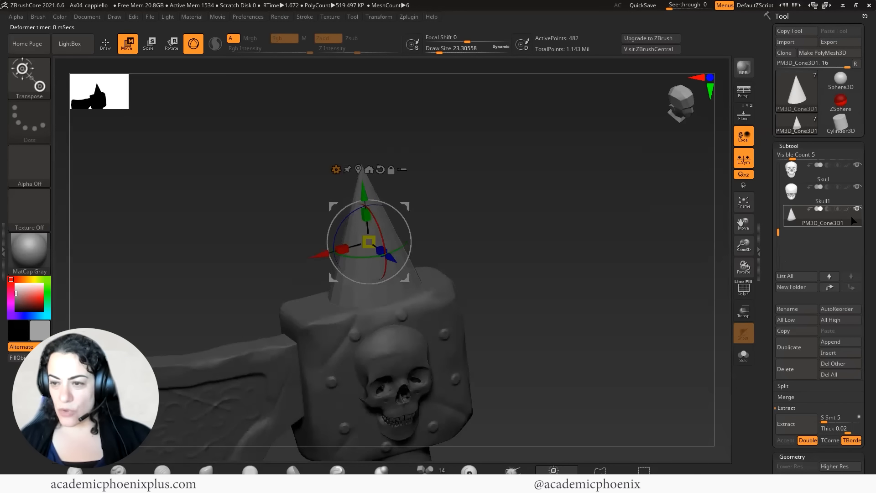
{"action": "key", "text": "q"}
{"action": "scroll", "coordinate": [784, 321], "scroll_direction": "down", "scroll_amount": 5}
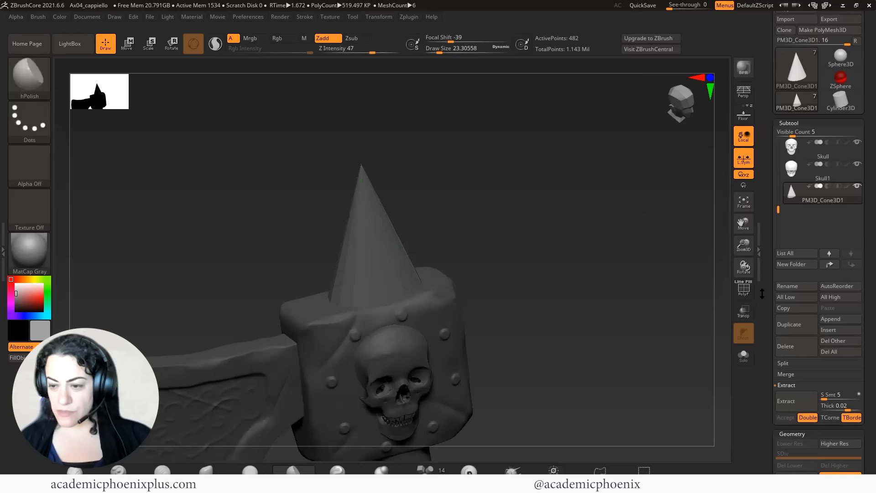
{"action": "left_click", "coordinate": [792, 319]}
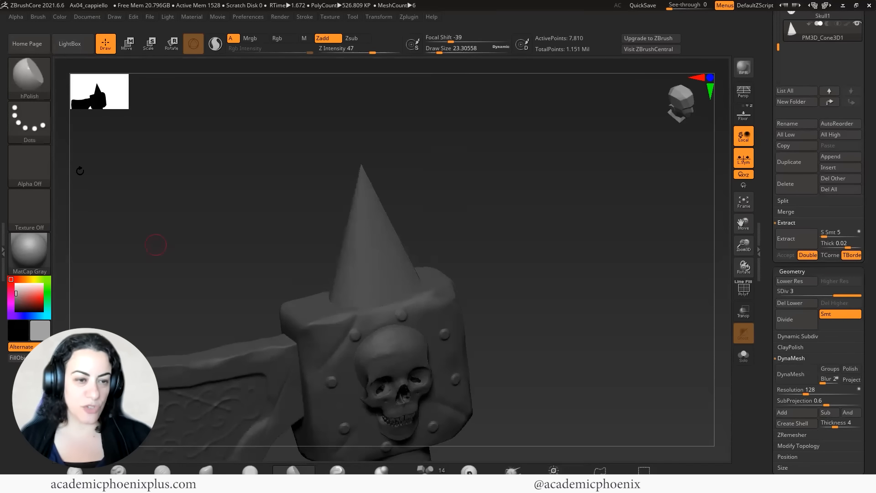
- Carve uneven flat facets around the spike's sides with TrimDynamic at a draw size of about 136
{"action": "left_click", "coordinate": [25, 84]}
{"action": "left_click", "coordinate": [36, 94]}
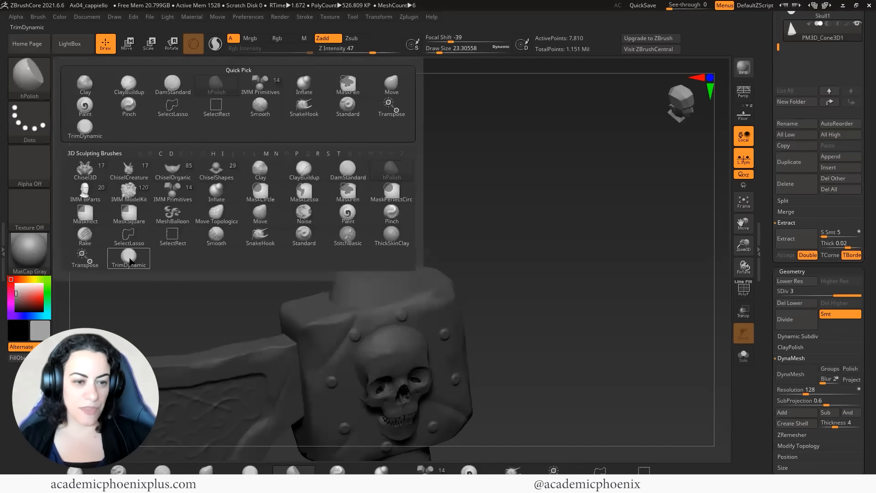
{"action": "left_click", "coordinate": [129, 259]}
{"action": "key", "text": "space"}
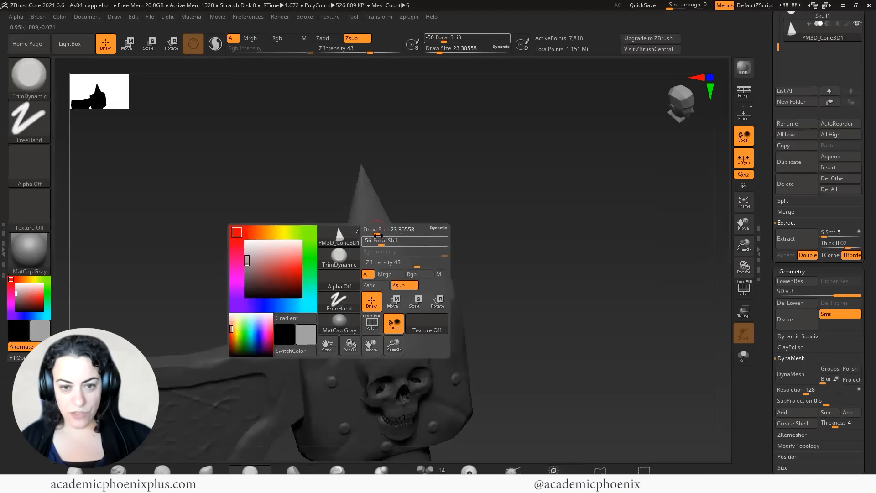
{"action": "mouse_move", "coordinate": [381, 229]}
{"action": "left_mouse_down"}
{"action": "mouse_move", "coordinate": [402, 229]}
{"action": "mouse_move", "coordinate": [374, 250]}
{"action": "left_mouse_up"}
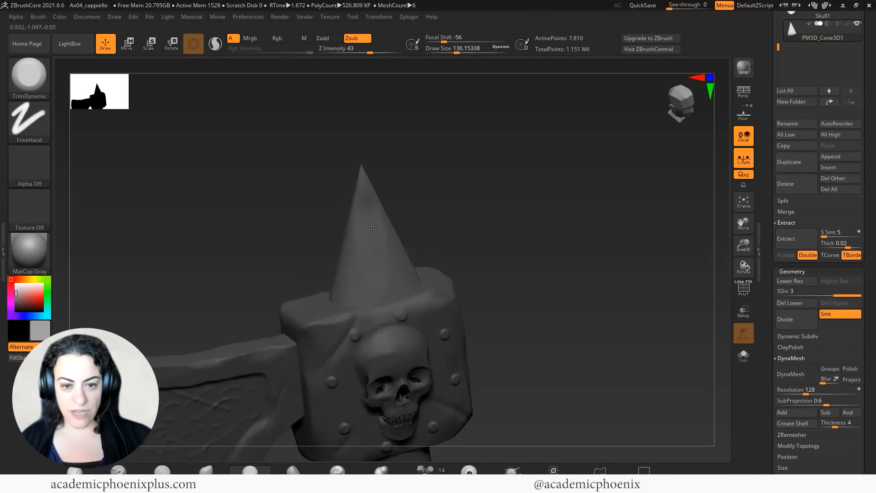
{"action": "left_click_drag", "start_coordinate": [364, 216], "coordinate": [362, 242]}
{"action": "left_click_drag", "start_coordinate": [493, 203], "coordinate": [557, 196]}
{"action": "mouse_move", "coordinate": [348, 231]}
{"action": "left_mouse_down"}
{"action": "mouse_move", "coordinate": [355, 209]}
{"action": "mouse_move", "coordinate": [339, 265]}
{"action": "mouse_move", "coordinate": [342, 286]}
{"action": "left_mouse_up"}
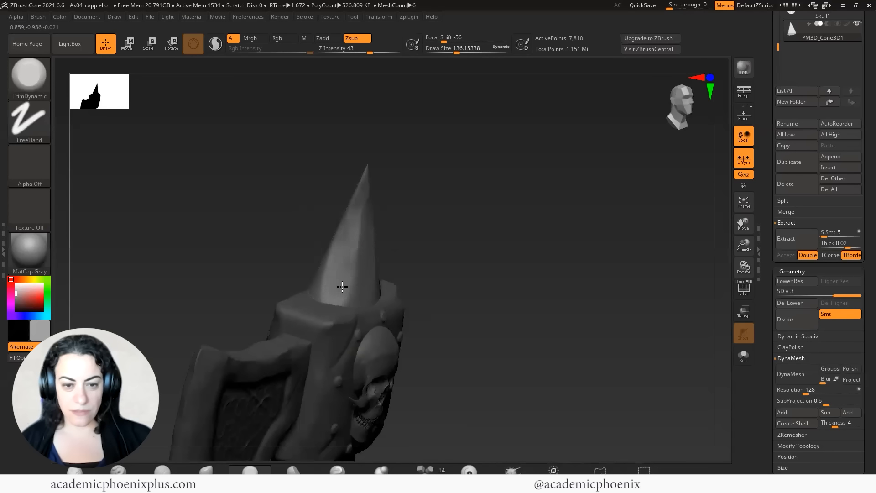
{"action": "mouse_move", "coordinate": [495, 186]}
{"action": "left_mouse_down"}
{"action": "mouse_move", "coordinate": [413, 192]}
{"action": "mouse_move", "coordinate": [386, 236]}
{"action": "mouse_move", "coordinate": [372, 227]}
{"action": "mouse_move", "coordinate": [383, 269]}
{"action": "left_mouse_up"}
{"action": "left_click_drag", "start_coordinate": [448, 215], "coordinate": [534, 211]}
{"action": "left_click_drag", "start_coordinate": [393, 231], "coordinate": [381, 192]}
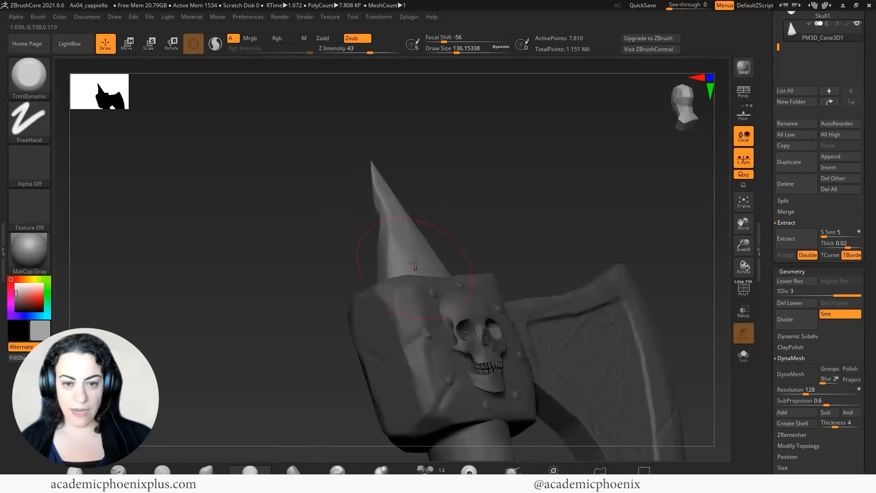
{"action": "left_click_drag", "start_coordinate": [520, 230], "coordinate": [456, 229]}
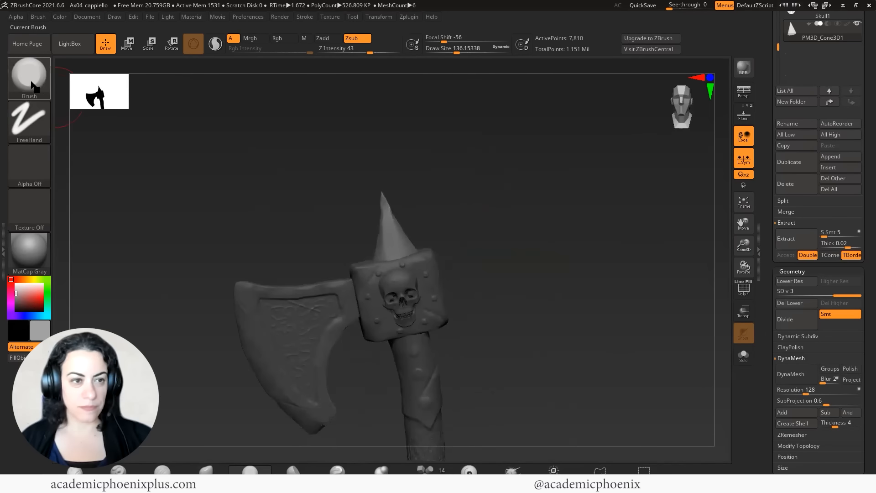
- Subdivide the spike to level 4 and cut creases into it with DamStandard in Zsub mode at a draw size of about 51
{"action": "left_click", "coordinate": [34, 86]}
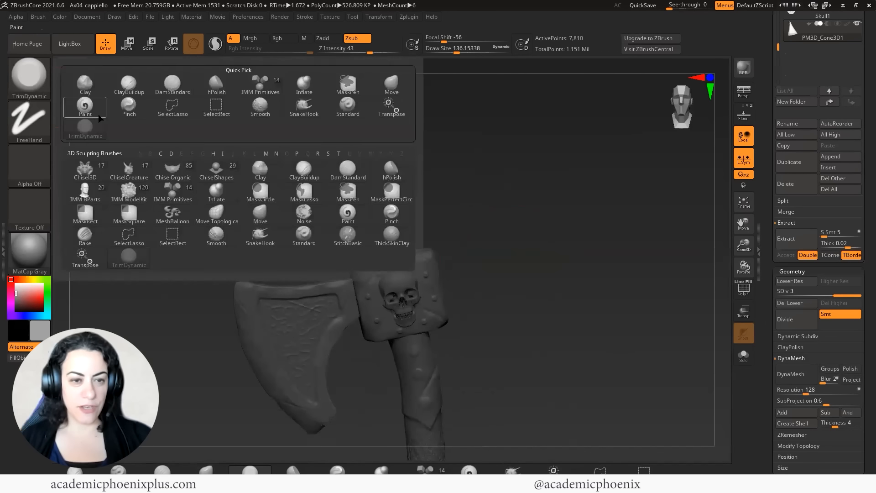
{"action": "left_click", "coordinate": [84, 110]}
{"action": "key", "text": "space"}
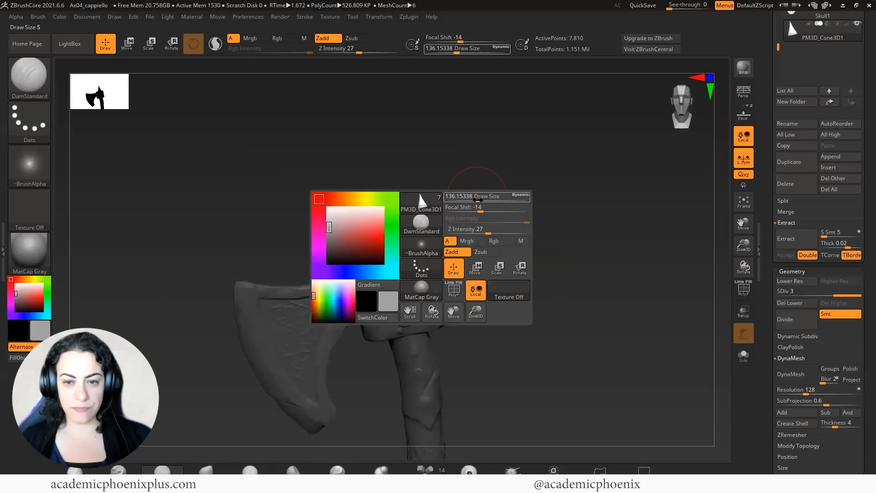
{"action": "left_click_drag", "start_coordinate": [477, 199], "coordinate": [467, 199]}
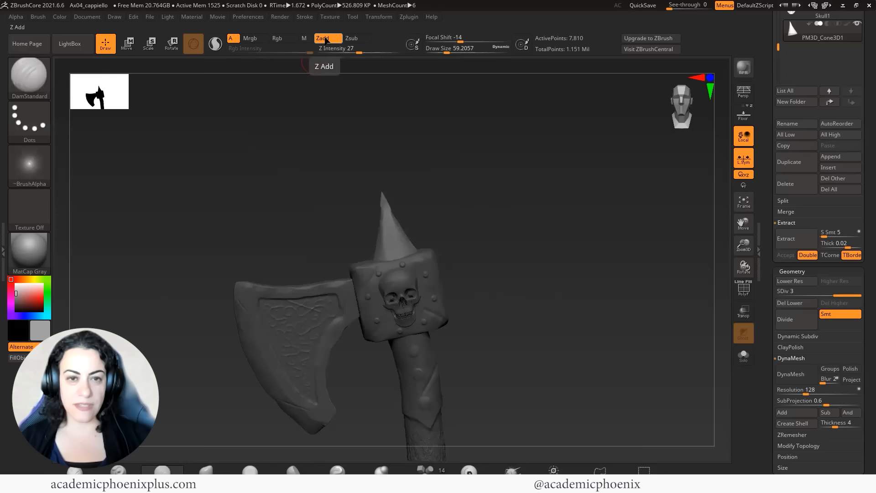
{"action": "left_click", "coordinate": [351, 38]}
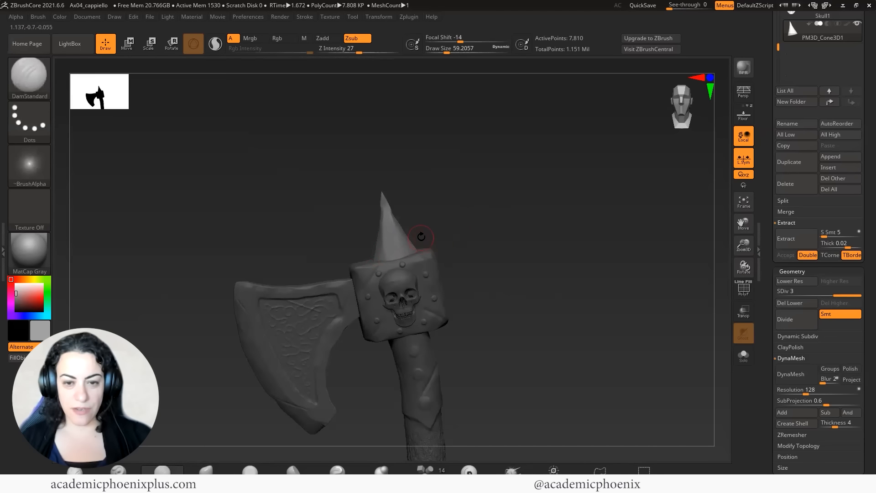
{"action": "key", "text": "space"}
{"action": "mouse_move", "coordinate": [430, 235]}
{"action": "left_mouse_down"}
{"action": "mouse_move", "coordinate": [477, 223]}
{"action": "mouse_move", "coordinate": [508, 229]}
{"action": "mouse_move", "coordinate": [506, 292]}
{"action": "left_mouse_up"}
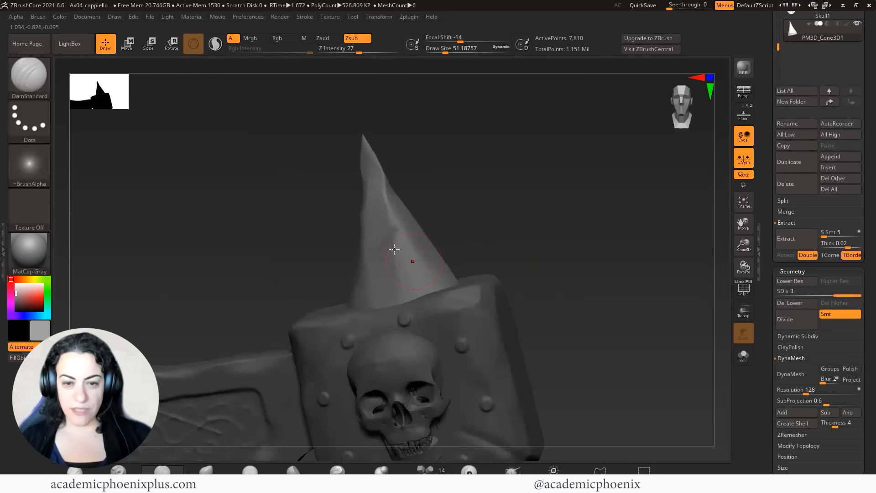
{"action": "key", "text": "ctrl+d"}
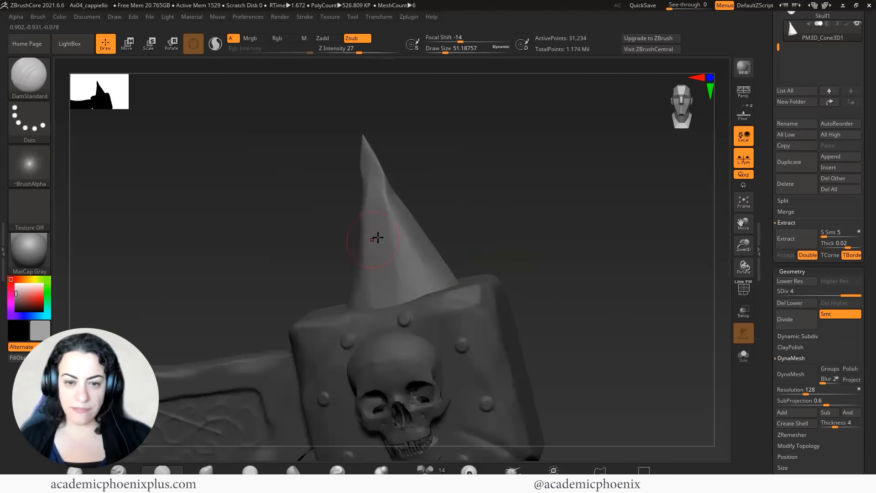
{"action": "left_click_drag", "start_coordinate": [523, 239], "coordinate": [416, 250]}
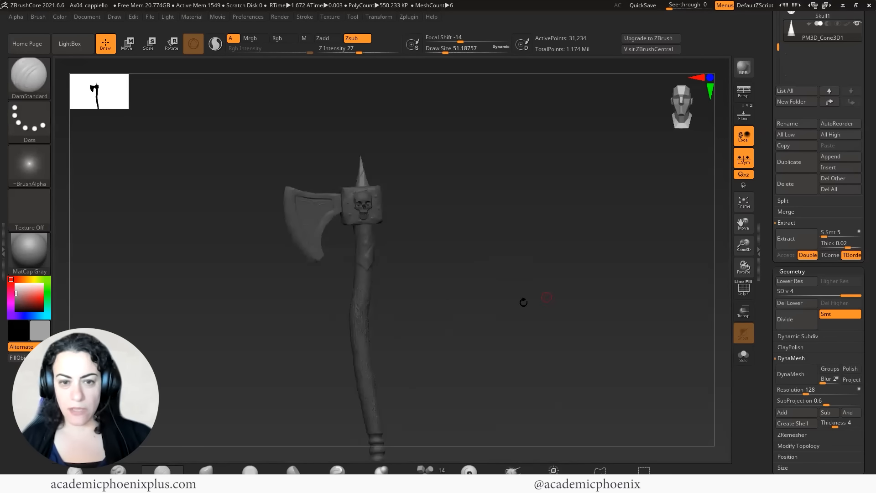
{"action": "left_click_drag", "start_coordinate": [523, 302], "coordinate": [565, 318]}
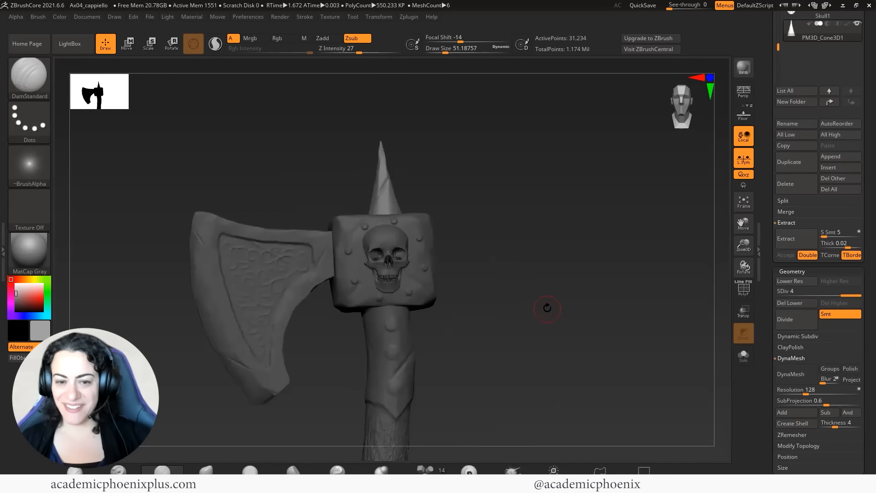
- Show the reference axe image behind the model and append a Plane3D as a new subtool
{"action": "key", "text": "shift+p"}
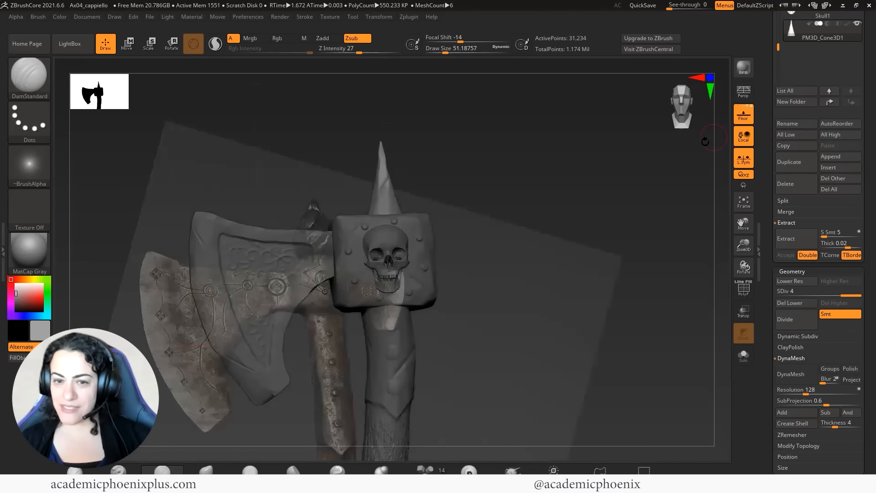
{"action": "left_click_drag", "start_coordinate": [551, 282], "coordinate": [592, 219]}
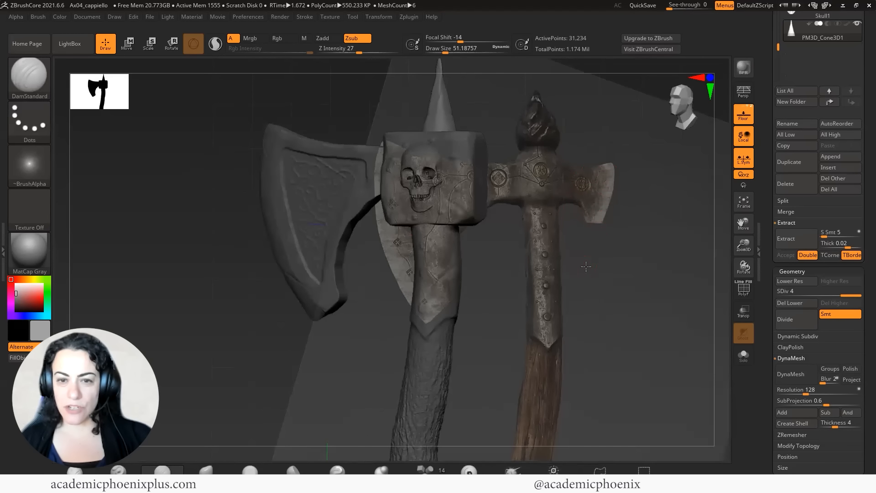
{"action": "left_click_drag", "start_coordinate": [502, 178], "coordinate": [528, 177]}
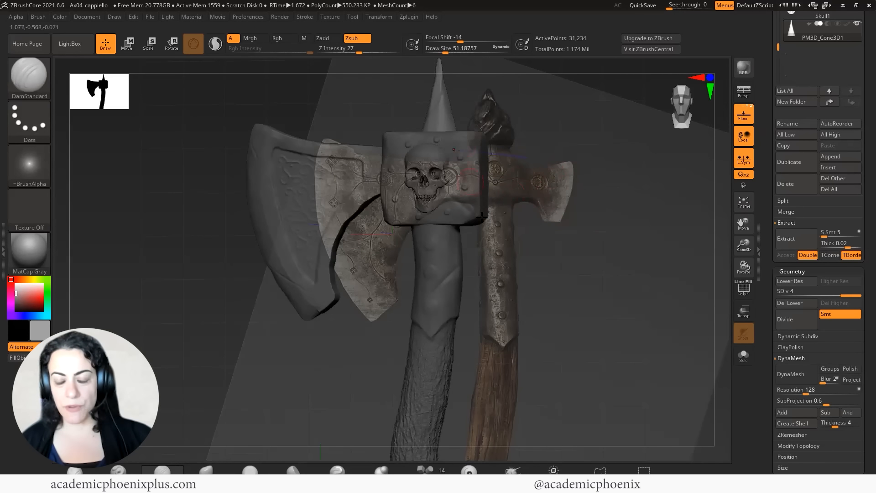
{"action": "left_click_drag", "start_coordinate": [488, 191], "coordinate": [607, 244]}
{"action": "scroll", "coordinate": [755, 211], "scroll_direction": "up", "scroll_amount": 1}
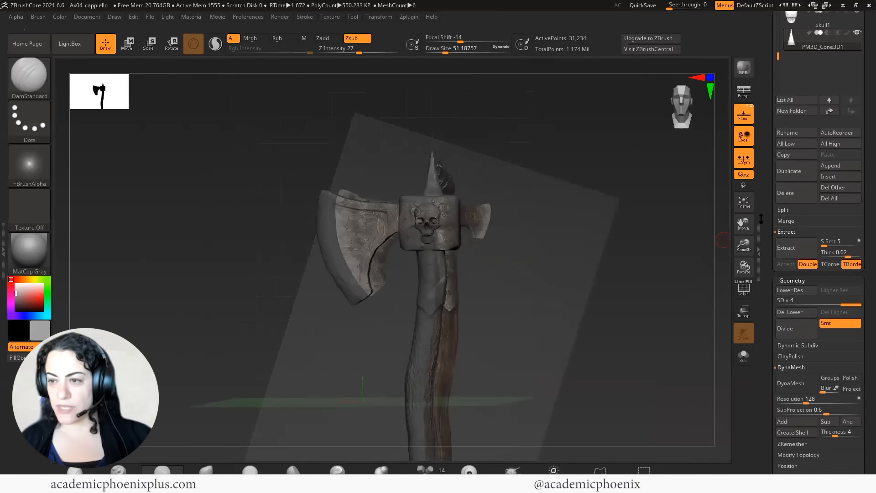
{"action": "left_click", "coordinate": [836, 173]}
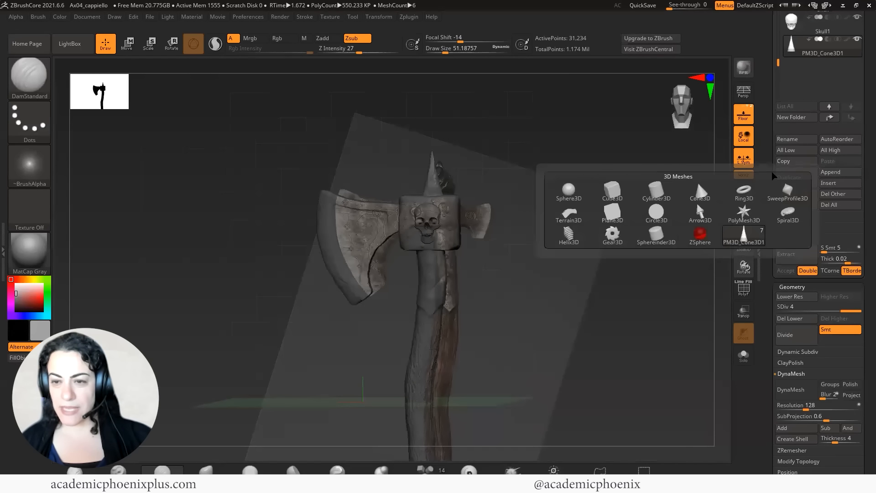
{"action": "left_click", "coordinate": [612, 214]}
- Shrink the new plane and place it over the small rear blade of the reference axe
{"action": "key", "text": "w"}
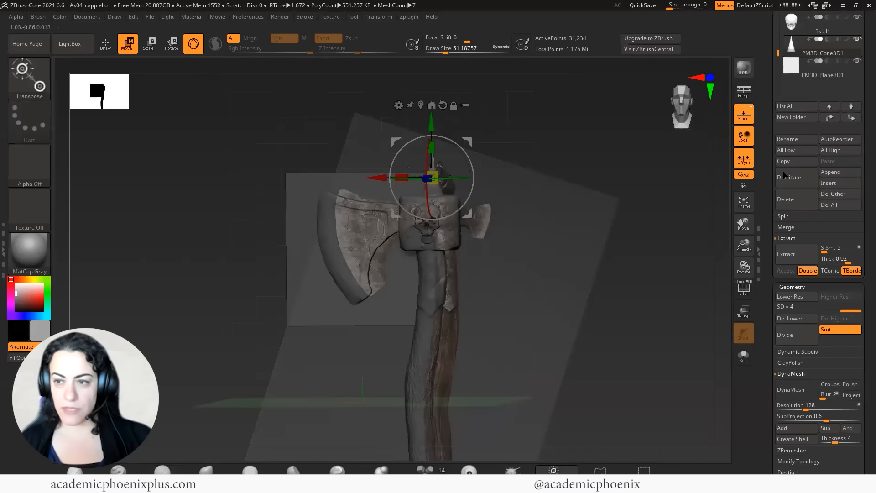
{"action": "left_click", "coordinate": [792, 65]}
{"action": "left_click_drag", "start_coordinate": [312, 247], "coordinate": [475, 163]}
{"action": "key", "text": "f"}
{"action": "left_click_drag", "start_coordinate": [391, 259], "coordinate": [358, 275]}
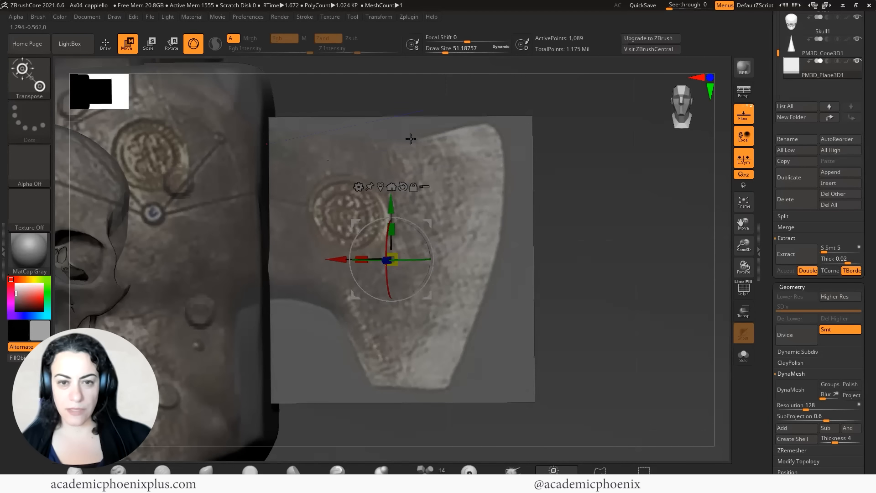
- Subdivide the plane up to subdivision level 5
{"action": "left_click", "coordinate": [799, 340]}
{"action": "left_click", "coordinate": [800, 340]}
{"action": "left_click", "coordinate": [799, 341]}
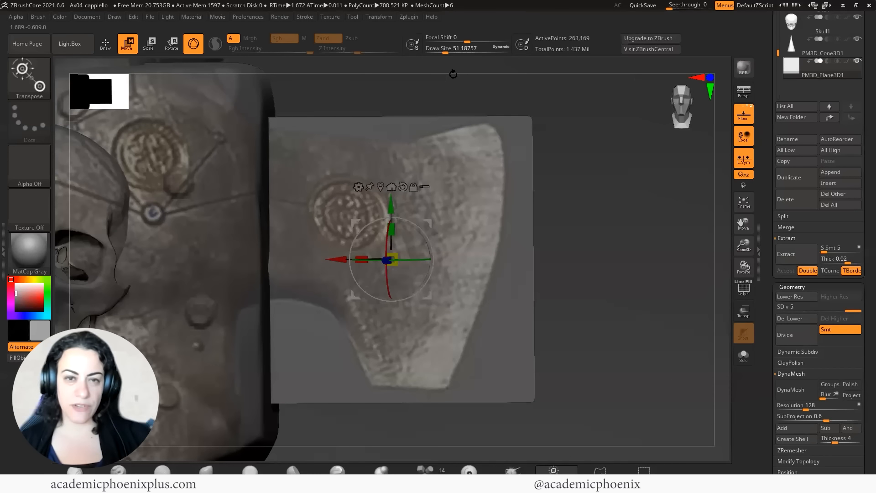
- Trace the reference's small blade outline onto the plane with MaskPen at a draw size of about 14, and hide the reference
{"action": "key", "text": "q"}
{"action": "key", "text": "space"}
{"action": "left_click_drag", "start_coordinate": [397, 157], "coordinate": [388, 158]}
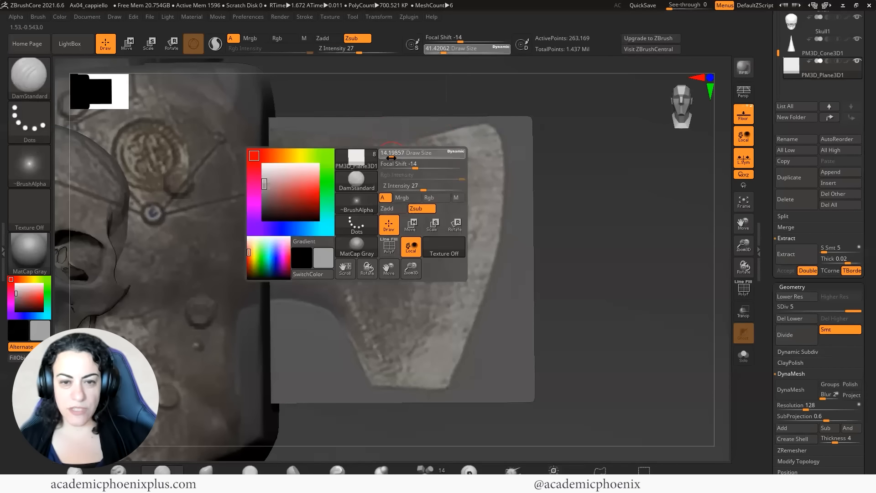
{"action": "mouse_move", "coordinate": [273, 141]}
{"action": "left_mouse_down", "text": "ctrl"}
{"action": "mouse_move", "coordinate": [360, 151]}
{"action": "mouse_move", "coordinate": [495, 130]}
{"action": "mouse_move", "coordinate": [469, 245]}
{"action": "left_mouse_up", "text": "ctrl"}
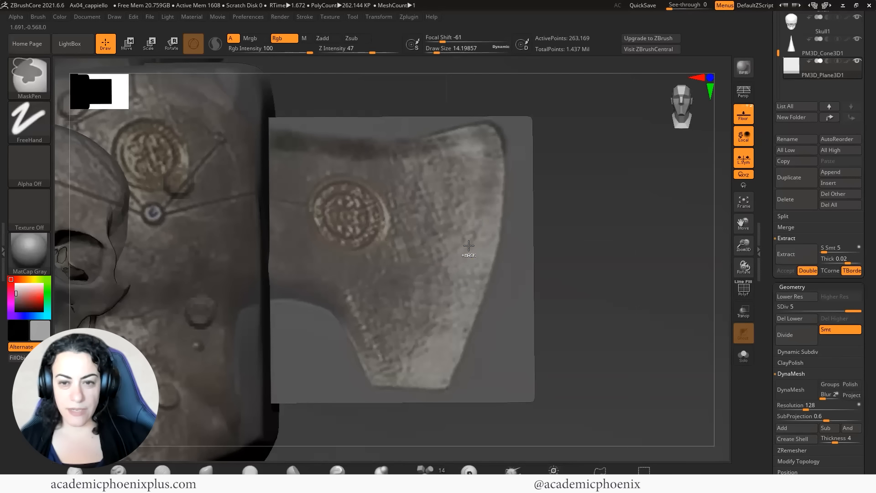
{"action": "mouse_move", "coordinate": [490, 171]}
{"action": "left_mouse_down", "text": "ctrl"}
{"action": "mouse_move", "coordinate": [453, 354]}
{"action": "mouse_move", "coordinate": [401, 383]}
{"action": "mouse_move", "coordinate": [379, 374]}
{"action": "mouse_move", "coordinate": [353, 331]}
{"action": "mouse_move", "coordinate": [302, 289]}
{"action": "mouse_move", "coordinate": [216, 292]}
{"action": "left_mouse_up", "text": "ctrl"}
{"action": "mouse_move", "coordinate": [239, 148]}
{"action": "left_mouse_down", "text": "ctrl"}
{"action": "mouse_move", "coordinate": [357, 157]}
{"action": "mouse_move", "coordinate": [459, 142]}
{"action": "mouse_move", "coordinate": [484, 180]}
{"action": "left_mouse_up", "text": "ctrl"}
{"action": "left_click", "coordinate": [740, 115]}
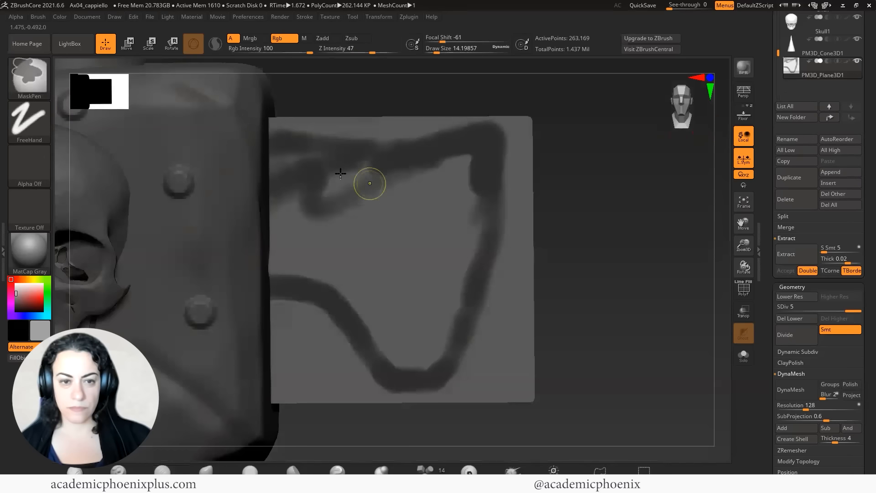
{"action": "mouse_move", "coordinate": [341, 173]}
{"action": "left_mouse_down", "text": "ctrl"}
{"action": "mouse_move", "coordinate": [283, 156]}
{"action": "mouse_move", "coordinate": [275, 261]}
{"action": "left_mouse_up", "text": "ctrl"}
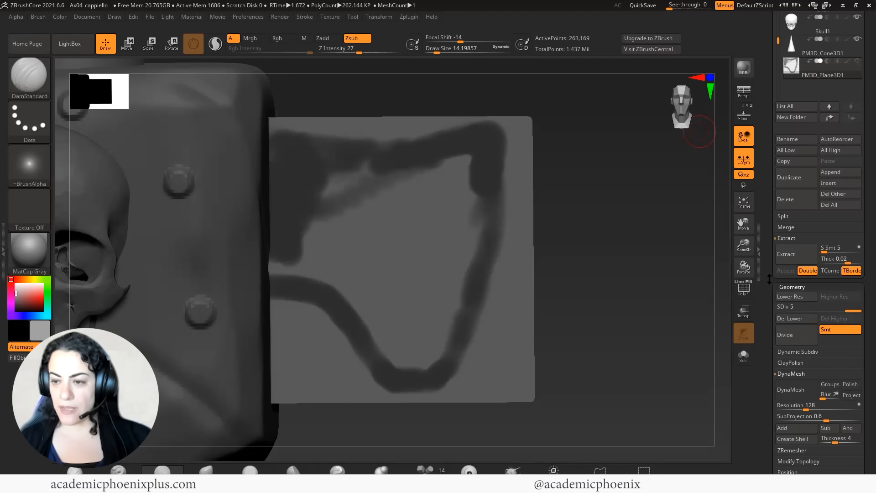
- Hide the skull, cone and cube subtools around the plane, and select the plane
{"action": "left_click_drag", "start_coordinate": [865, 110], "coordinate": [864, 279]}
{"action": "left_click", "coordinate": [857, 165]}
{"action": "left_click", "coordinate": [856, 207]}
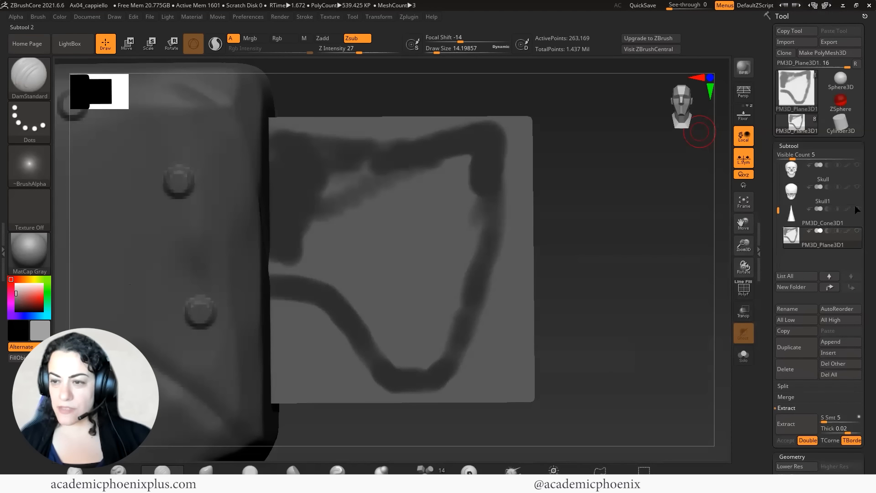
{"action": "left_click_drag", "start_coordinate": [778, 209], "coordinate": [778, 197]}
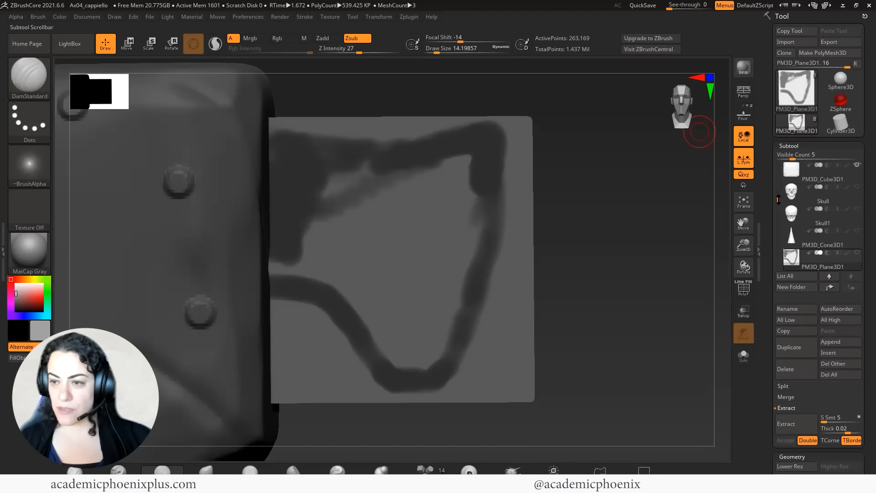
{"action": "left_click", "coordinate": [856, 165]}
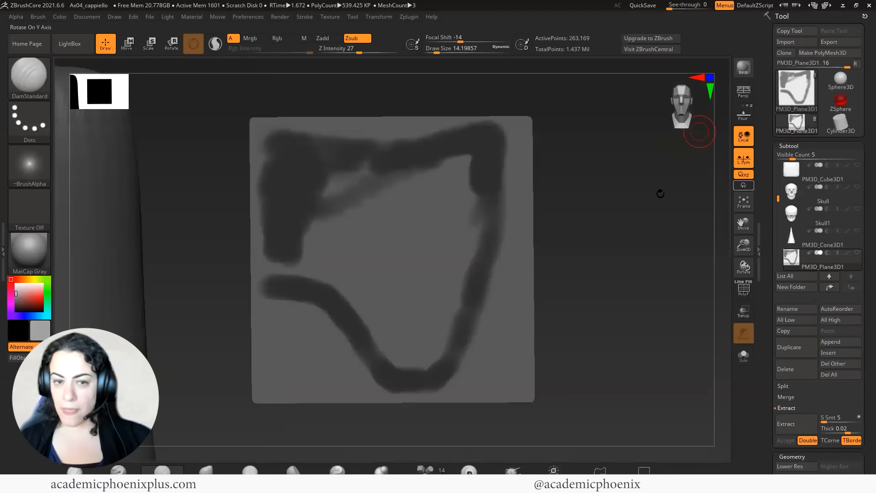
{"action": "left_click", "coordinate": [789, 258]}
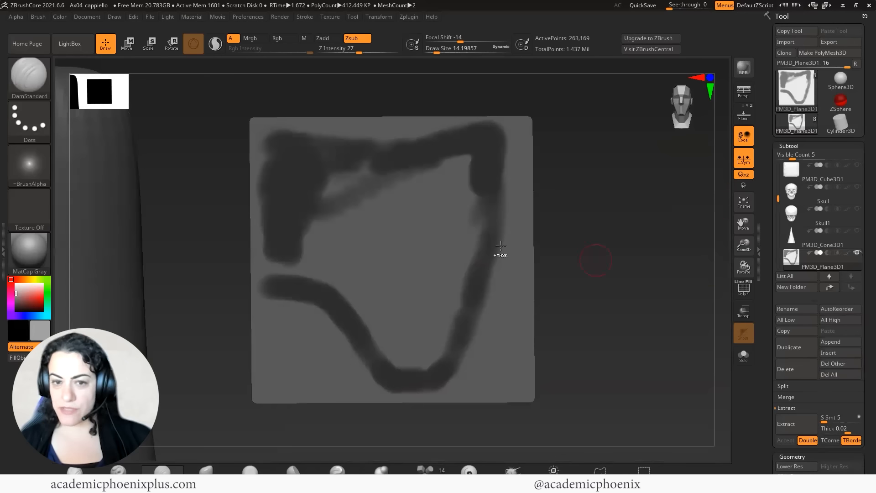
- Fill the interior of the blade outline with mask and refine its edges against the reference image
{"action": "mouse_move", "coordinate": [365, 201]}
{"action": "left_mouse_down", "text": "ctrl"}
{"action": "mouse_move", "coordinate": [285, 238]}
{"action": "mouse_move", "coordinate": [414, 168]}
{"action": "mouse_move", "coordinate": [445, 167]}
{"action": "mouse_move", "coordinate": [439, 203]}
{"action": "mouse_move", "coordinate": [455, 203]}
{"action": "mouse_move", "coordinate": [460, 175]}
{"action": "mouse_move", "coordinate": [413, 218]}
{"action": "mouse_move", "coordinate": [322, 247]}
{"action": "mouse_move", "coordinate": [371, 244]}
{"action": "mouse_move", "coordinate": [449, 209]}
{"action": "mouse_move", "coordinate": [441, 264]}
{"action": "mouse_move", "coordinate": [396, 323]}
{"action": "mouse_move", "coordinate": [406, 350]}
{"action": "mouse_move", "coordinate": [441, 302]}
{"action": "left_mouse_up", "text": "ctrl"}
{"action": "key", "text": "space"}
{"action": "left_click_drag", "start_coordinate": [425, 183], "coordinate": [413, 183], "text": "ctrl"}
{"action": "mouse_move", "coordinate": [336, 175]}
{"action": "left_mouse_down", "text": "ctrl"}
{"action": "mouse_move", "coordinate": [312, 180]}
{"action": "mouse_move", "coordinate": [380, 172]}
{"action": "left_mouse_up", "text": "ctrl"}
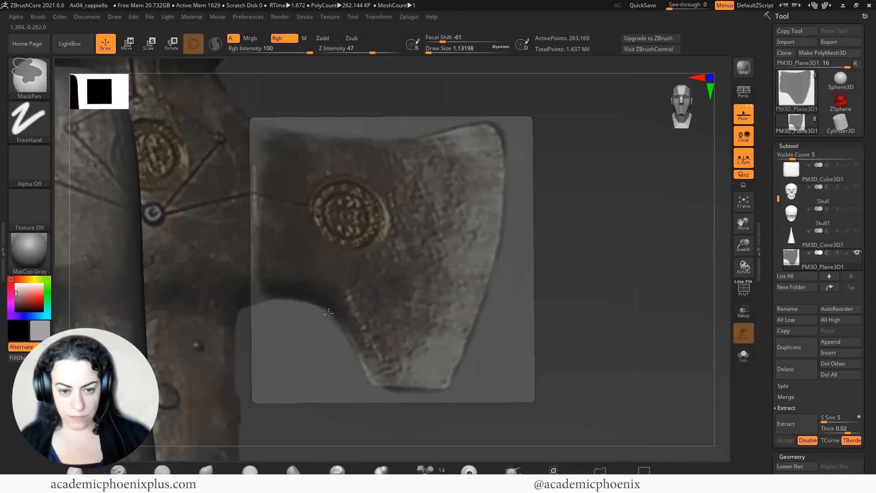
{"action": "key", "text": "space"}
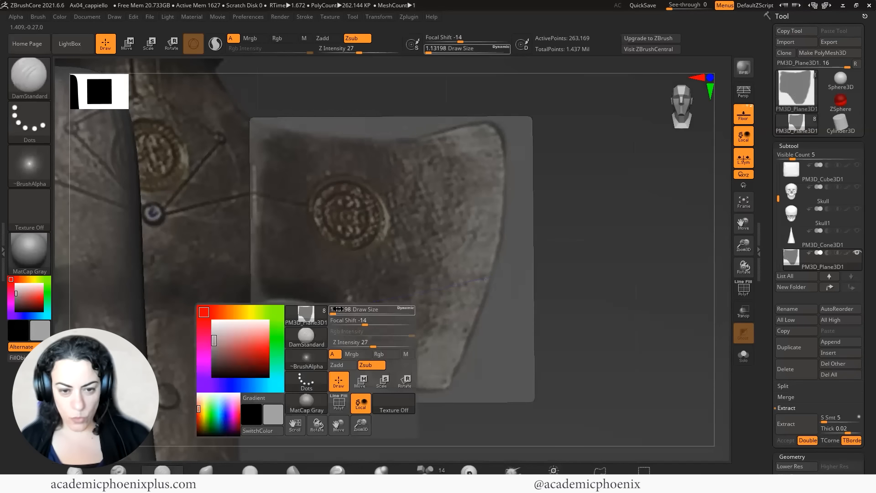
{"action": "left_click_drag", "start_coordinate": [332, 313], "coordinate": [339, 312]}
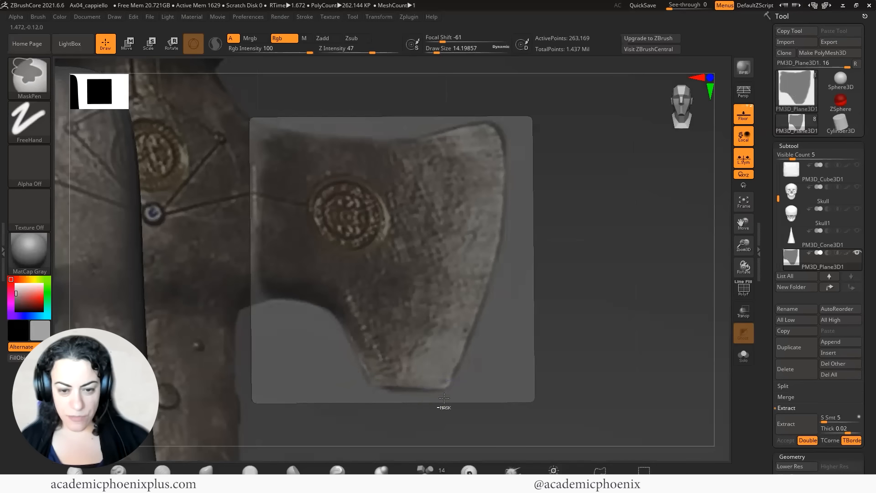
- Hide the reference, trim the mask straight along the blade's inner side and lower tip, and sharpen the mask's border
{"action": "key", "text": "shift+p"}
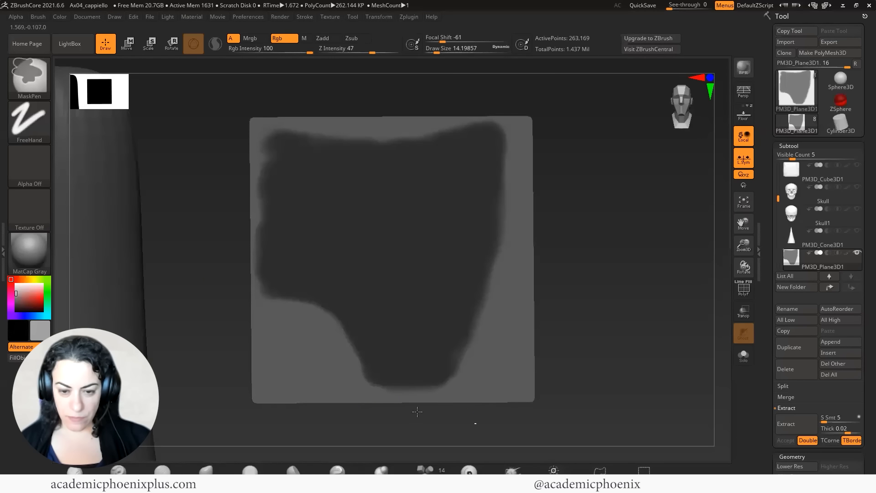
{"action": "left_click_drag", "start_coordinate": [476, 424], "coordinate": [352, 389], "text": "ctrl"}
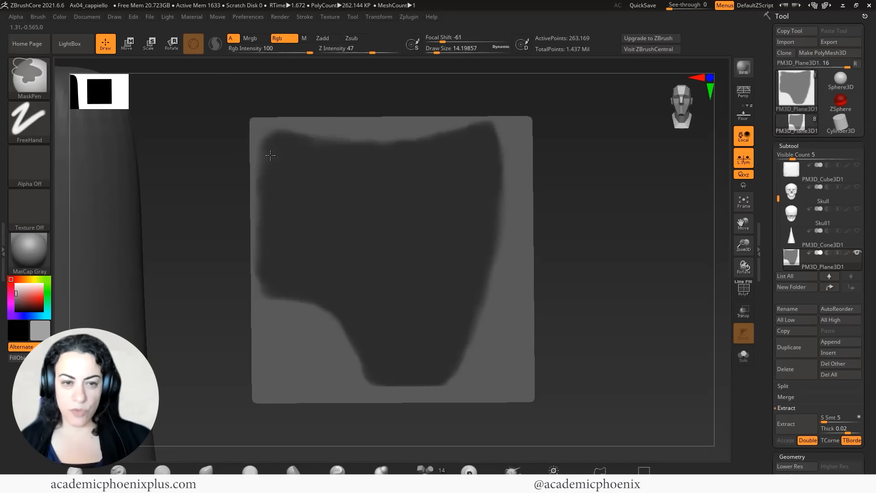
{"action": "left_click_drag", "start_coordinate": [201, 114], "coordinate": [269, 306], "text": "ctrl"}
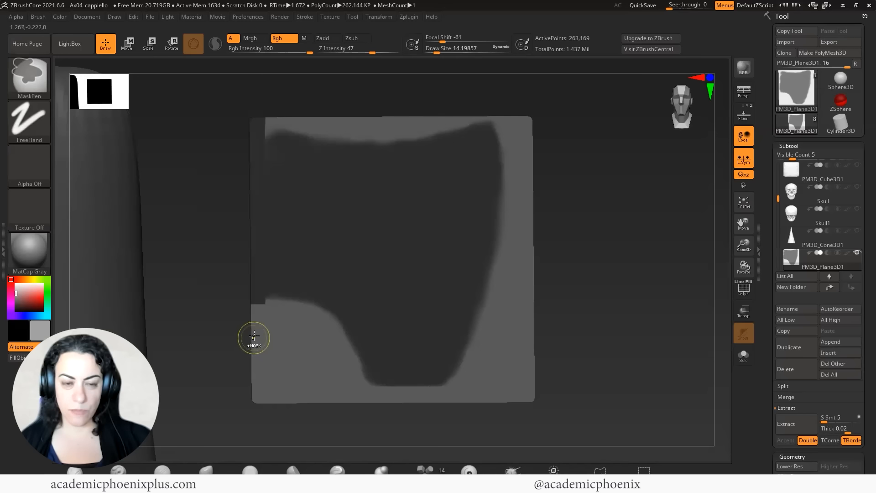
{"action": "left_click_drag", "start_coordinate": [209, 117], "coordinate": [272, 326], "text": "ctrl"}
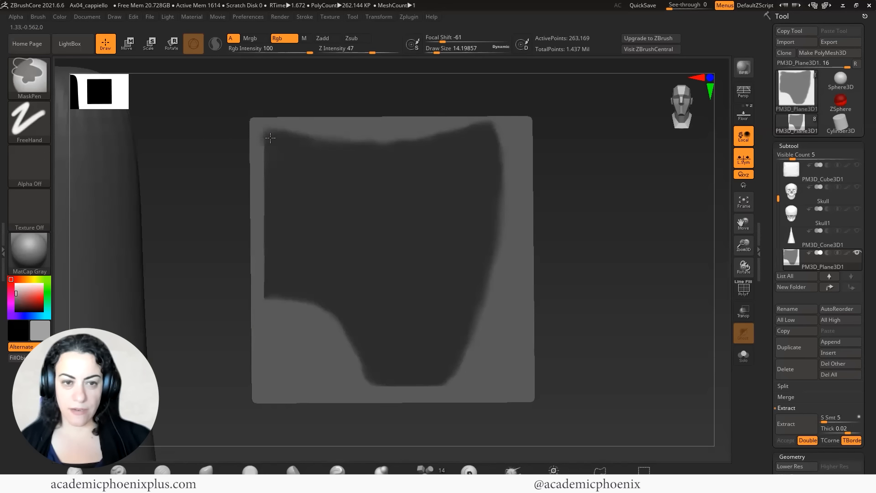
{"action": "left_click_drag", "start_coordinate": [215, 98], "coordinate": [263, 330], "text": "ctrl+alt"}
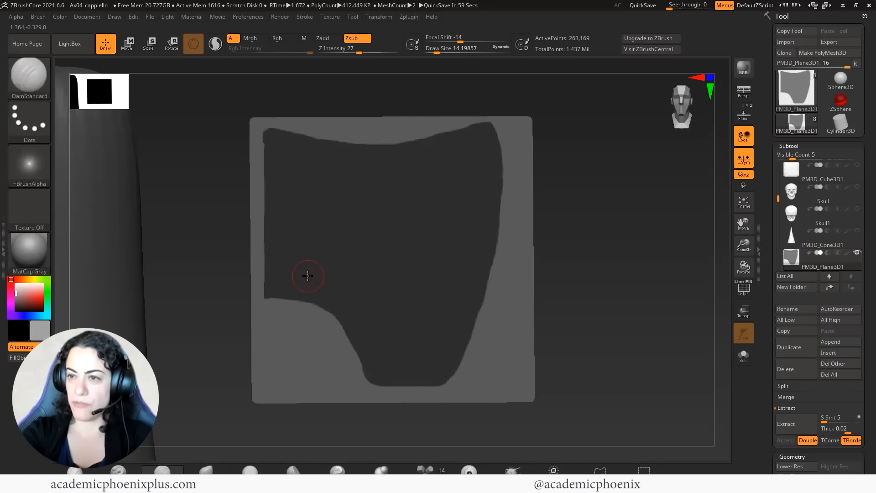
- Extract the masked blade shape from the plane with a thickness of 0.07
{"action": "scroll", "coordinate": [816, 215], "scroll_direction": "down", "scroll_amount": 3}
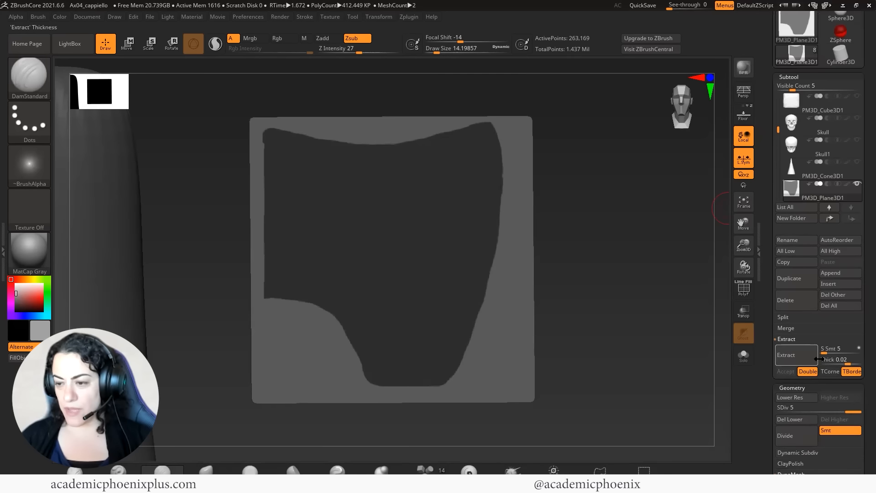
{"action": "left_click", "coordinate": [846, 360]}
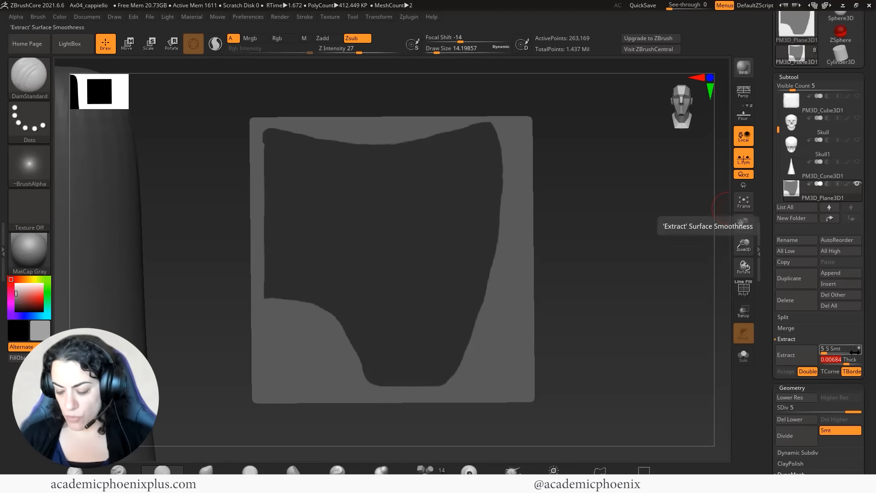
{"action": "key", "text": "Return"}
{"action": "left_click_drag", "start_coordinate": [608, 270], "coordinate": [635, 266]}
{"action": "left_click", "coordinate": [785, 355]}
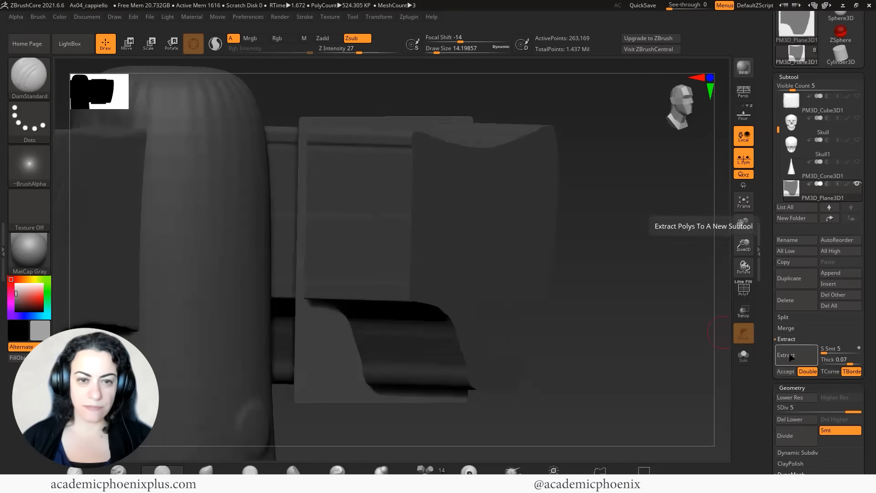
- Try extracting the masked blade shape from the plane again with a thickness of 0.07
{"action": "left_click_drag", "start_coordinate": [614, 315], "coordinate": [631, 309]}
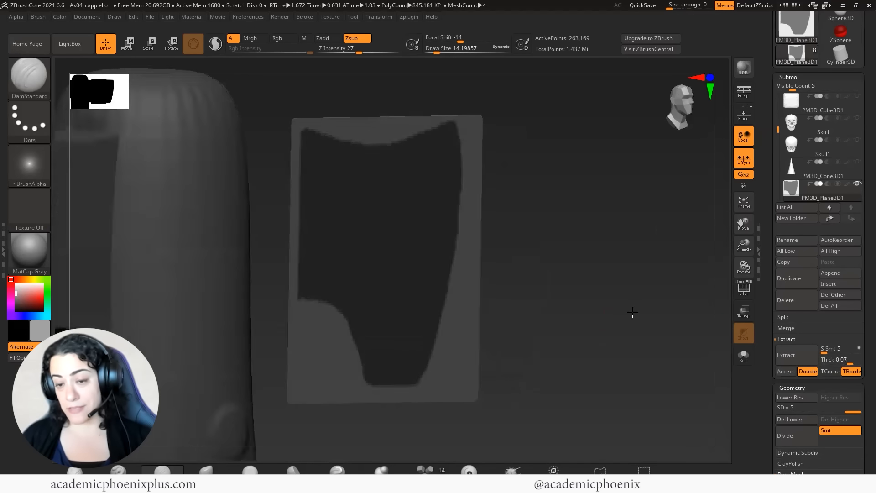
{"action": "left_click", "coordinate": [846, 363]}
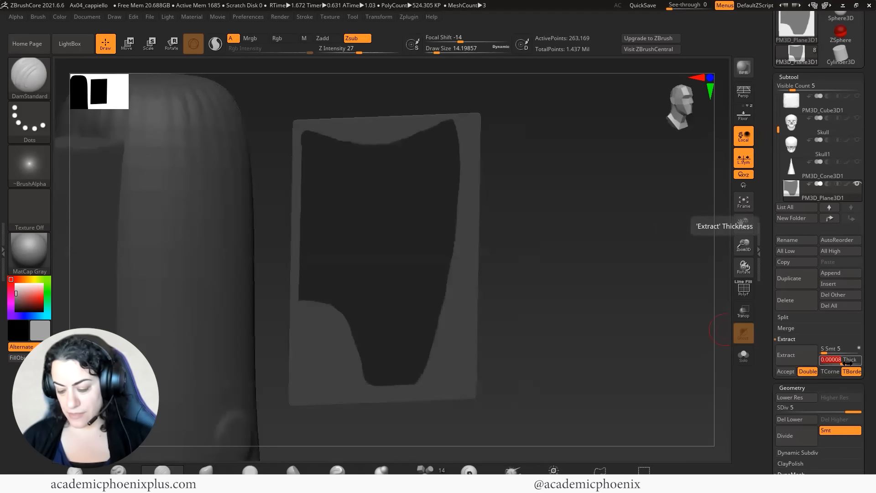
{"action": "type", "text": ".07"}
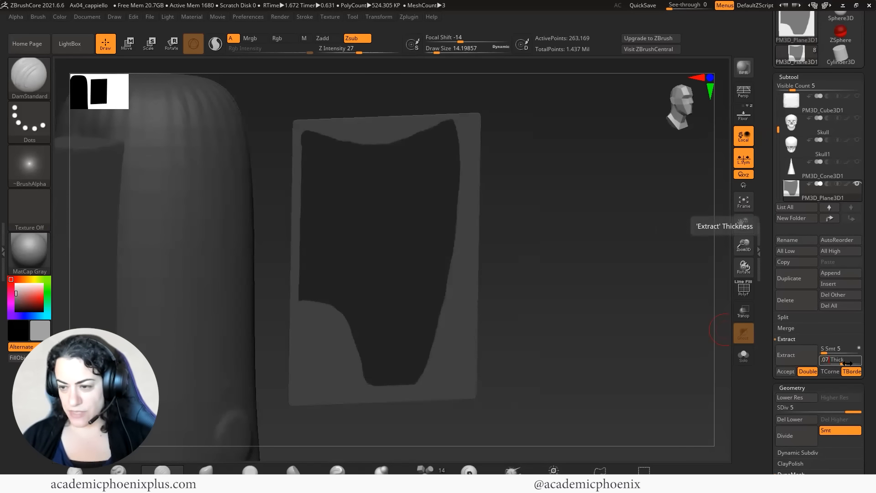
{"action": "left_click", "coordinate": [797, 356]}
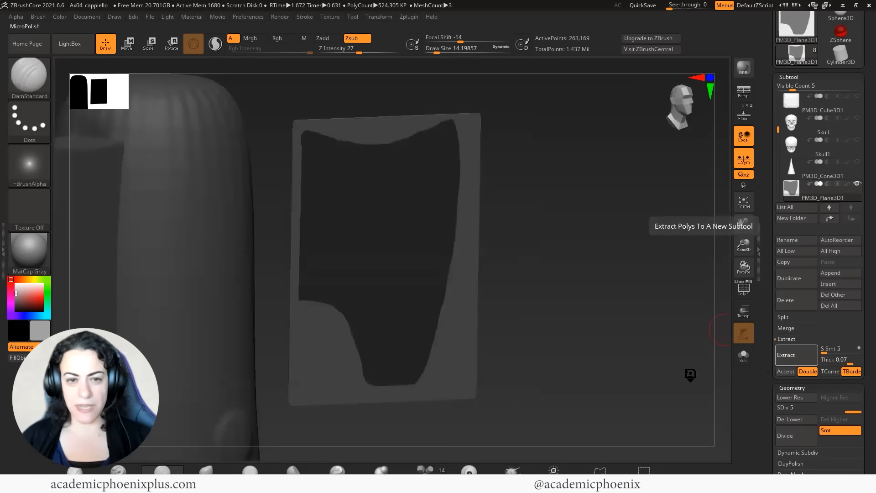
{"action": "left_click", "coordinate": [664, 328]}
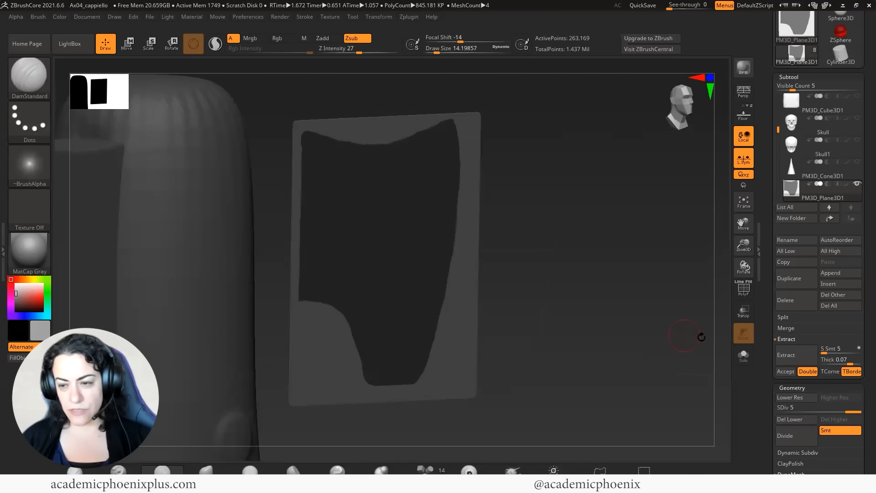
- Extract the masked blade with a thickness of 0.02, accept it as a new subtool, and hide the source plane
{"action": "left_click", "coordinate": [851, 358]}
{"action": "type", "text": "-1"}
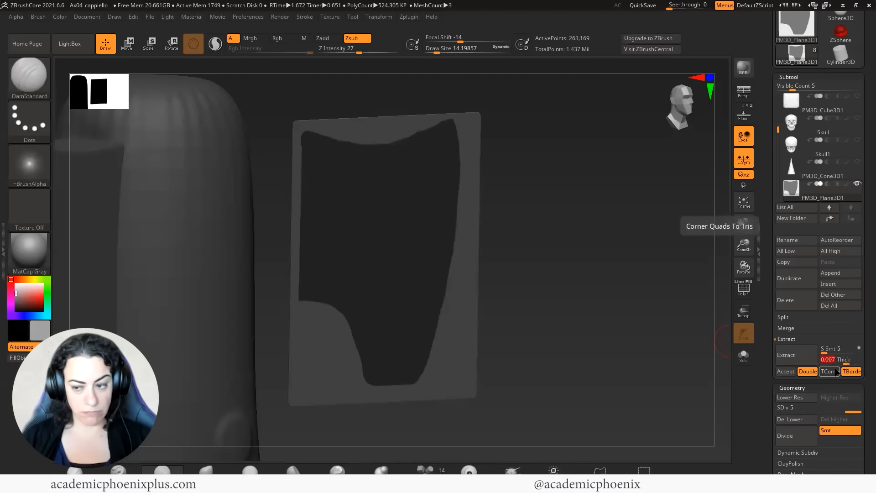
{"action": "left_click", "coordinate": [801, 356]}
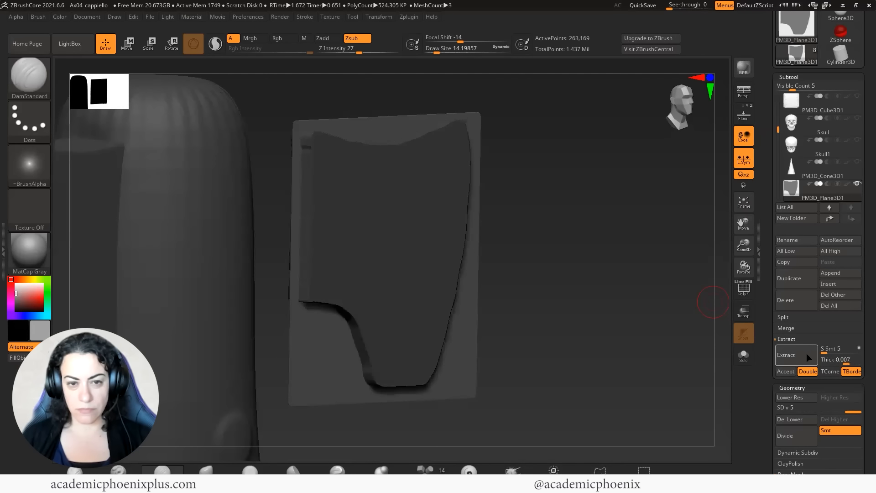
{"action": "left_click", "coordinate": [788, 372]}
{"action": "left_click_drag", "start_coordinate": [659, 314], "coordinate": [627, 313]}
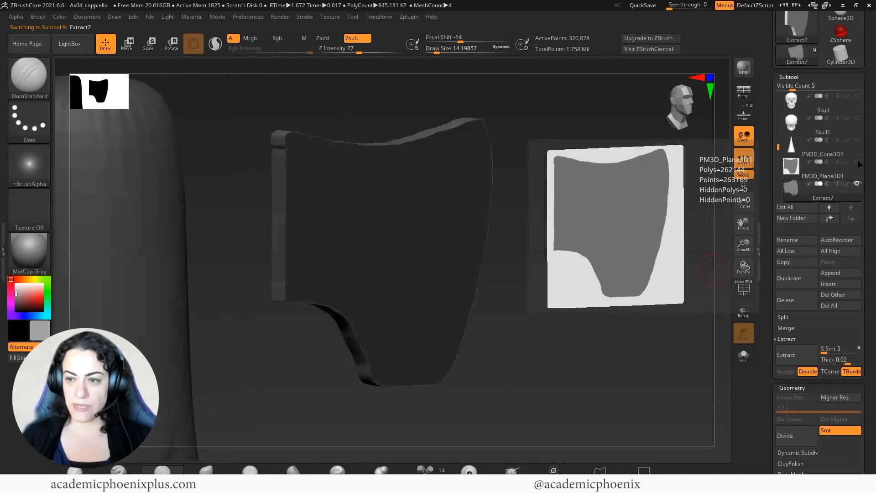
{"action": "left_click", "coordinate": [857, 161]}
{"action": "left_click_drag", "start_coordinate": [509, 287], "coordinate": [383, 150]}
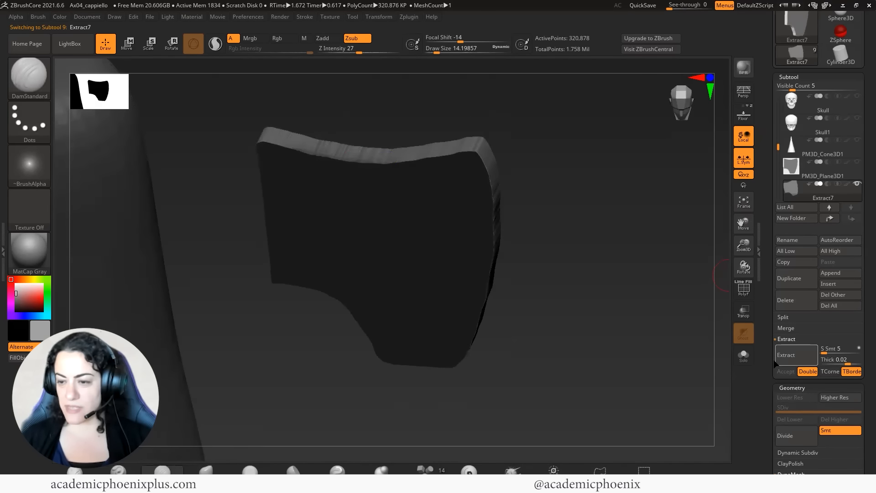
- Try DynaMesh on the extracted blade at resolution 320, and raise the DynaMesh resolution to 352
{"action": "left_click_drag", "start_coordinate": [770, 364], "coordinate": [771, 301]}
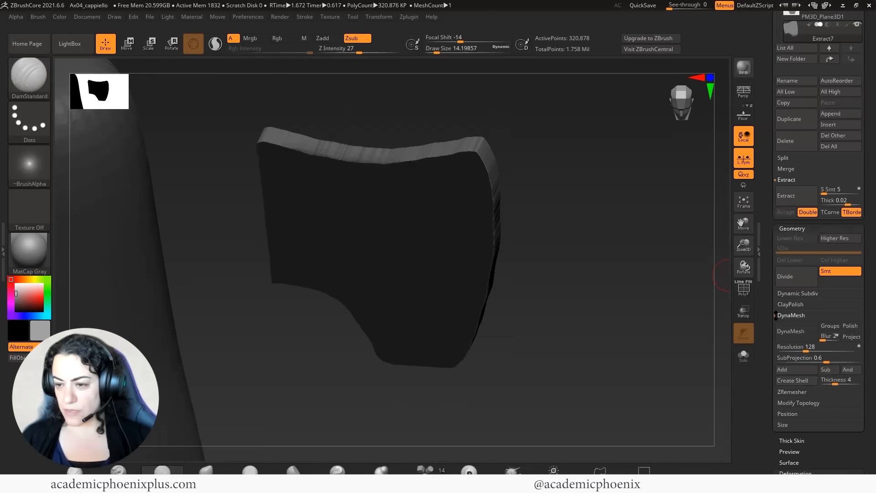
{"action": "left_click_drag", "start_coordinate": [806, 351], "coordinate": [818, 350]}
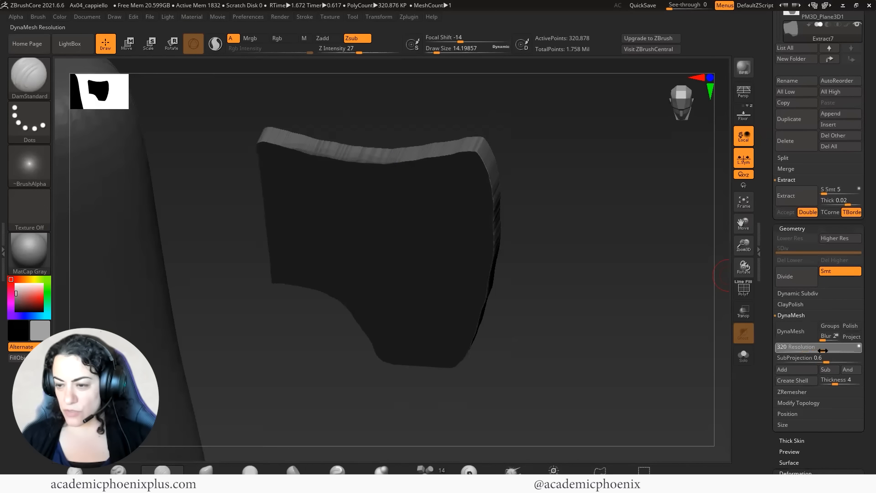
{"action": "key", "text": "ctrl+z"}
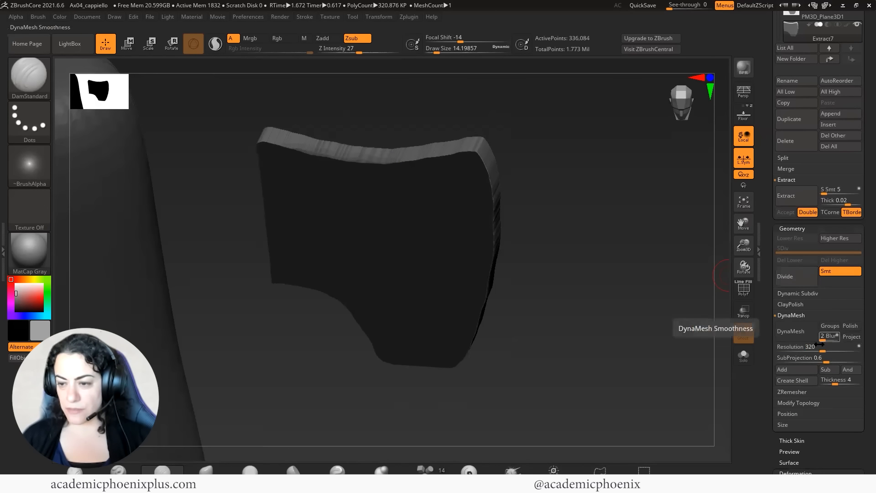
{"action": "left_click", "coordinate": [798, 333]}
{"action": "left_click", "coordinate": [824, 349]}
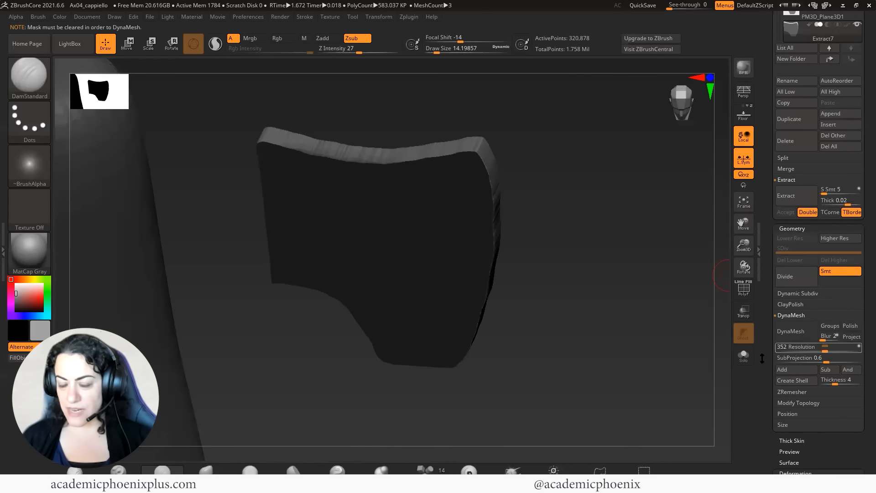
- Clear the mask on the extracted blade and remesh it with DynaMesh
{"action": "left_click", "coordinate": [744, 288]}
{"action": "left_click", "coordinate": [744, 292]}
{"action": "left_click_drag", "start_coordinate": [542, 260], "coordinate": [516, 203]}
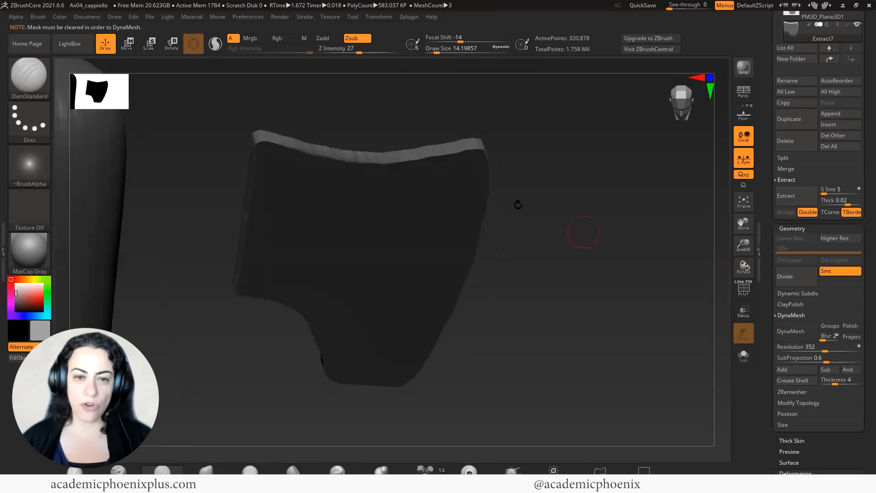
{"action": "key", "text": "shift"}
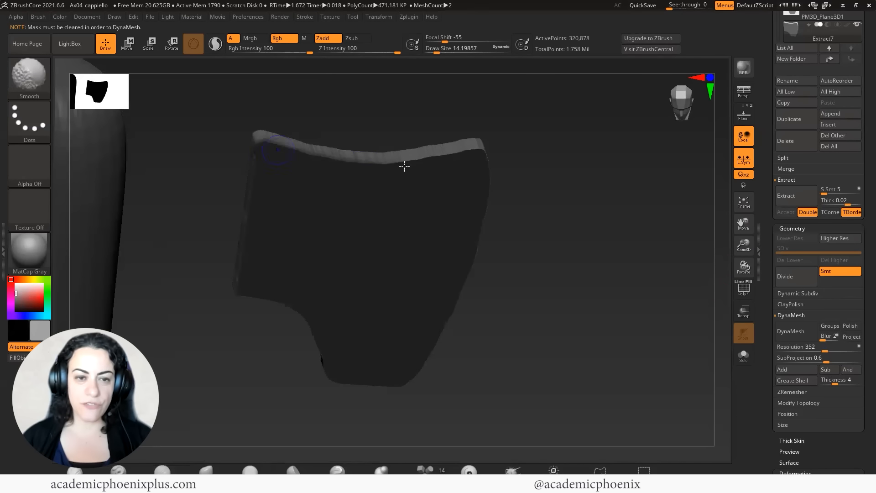
{"action": "left_click_drag", "start_coordinate": [599, 188], "coordinate": [500, 196], "text": "shift"}
{"action": "left_click_drag", "start_coordinate": [587, 240], "coordinate": [542, 224]}
{"action": "left_click_drag", "start_coordinate": [581, 211], "coordinate": [637, 292], "text": "ctrl"}
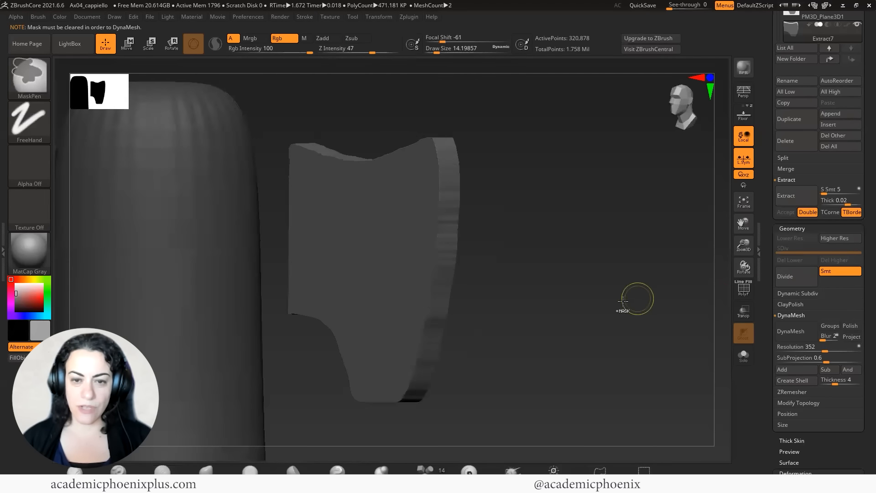
{"action": "key", "text": "shift"}
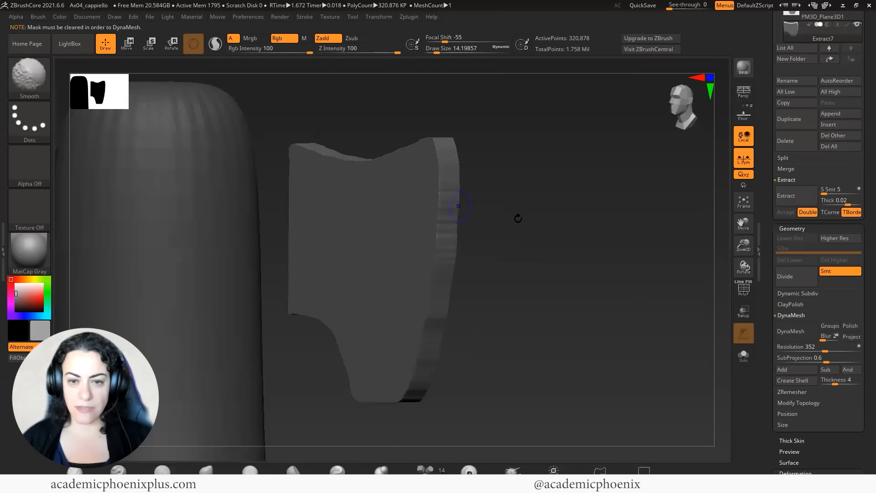
{"action": "left_click_drag", "start_coordinate": [546, 188], "coordinate": [462, 209]}
{"action": "key", "text": "shift"}
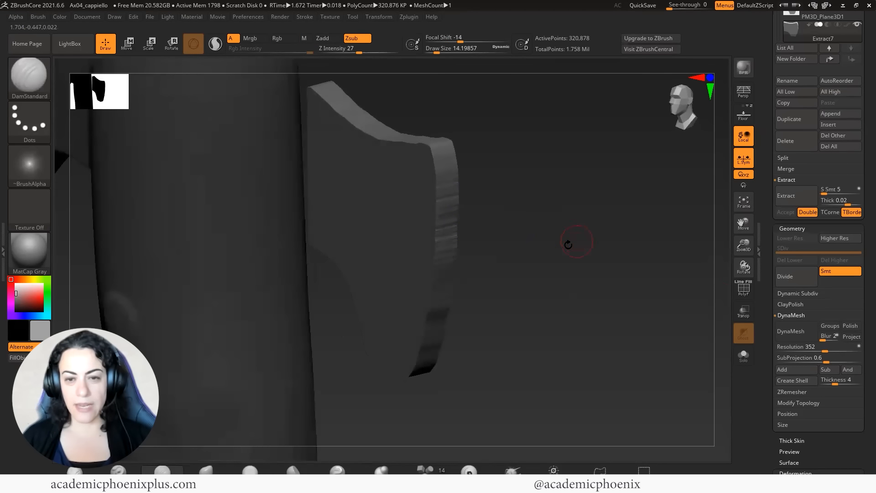
{"action": "left_click_drag", "start_coordinate": [568, 244], "coordinate": [492, 217]}
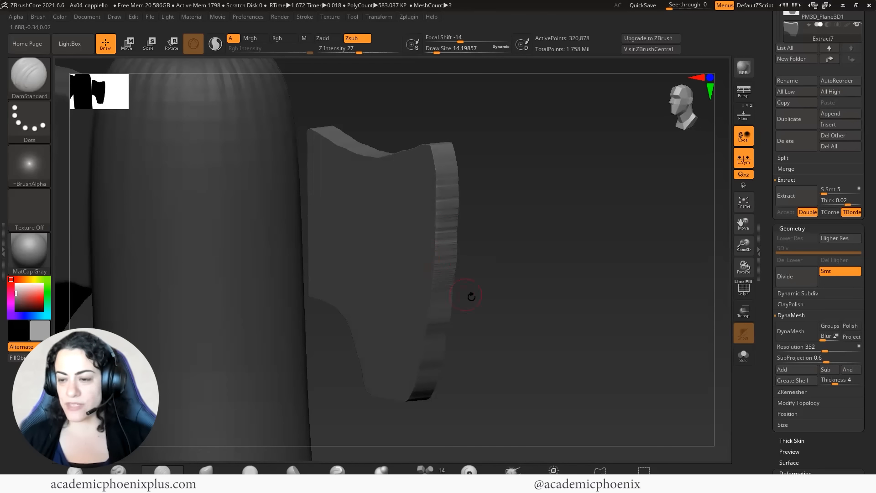
{"action": "left_click", "coordinate": [798, 332]}
- Smooth the small blade's outer cutting edge and its upper outer corner
{"action": "left_click_drag", "start_coordinate": [511, 249], "coordinate": [552, 271], "text": "alt"}
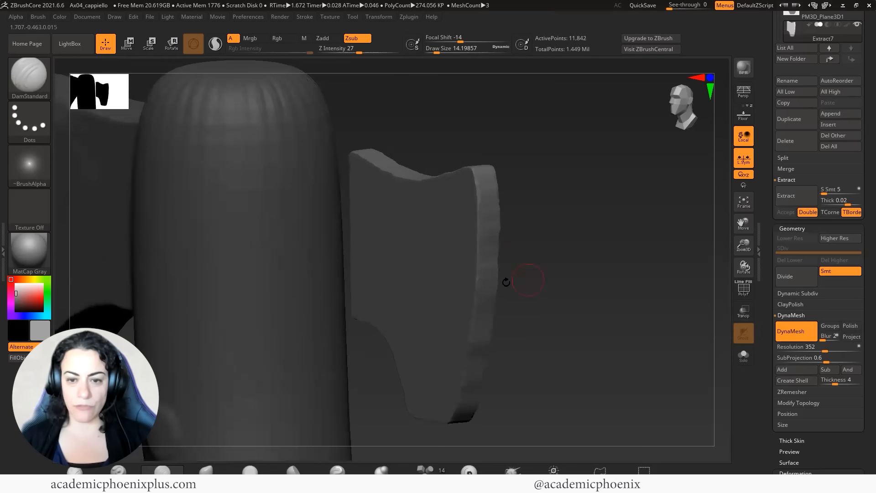
{"action": "left_click_drag", "start_coordinate": [501, 284], "coordinate": [496, 268], "text": "shift"}
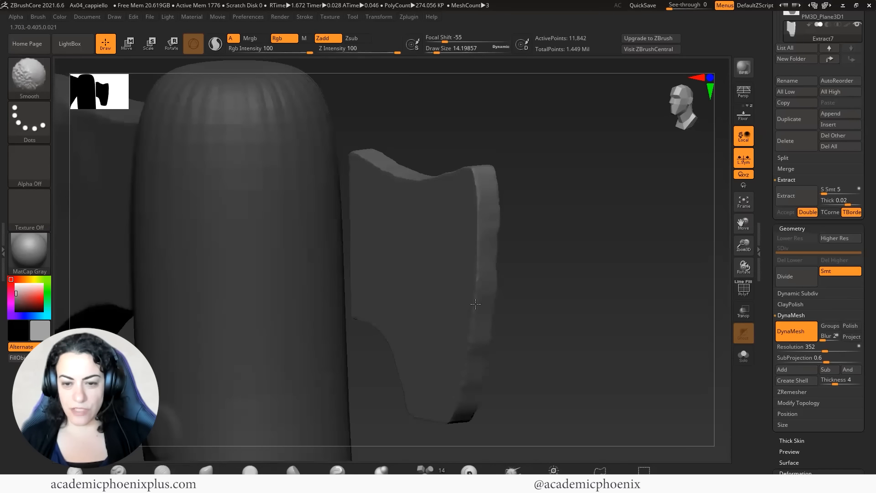
{"action": "left_click_drag", "start_coordinate": [571, 173], "coordinate": [428, 145]}
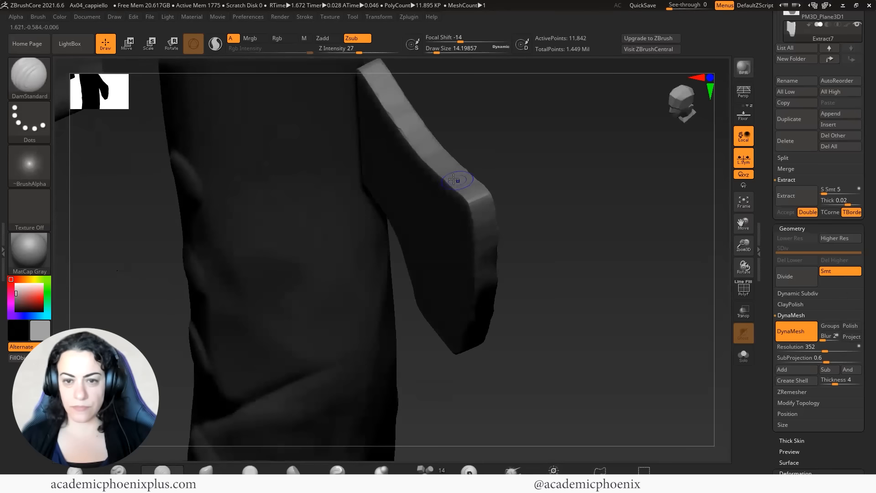
{"action": "left_click_drag", "start_coordinate": [592, 242], "coordinate": [639, 220]}
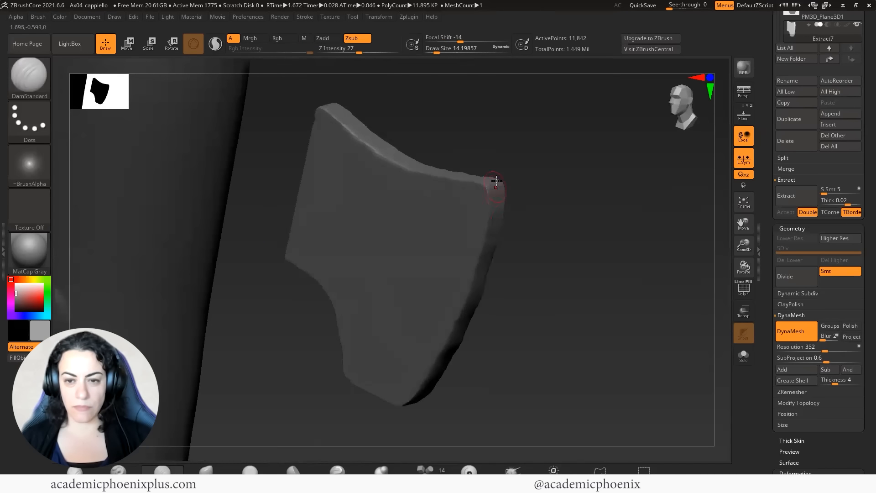
{"action": "left_click_drag", "start_coordinate": [495, 187], "coordinate": [488, 181], "text": "shift"}
- Examine the small blade's shape and thickness beside the axe shaft from several angles
{"action": "left_click_drag", "start_coordinate": [567, 351], "coordinate": [553, 315]}
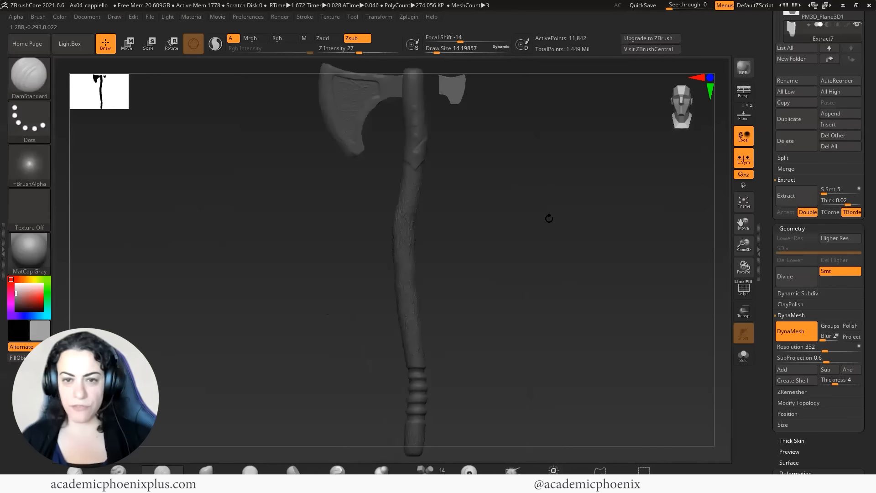
{"action": "left_click_drag", "start_coordinate": [537, 157], "coordinate": [563, 313], "text": "alt"}
{"action": "mouse_move", "coordinate": [576, 224]}
{"action": "left_mouse_down", "text": "alt"}
{"action": "mouse_move", "coordinate": [563, 407]}
{"action": "mouse_move", "coordinate": [612, 309]}
{"action": "mouse_move", "coordinate": [676, 276]}
{"action": "mouse_move", "coordinate": [682, 320]}
{"action": "mouse_move", "coordinate": [731, 302]}
{"action": "mouse_move", "coordinate": [710, 278]}
{"action": "mouse_move", "coordinate": [721, 272]}
{"action": "left_mouse_up", "text": "alt"}
{"action": "left_click_drag", "start_coordinate": [417, 140], "coordinate": [419, 169], "text": "shift"}
{"action": "key", "text": "r"}
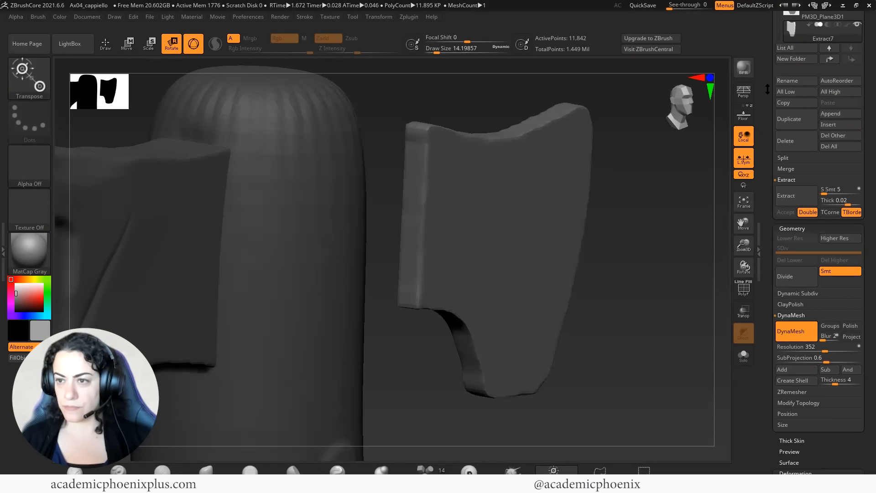
{"action": "scroll", "coordinate": [804, 65], "scroll_direction": "up", "scroll_amount": 2}
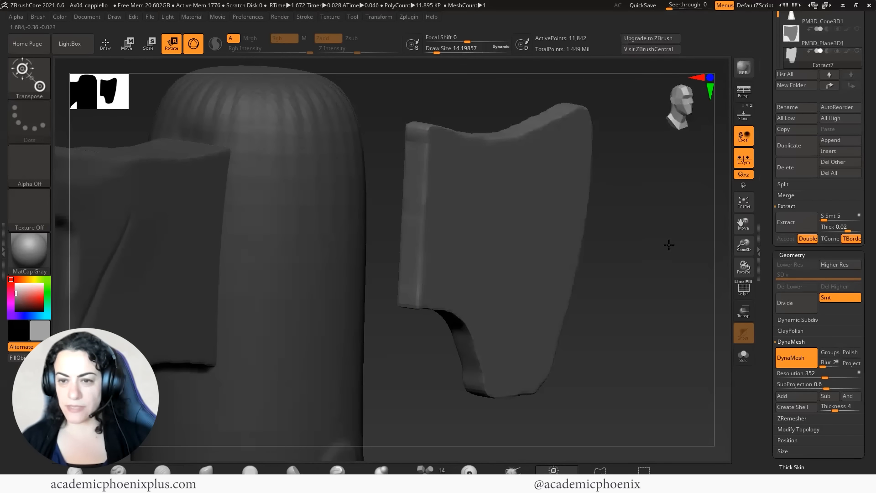
{"action": "left_click_drag", "start_coordinate": [669, 245], "coordinate": [550, 263]}
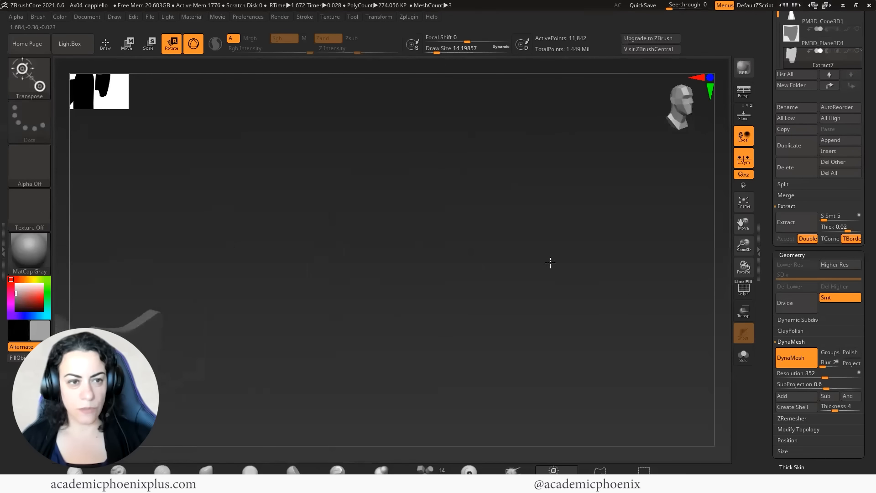
{"action": "left_click_drag", "start_coordinate": [509, 297], "coordinate": [527, 329]}
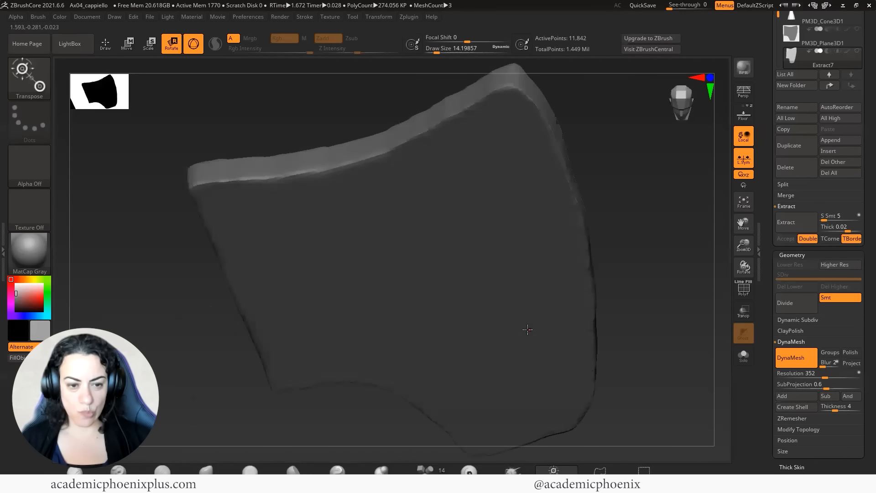
{"action": "left_click_drag", "start_coordinate": [662, 322], "coordinate": [618, 273], "text": "alt"}
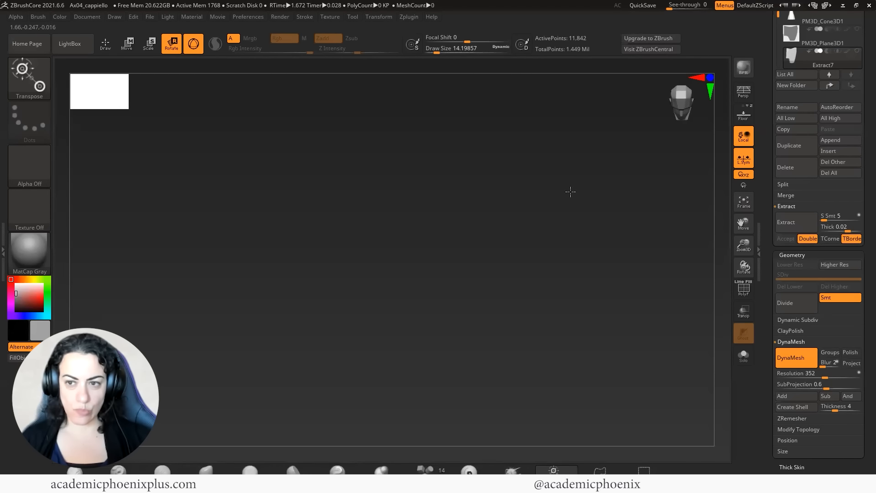
- Return to a straight front view framed on the axe head and the small rear blade
{"action": "left_click", "coordinate": [681, 99]}
{"action": "left_click", "coordinate": [710, 89]}
{"action": "left_click", "coordinate": [709, 78]}
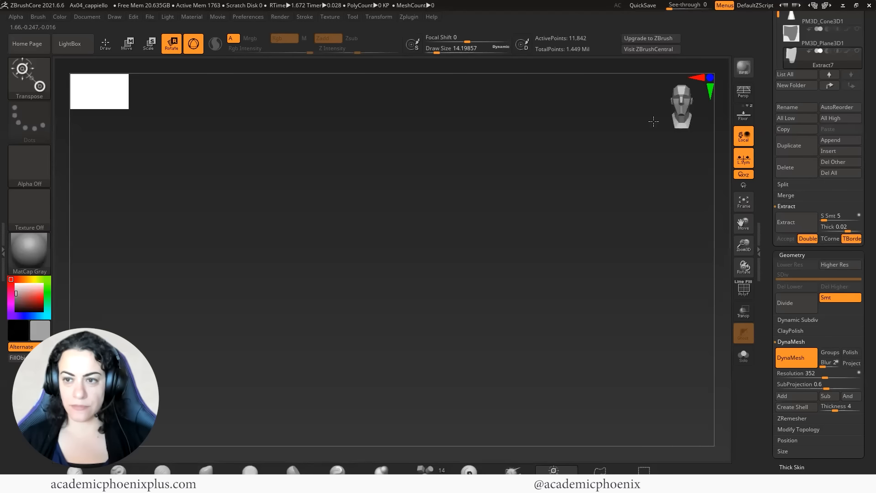
{"action": "key", "text": "f"}
{"action": "mouse_move", "coordinate": [497, 177]}
{"action": "left_mouse_down"}
{"action": "mouse_move", "coordinate": [532, 177]}
{"action": "mouse_move", "coordinate": [505, 180]}
{"action": "left_mouse_up"}
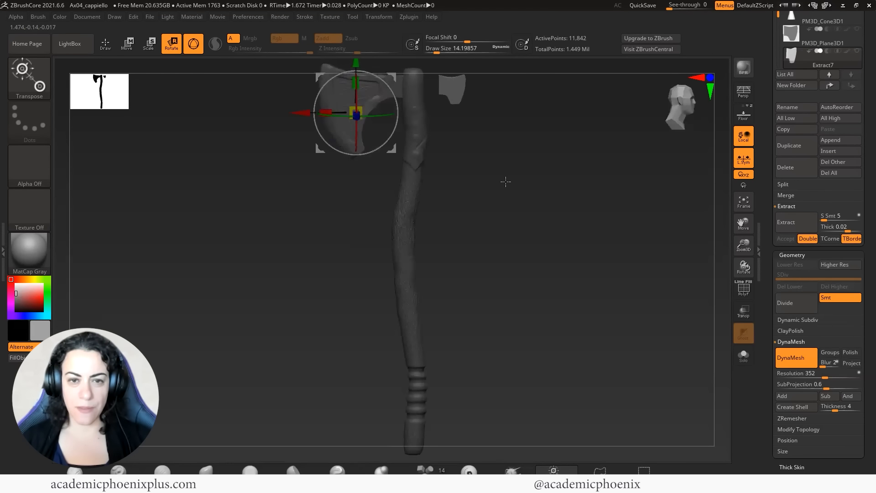
{"action": "left_click_drag", "start_coordinate": [551, 160], "coordinate": [487, 308], "text": "alt"}
{"action": "left_click_drag", "start_coordinate": [507, 211], "coordinate": [568, 330], "text": "alt"}
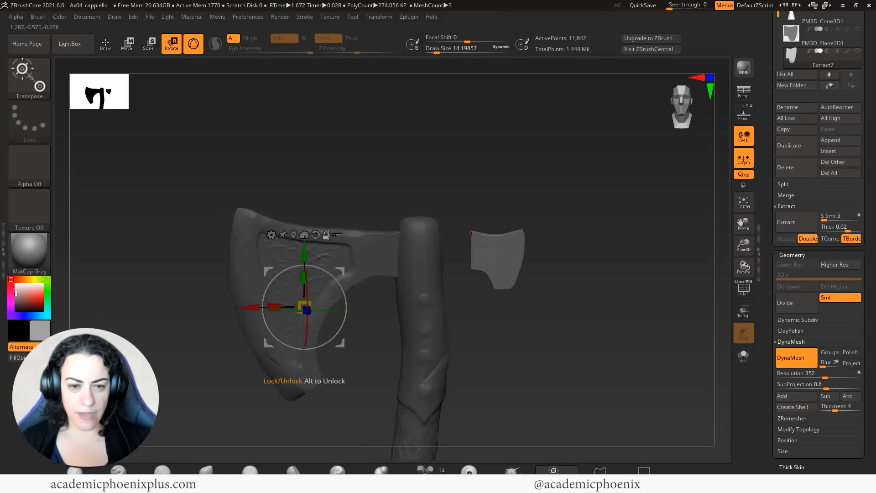
- Turn off local symmetry, frame the view on the small rear blade, and return to Draw mode
{"action": "left_click", "coordinate": [379, 16]}
{"action": "left_click", "coordinate": [455, 134]}
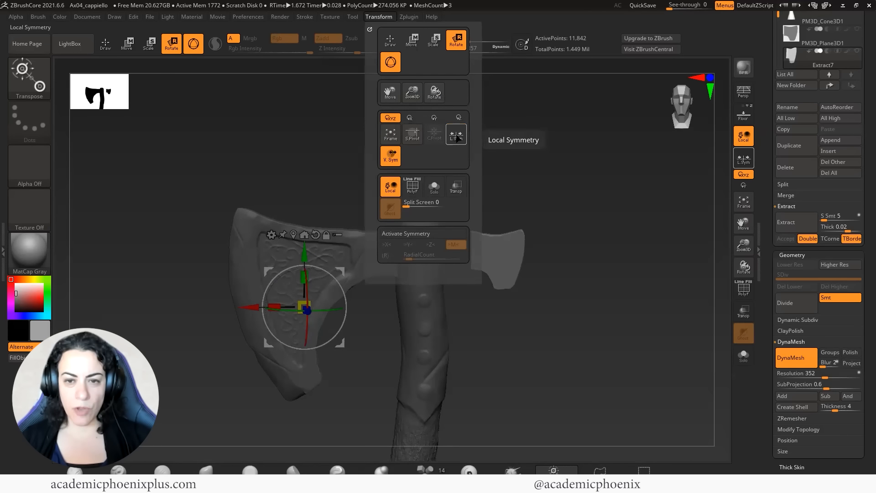
{"action": "left_click", "coordinate": [390, 137]}
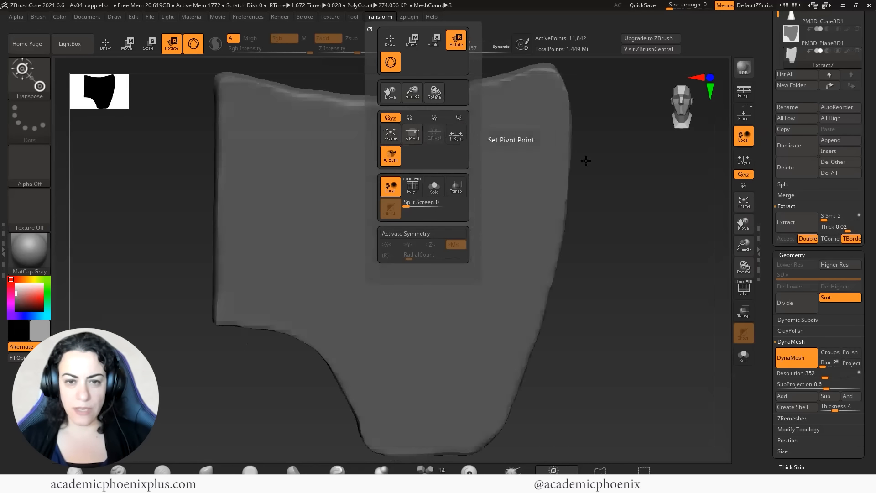
{"action": "left_click", "coordinate": [108, 43]}
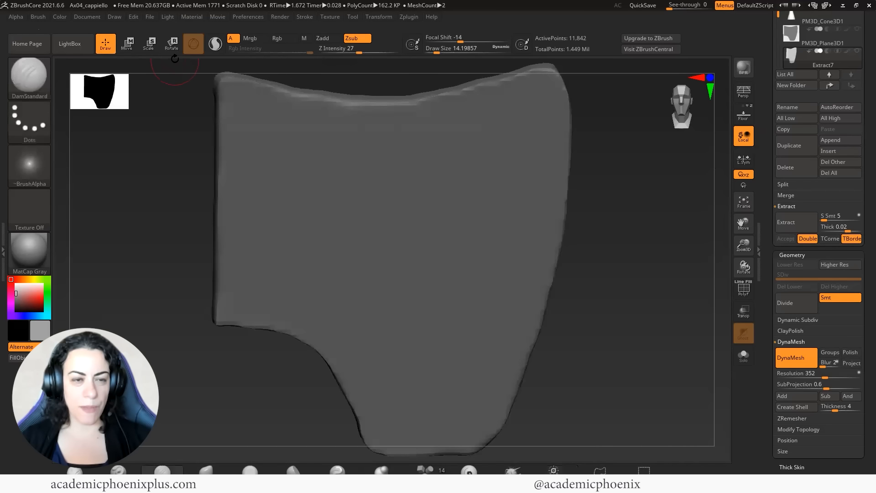
- Switch to the transform gizmo and center it on the small rear blade
{"action": "left_click", "coordinate": [172, 44]}
{"action": "key", "text": "ctrl+n"}
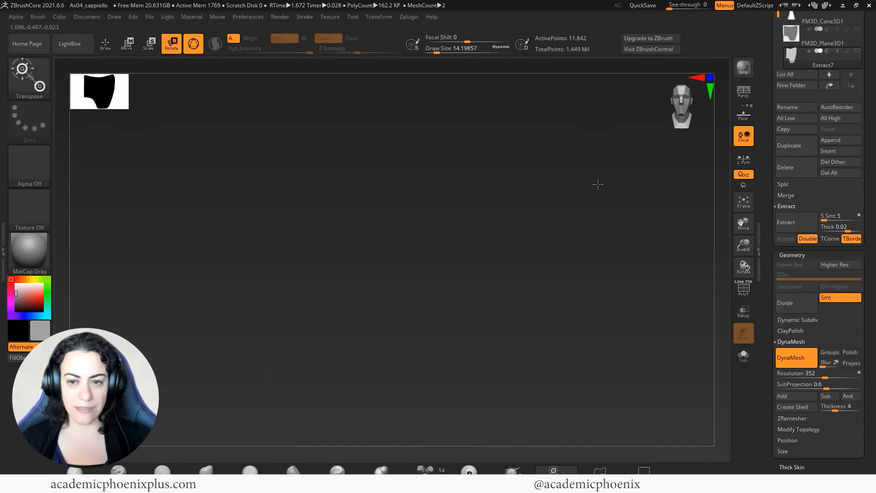
{"action": "left_click_drag", "start_coordinate": [451, 245], "coordinate": [662, 207], "text": "alt"}
{"action": "left_click_drag", "start_coordinate": [506, 254], "coordinate": [633, 175], "text": "alt"}
{"action": "left_click_drag", "start_coordinate": [626, 256], "coordinate": [499, 223], "text": "alt"}
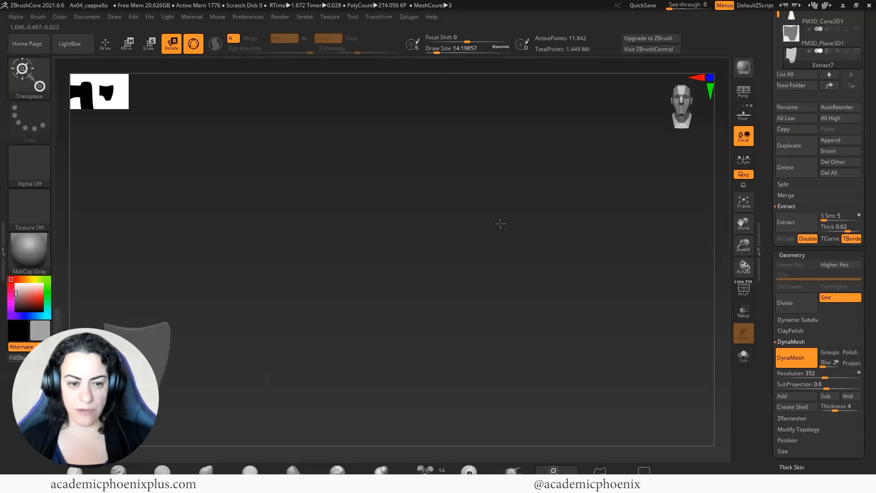
{"action": "left_click_drag", "start_coordinate": [427, 246], "coordinate": [721, 195], "text": "alt"}
{"action": "left_click_drag", "start_coordinate": [528, 224], "coordinate": [536, 185], "text": "alt"}
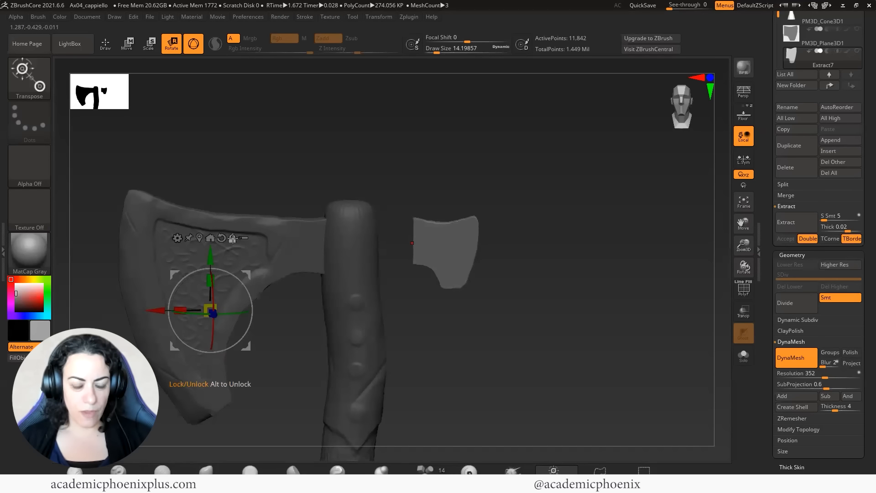
{"action": "left_click", "coordinate": [199, 238]}
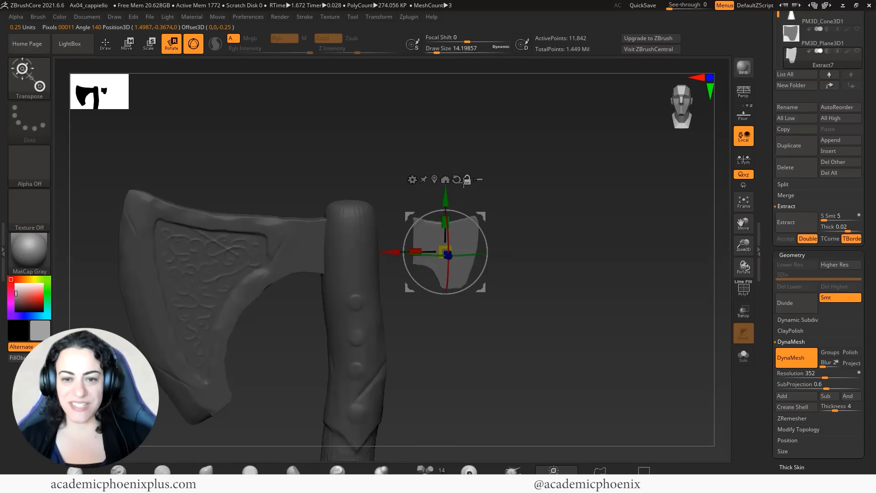
- Show the hidden spike, skulls and riveted block, and align the small blade along X against the block's side
{"action": "left_click_drag", "start_coordinate": [552, 240], "coordinate": [345, 294]}
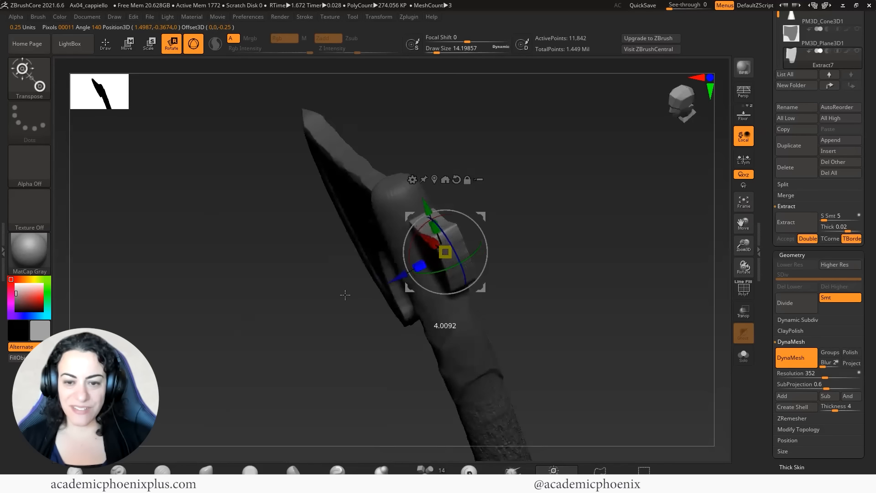
{"action": "left_click_drag", "start_coordinate": [602, 172], "coordinate": [567, 205]}
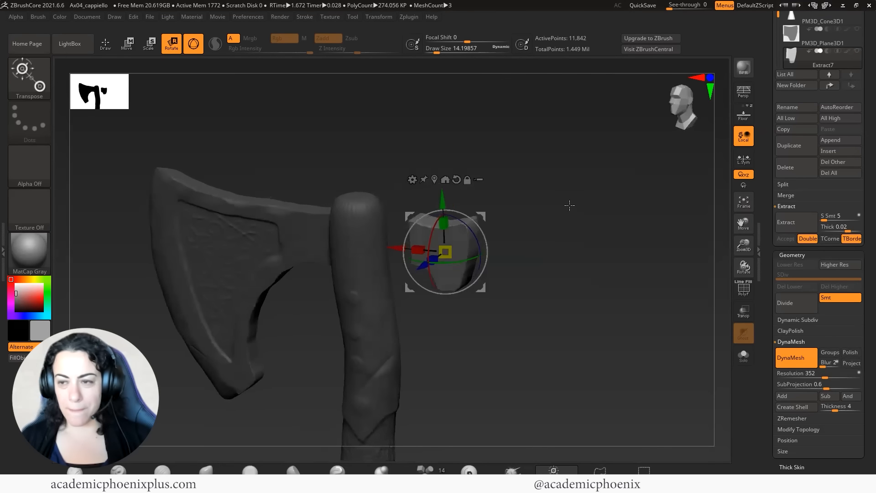
{"action": "left_click_drag", "start_coordinate": [769, 164], "coordinate": [761, 251]}
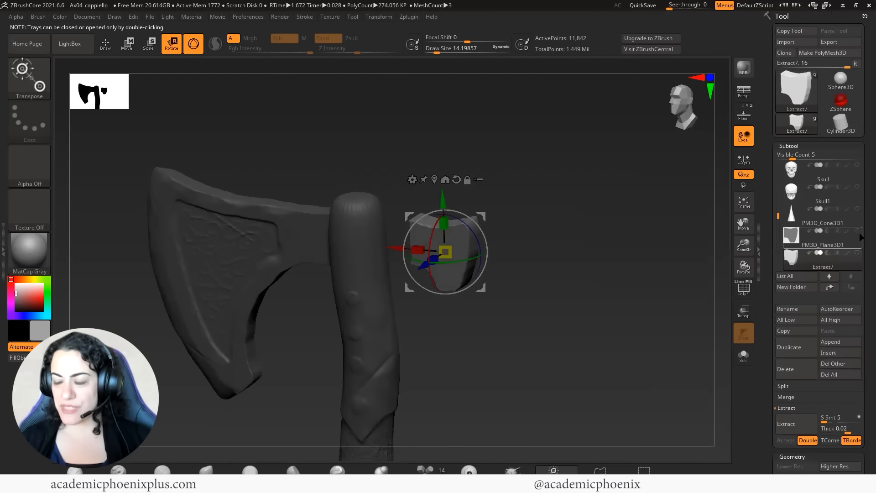
{"action": "left_click", "coordinate": [856, 208]}
{"action": "left_click", "coordinate": [856, 187]}
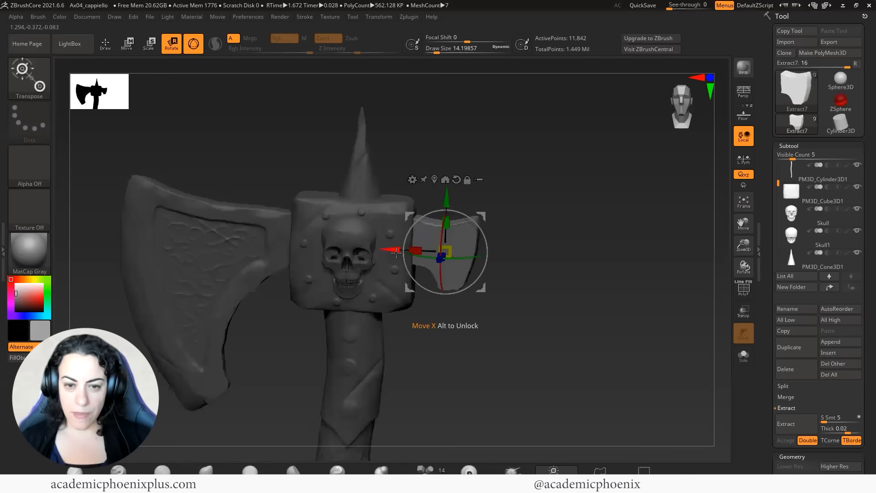
{"action": "left_click_drag", "start_coordinate": [396, 248], "coordinate": [396, 248]}
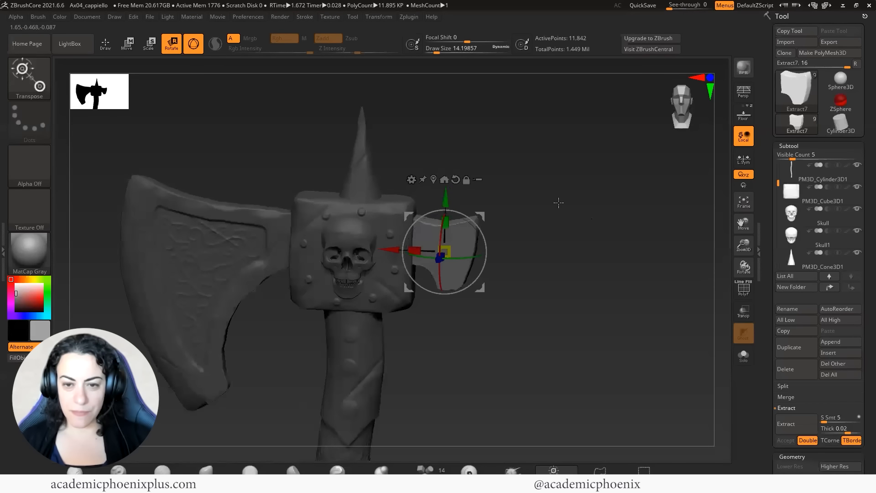
- Return to Draw mode, set the draw size to about 62, and open the Transform options
{"action": "key", "text": "q"}
{"action": "mouse_move", "coordinate": [585, 206]}
{"action": "left_mouse_down"}
{"action": "mouse_move", "coordinate": [577, 229]}
{"action": "mouse_move", "coordinate": [596, 238]}
{"action": "mouse_move", "coordinate": [538, 264]}
{"action": "mouse_move", "coordinate": [553, 297]}
{"action": "left_mouse_up"}
{"action": "left_click_drag", "start_coordinate": [565, 248], "coordinate": [564, 244], "text": "shift"}
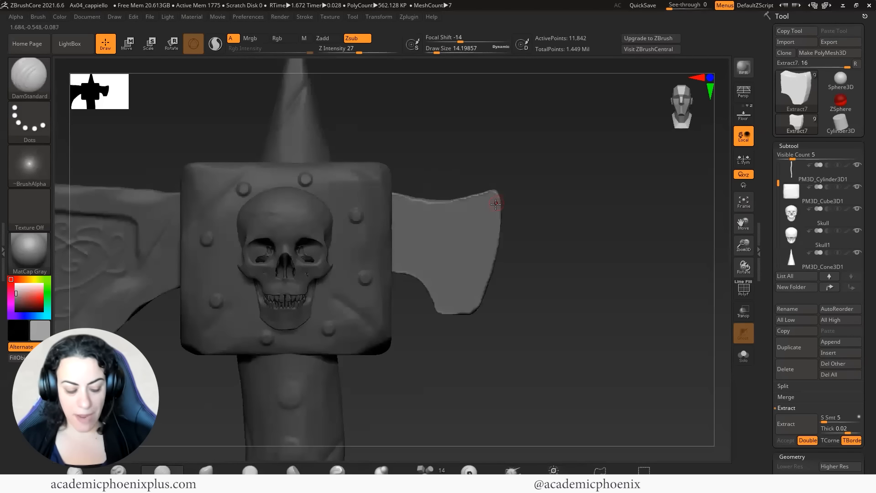
{"action": "key", "text": "space"}
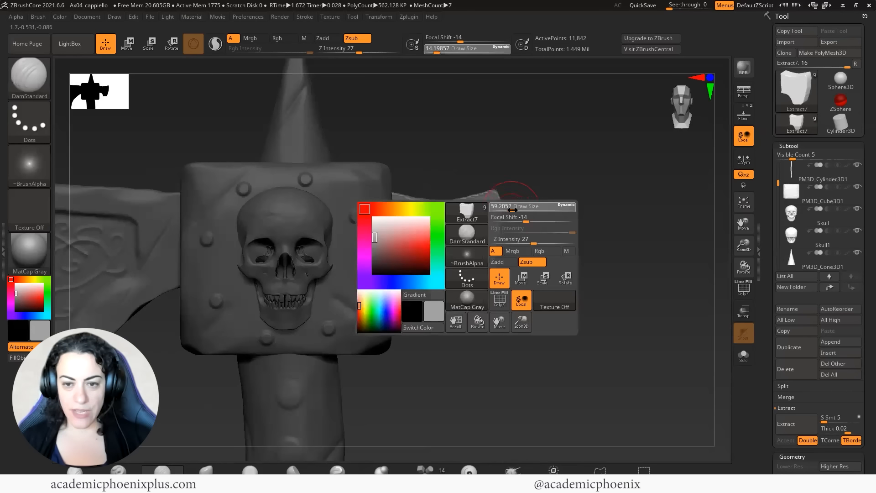
{"action": "mouse_move", "coordinate": [513, 210]}
{"action": "left_mouse_down"}
{"action": "mouse_move", "coordinate": [496, 208]}
{"action": "mouse_move", "coordinate": [491, 249]}
{"action": "left_mouse_up"}
{"action": "key", "text": "space"}
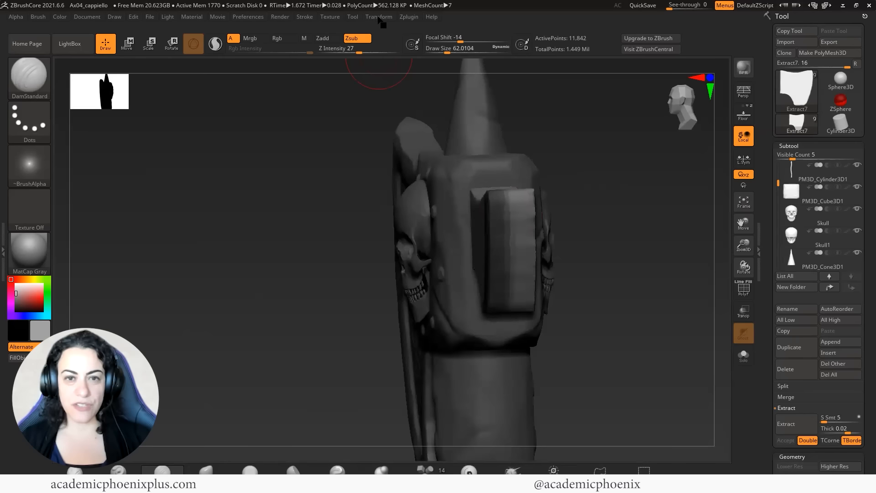
{"action": "left_click", "coordinate": [379, 17]}
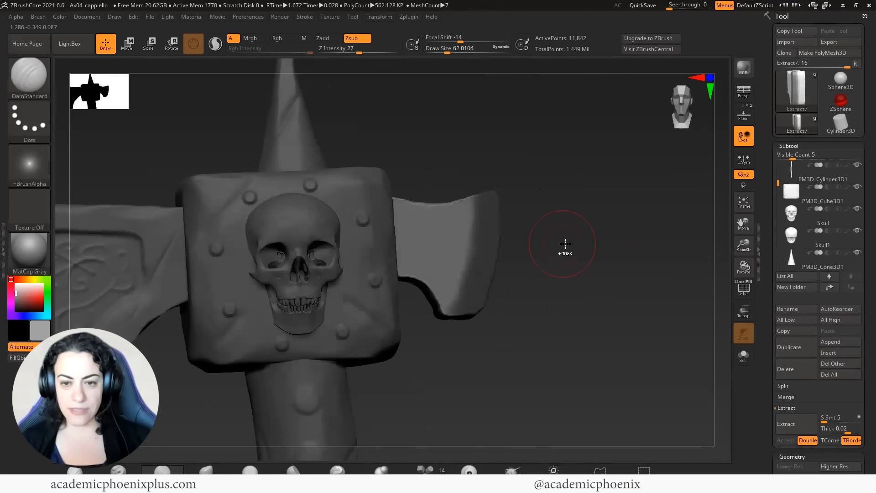
- Mask the small blade's outer cutting edge along both faces and the rim between them
{"action": "key", "text": "ctrl"}
{"action": "left_click_drag", "start_coordinate": [475, 315], "coordinate": [483, 326], "text": "ctrl"}
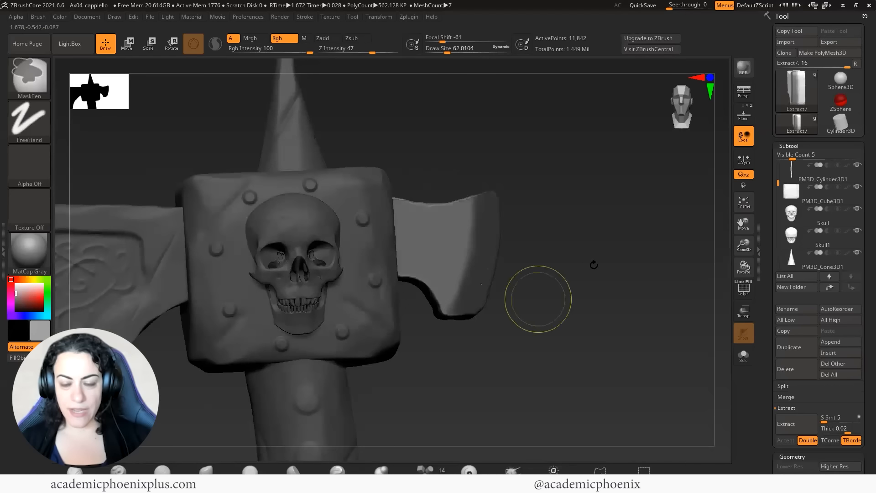
{"action": "mouse_move", "coordinate": [592, 263]}
{"action": "left_mouse_down"}
{"action": "mouse_move", "coordinate": [539, 283]}
{"action": "mouse_move", "coordinate": [531, 271]}
{"action": "left_mouse_up"}
{"action": "left_click_drag", "start_coordinate": [520, 218], "coordinate": [520, 297], "text": "ctrl"}
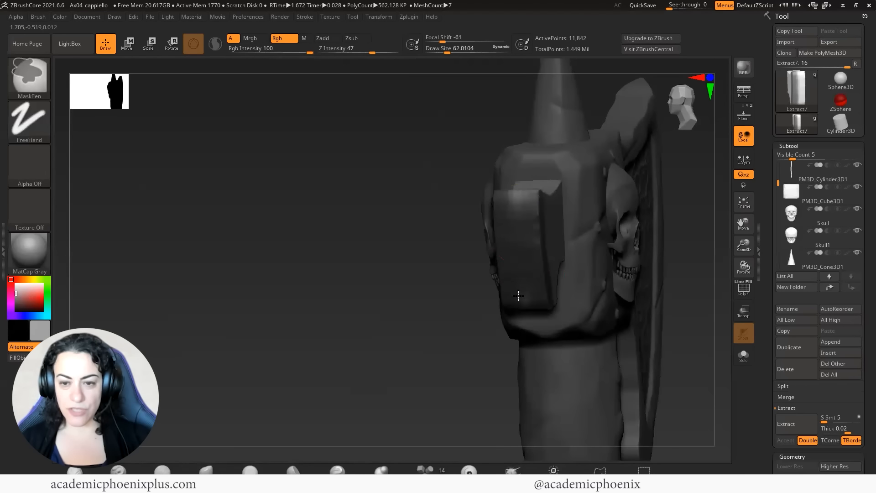
{"action": "mouse_move", "coordinate": [443, 293]}
{"action": "left_mouse_down"}
{"action": "mouse_move", "coordinate": [399, 299]}
{"action": "mouse_move", "coordinate": [367, 319]}
{"action": "left_mouse_up"}
{"action": "mouse_move", "coordinate": [521, 195]}
{"action": "left_mouse_down", "text": "ctrl"}
{"action": "mouse_move", "coordinate": [505, 194]}
{"action": "mouse_move", "coordinate": [524, 194]}
{"action": "left_mouse_up", "text": "ctrl"}
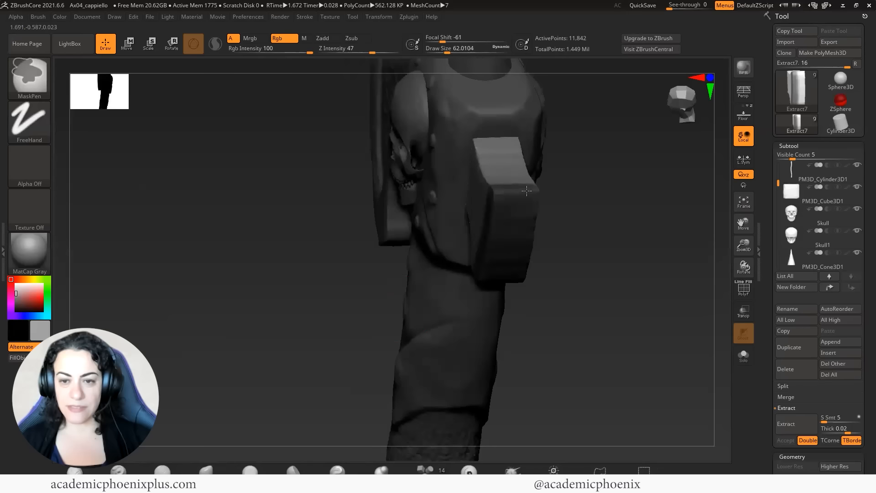
{"action": "left_click_drag", "start_coordinate": [639, 219], "coordinate": [572, 247]}
{"action": "left_click_drag", "start_coordinate": [538, 208], "coordinate": [591, 259], "text": "ctrl"}
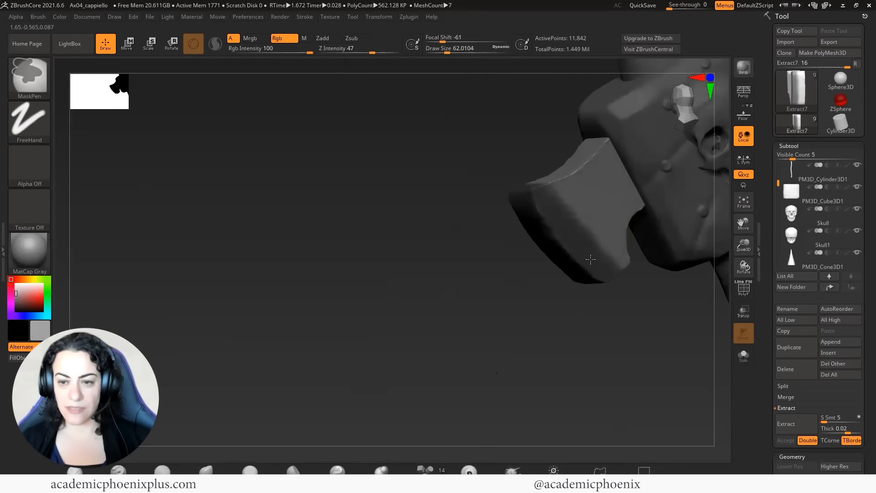
{"action": "mouse_move", "coordinate": [481, 325]}
{"action": "left_mouse_down"}
{"action": "mouse_move", "coordinate": [557, 303]}
{"action": "mouse_move", "coordinate": [484, 280]}
{"action": "mouse_move", "coordinate": [467, 289]}
{"action": "left_mouse_up"}
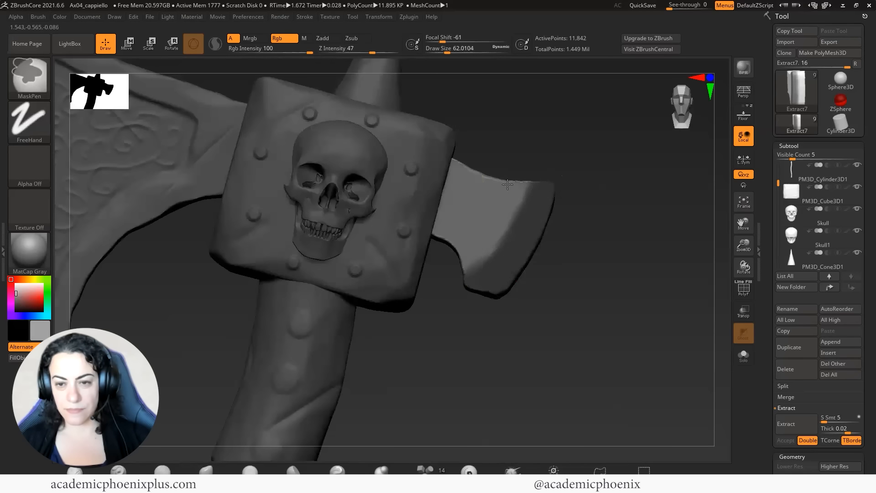
- Refine the inner border of the small blade's edge mask by adding and erasing mask at a draw size of about 44
{"action": "mouse_move", "coordinate": [510, 173]}
{"action": "left_mouse_down", "text": "ctrl"}
{"action": "mouse_move", "coordinate": [481, 236]}
{"action": "mouse_move", "coordinate": [451, 262]}
{"action": "left_mouse_up", "text": "ctrl"}
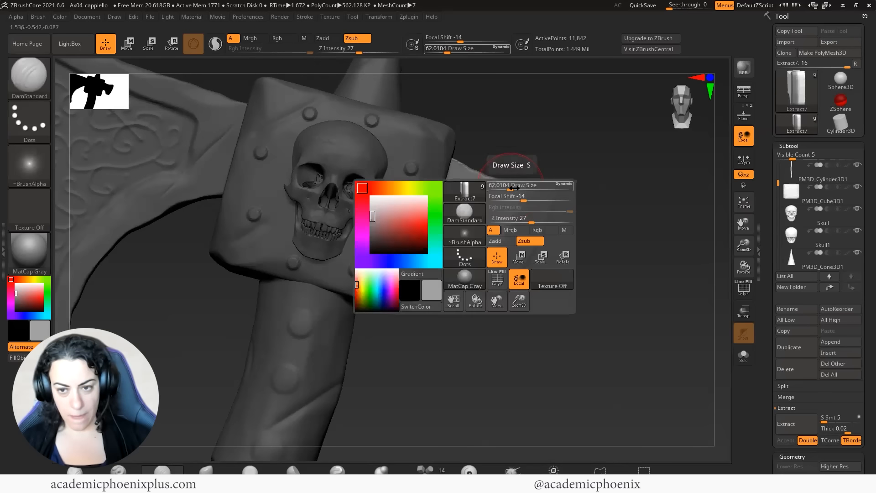
{"action": "key", "text": "space"}
{"action": "left_click_drag", "start_coordinate": [516, 187], "coordinate": [506, 188]}
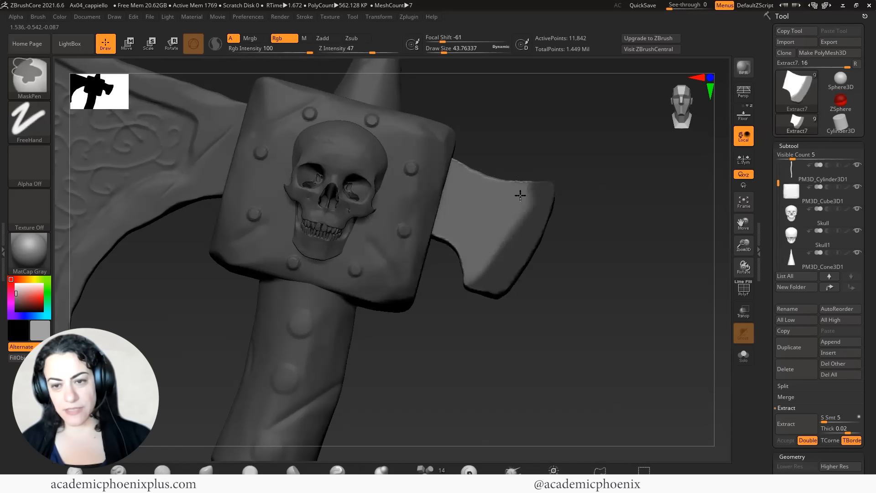
{"action": "left_click_drag", "start_coordinate": [504, 215], "coordinate": [457, 284], "text": "ctrl+alt"}
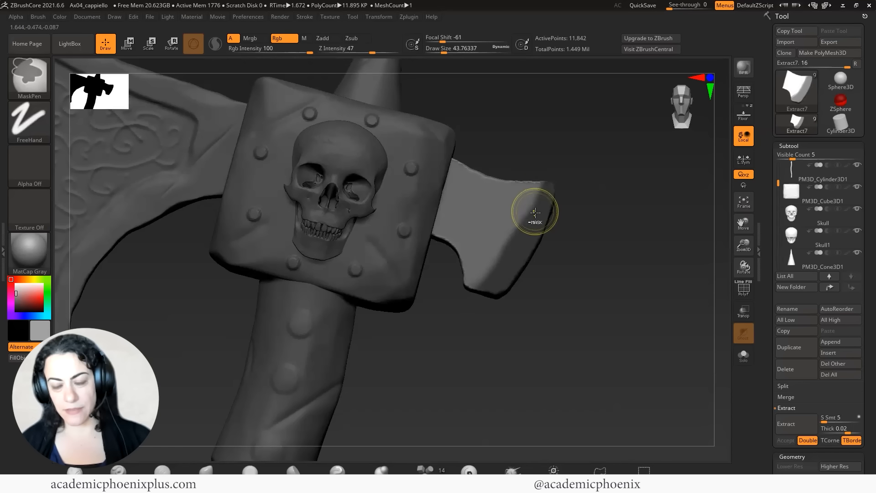
{"action": "mouse_move", "coordinate": [535, 215]}
{"action": "left_mouse_down", "text": "ctrl"}
{"action": "mouse_move", "coordinate": [549, 183]}
{"action": "mouse_move", "coordinate": [503, 283]}
{"action": "left_mouse_up", "text": "ctrl"}
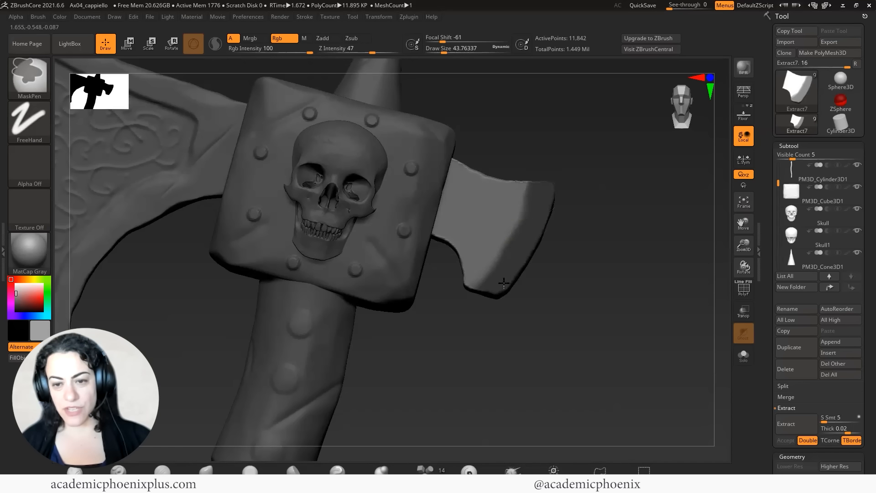
{"action": "mouse_move", "coordinate": [600, 290]}
{"action": "left_mouse_down"}
{"action": "mouse_move", "coordinate": [584, 251]}
{"action": "mouse_move", "coordinate": [616, 287]}
{"action": "mouse_move", "coordinate": [617, 275]}
{"action": "mouse_move", "coordinate": [607, 277]}
{"action": "left_mouse_up"}
{"action": "mouse_move", "coordinate": [471, 284]}
{"action": "left_mouse_down", "text": "ctrl+alt"}
{"action": "mouse_move", "coordinate": [467, 307]}
{"action": "mouse_move", "coordinate": [483, 287]}
{"action": "left_mouse_up", "text": "ctrl+alt"}
{"action": "left_click_drag", "start_coordinate": [614, 209], "coordinate": [465, 191]}
{"action": "left_click_drag", "start_coordinate": [348, 336], "coordinate": [551, 332]}
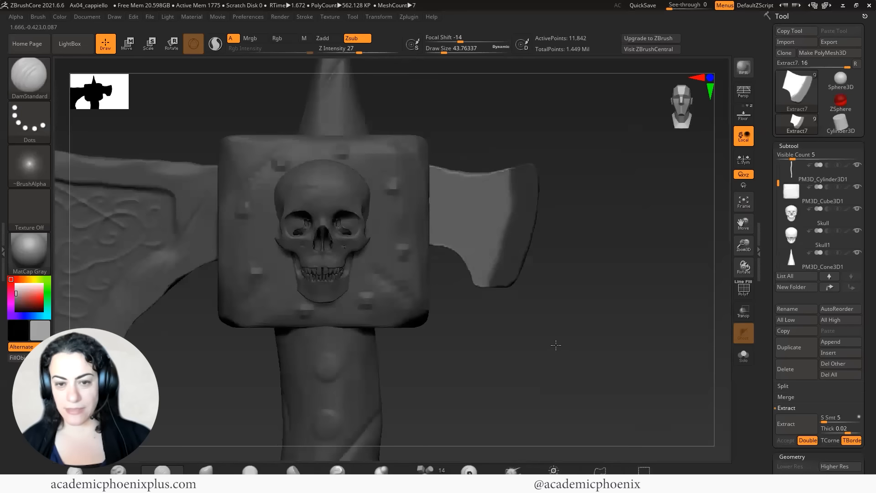
- Invert the mask and bevel the small blade's exposed cutting edge with the TrimDynamic brush
{"action": "key", "text": "ctrl"}
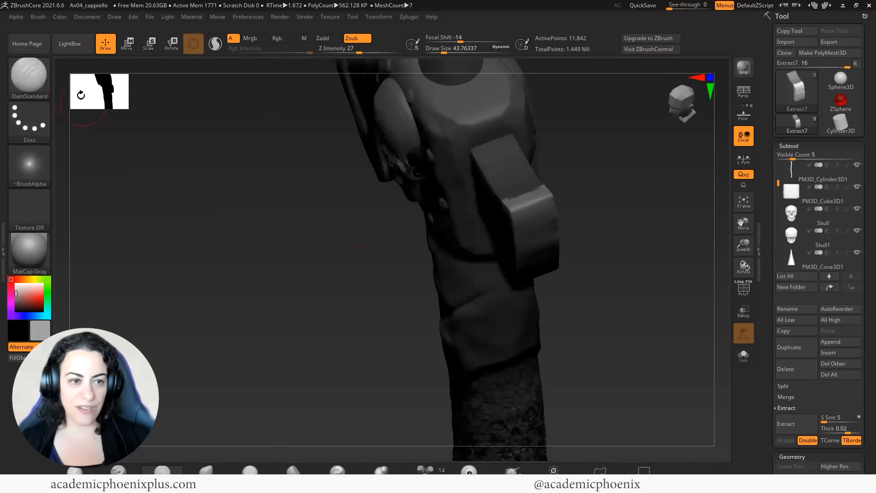
{"action": "left_click", "coordinate": [30, 75]}
{"action": "key", "text": "t"}
{"action": "key", "text": "d"}
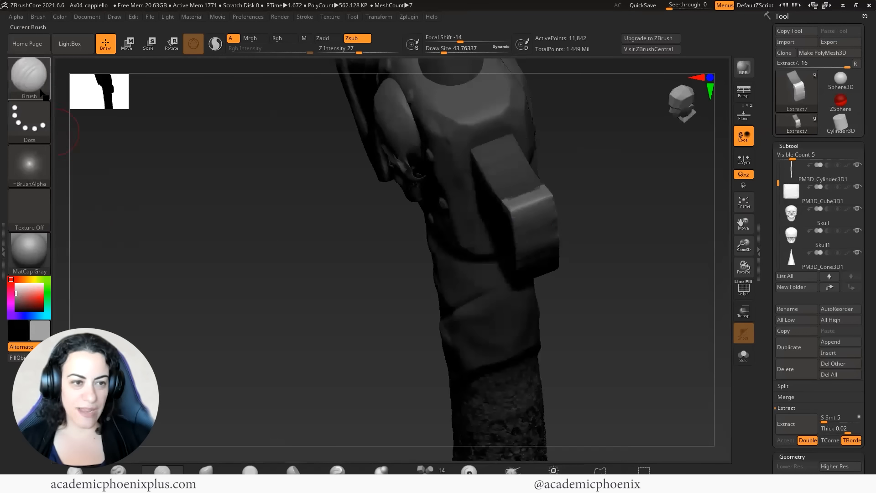
{"action": "left_click_drag", "start_coordinate": [612, 274], "coordinate": [632, 218]}
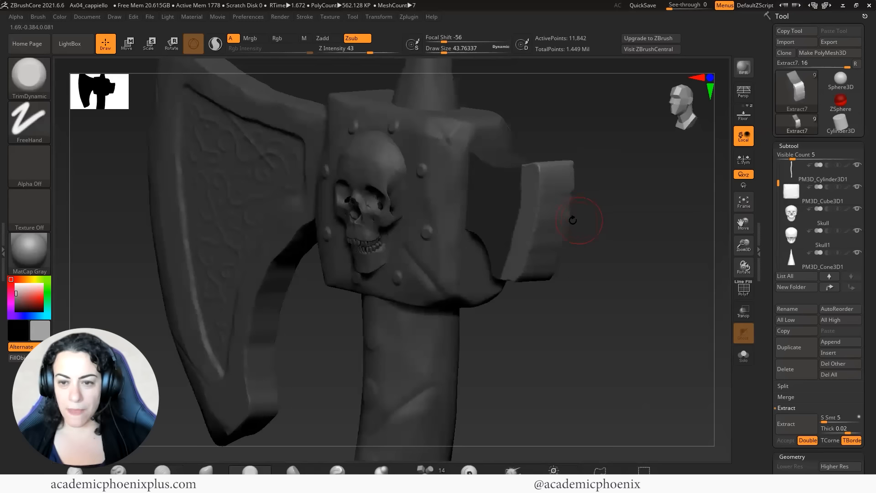
{"action": "mouse_move", "coordinate": [539, 174]}
{"action": "left_mouse_down"}
{"action": "mouse_move", "coordinate": [547, 193]}
{"action": "mouse_move", "coordinate": [545, 175]}
{"action": "left_mouse_up"}
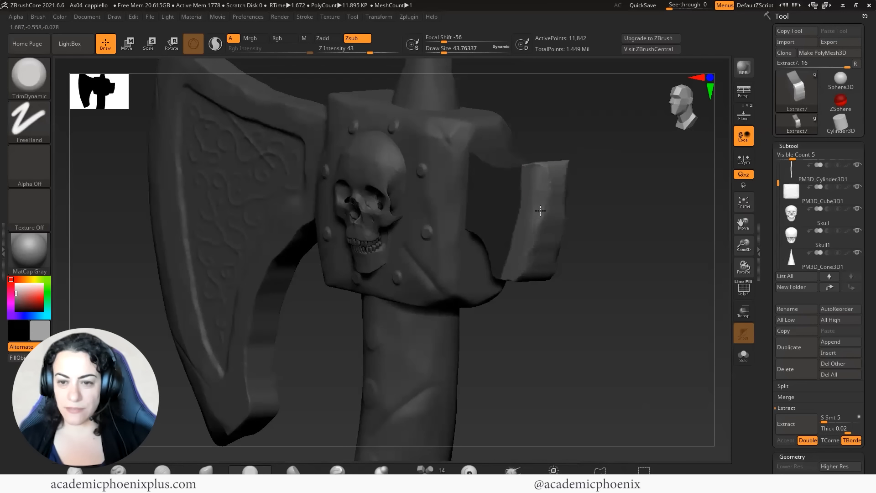
{"action": "mouse_move", "coordinate": [609, 228]}
{"action": "left_mouse_down"}
{"action": "mouse_move", "coordinate": [612, 192]}
{"action": "mouse_move", "coordinate": [583, 225]}
{"action": "mouse_move", "coordinate": [606, 237]}
{"action": "left_mouse_up"}
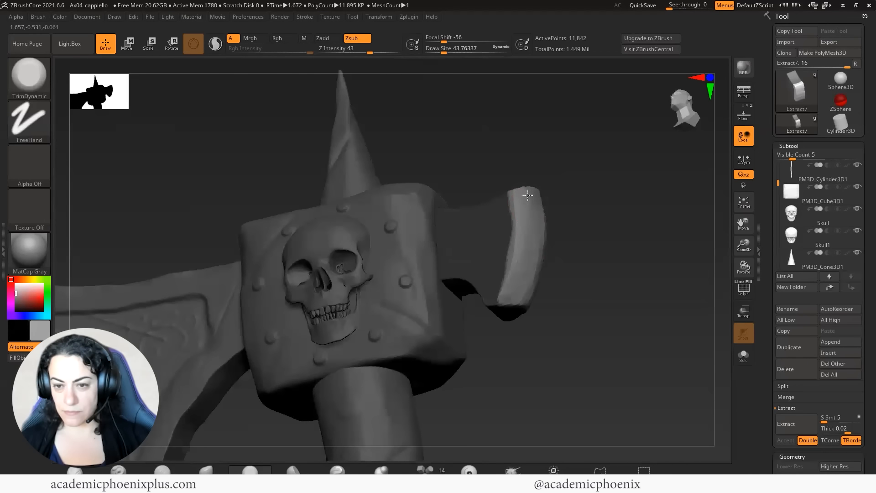
{"action": "mouse_move", "coordinate": [610, 269]}
{"action": "left_mouse_down"}
{"action": "mouse_move", "coordinate": [576, 260]}
{"action": "mouse_move", "coordinate": [599, 259]}
{"action": "left_mouse_up"}
- Flatten the bevels on both sides of the small blade's cutting edge with the hPolish brush
{"action": "left_click", "coordinate": [44, 77]}
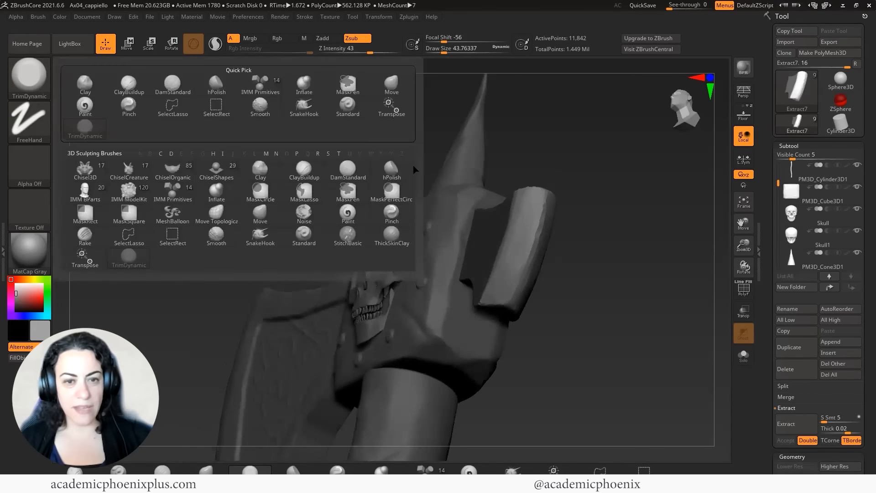
{"action": "key", "text": "b"}
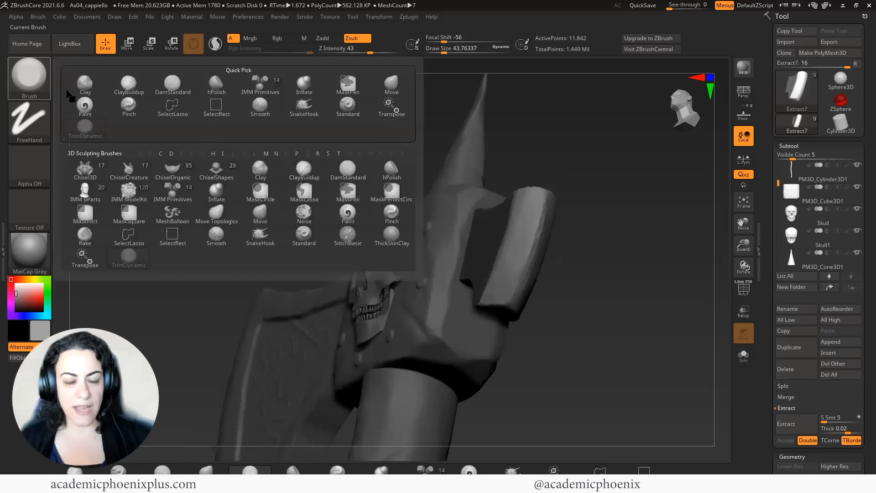
{"action": "left_click", "coordinate": [390, 171]}
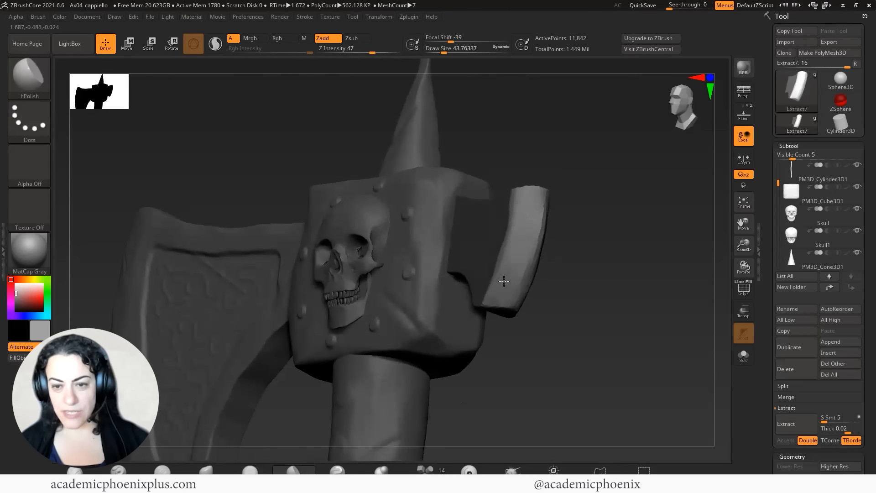
{"action": "left_click_drag", "start_coordinate": [508, 295], "coordinate": [532, 193]}
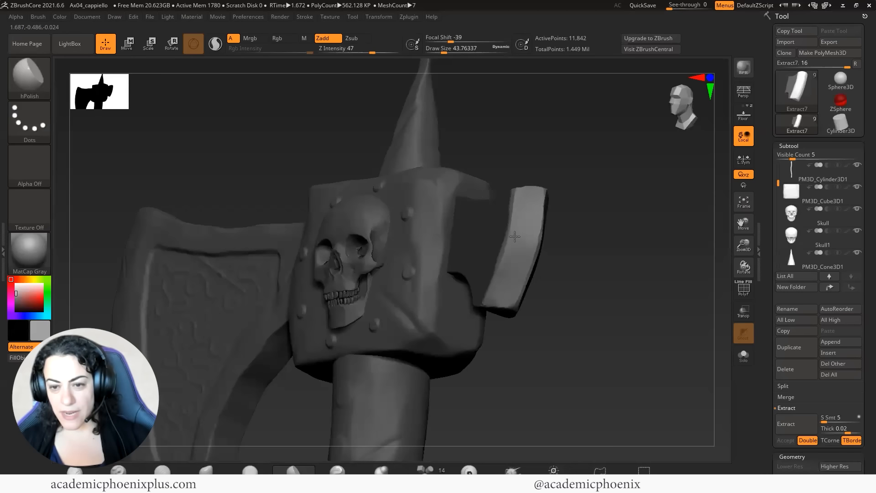
{"action": "left_click_drag", "start_coordinate": [630, 267], "coordinate": [560, 203]}
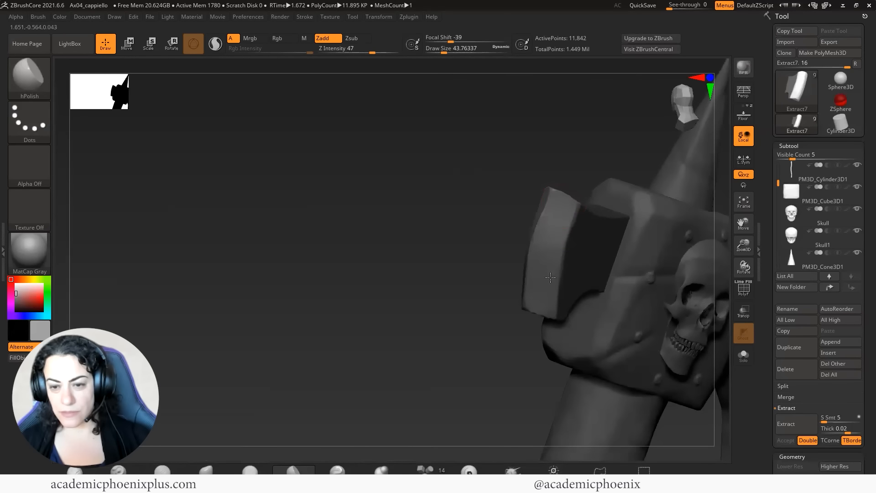
{"action": "left_click_drag", "start_coordinate": [469, 326], "coordinate": [589, 306]}
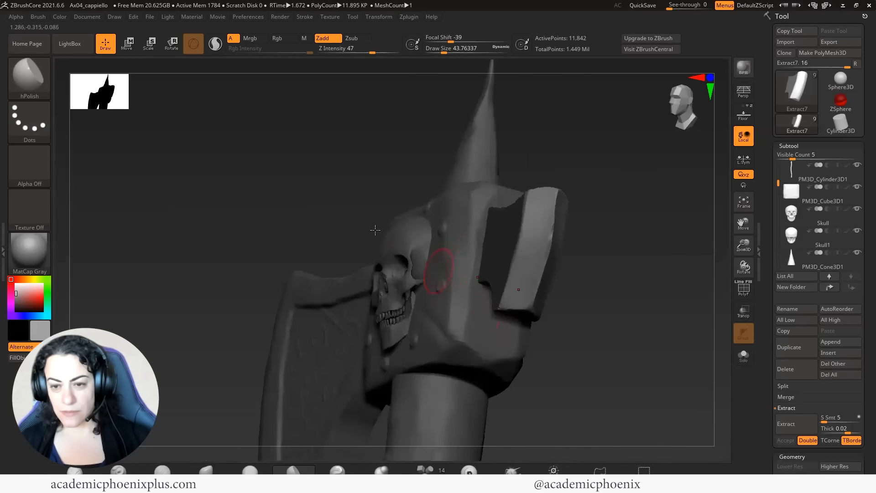
- Sharpen the center ridge of the small blade's cutting edge along its full length with the Pinch brush
{"action": "left_click", "coordinate": [32, 79]}
{"action": "left_click", "coordinate": [391, 212]}
{"action": "left_click_drag", "start_coordinate": [645, 254], "coordinate": [563, 232]}
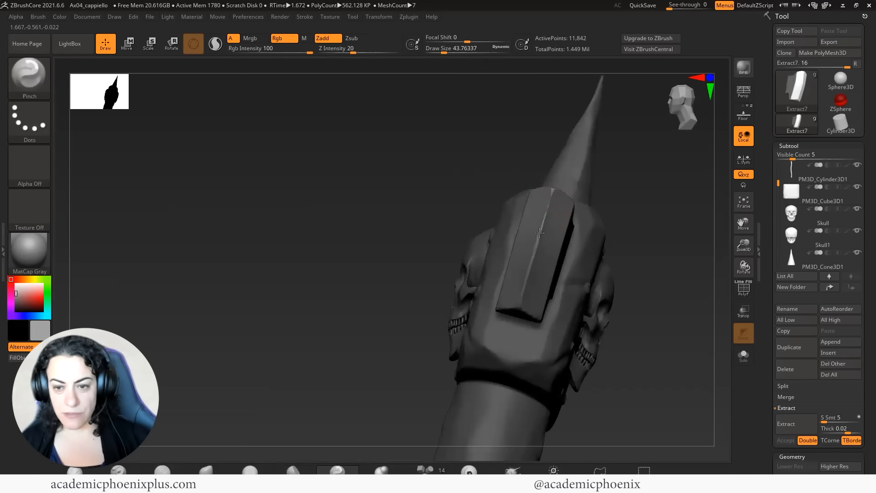
{"action": "left_click_drag", "start_coordinate": [519, 305], "coordinate": [538, 252]}
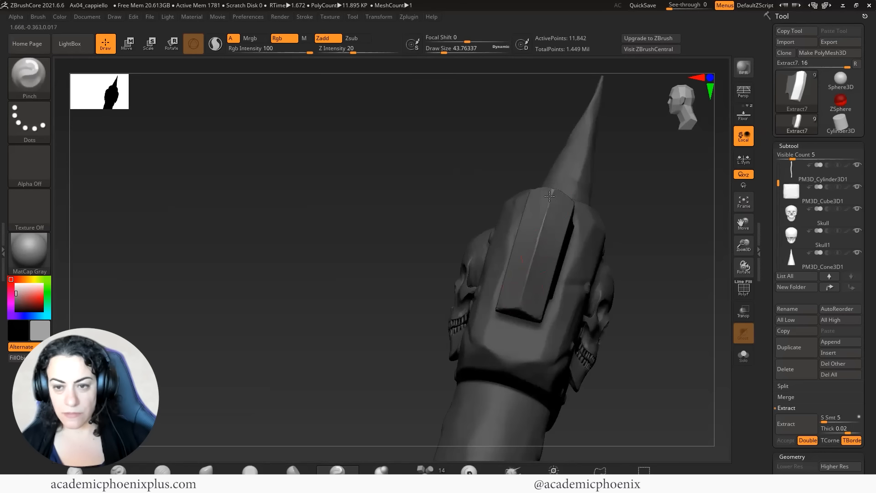
{"action": "left_click_drag", "start_coordinate": [375, 310], "coordinate": [617, 280], "text": "shift"}
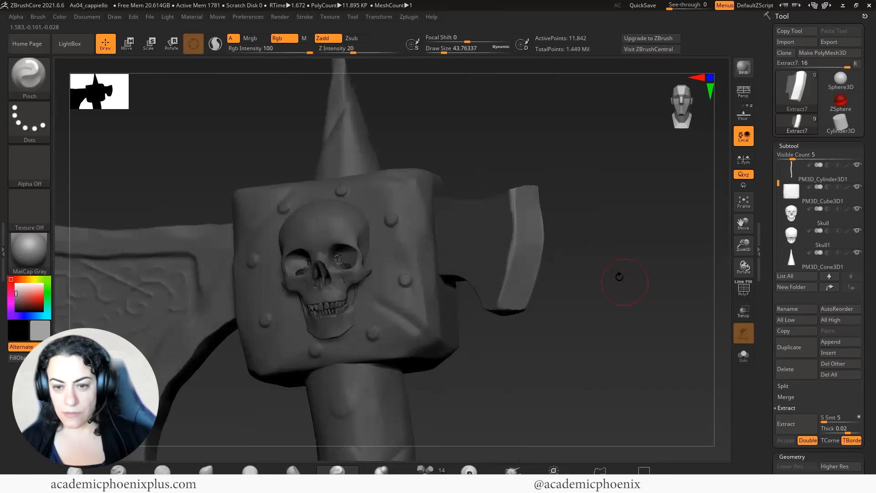
- Trim the small blade's flat face and its borders into planar facets with the TrimDynamic brush at a draw size of about 44
{"action": "left_click_drag", "start_coordinate": [637, 318], "coordinate": [688, 317]}
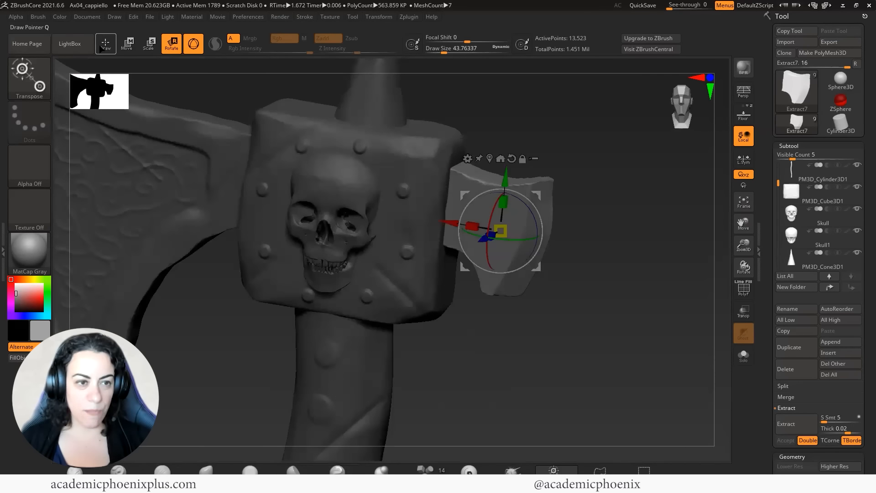
{"action": "left_click", "coordinate": [101, 48]}
{"action": "left_click", "coordinate": [37, 85]}
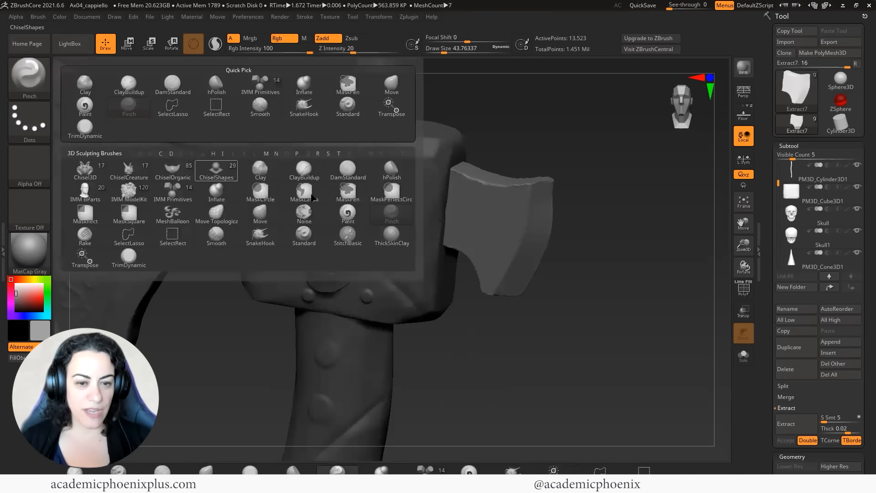
{"action": "key", "text": "t"}
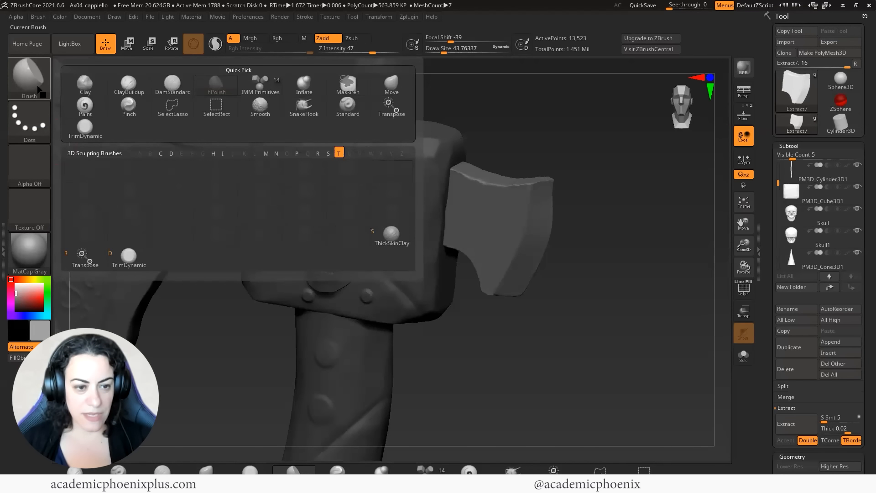
{"action": "left_click", "coordinate": [128, 256]}
{"action": "left_click_drag", "start_coordinate": [477, 181], "coordinate": [473, 243]}
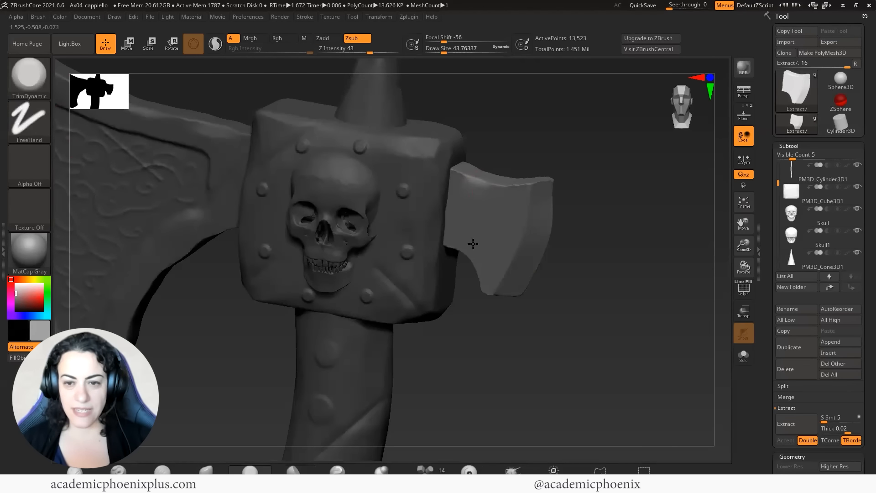
{"action": "left_click_drag", "start_coordinate": [612, 281], "coordinate": [516, 237]}
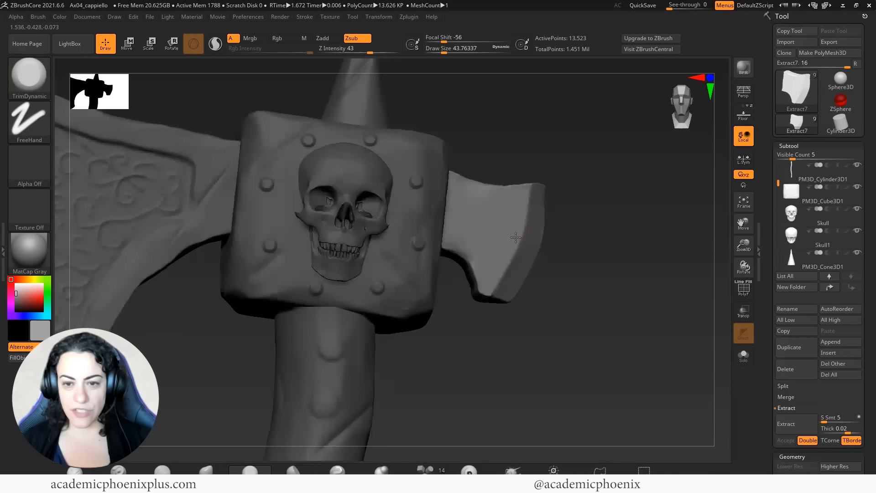
{"action": "left_click_drag", "start_coordinate": [593, 268], "coordinate": [567, 259]}
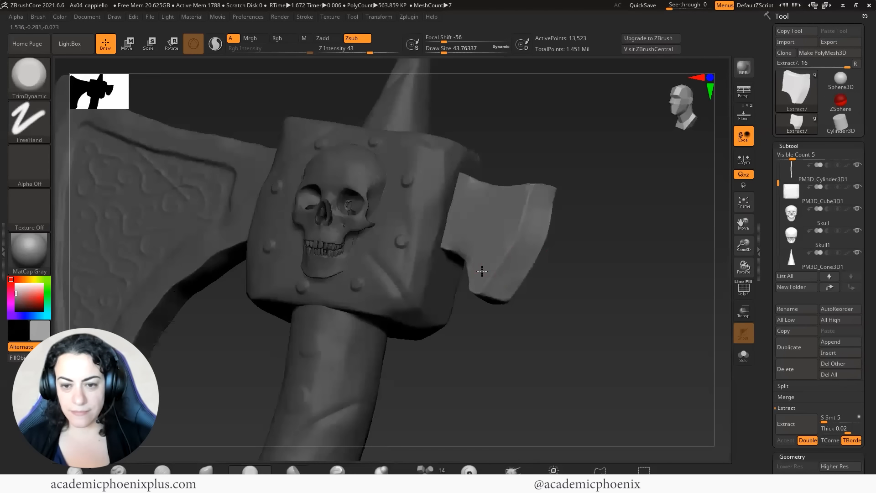
{"action": "left_click_drag", "start_coordinate": [607, 224], "coordinate": [529, 240]}
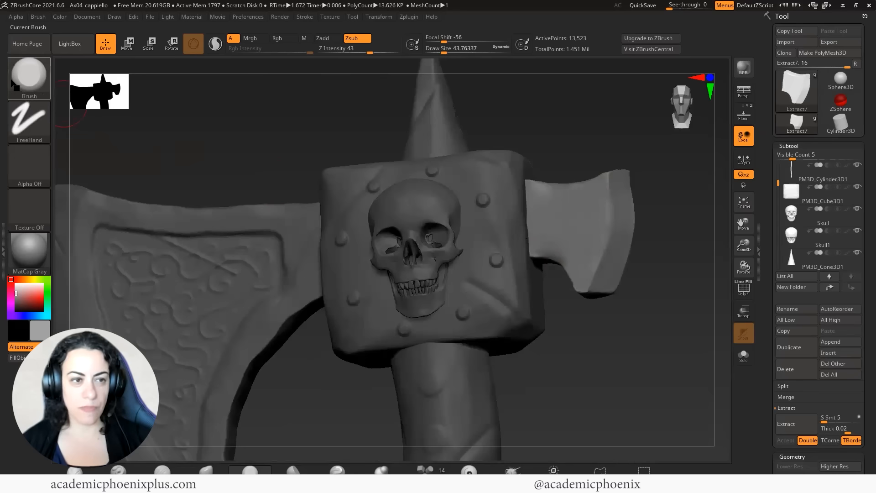
- Carve a broad diagonal gouge into the upper face of the small blade with DamStandard at a draw size of about 37
{"action": "left_click", "coordinate": [17, 81]}
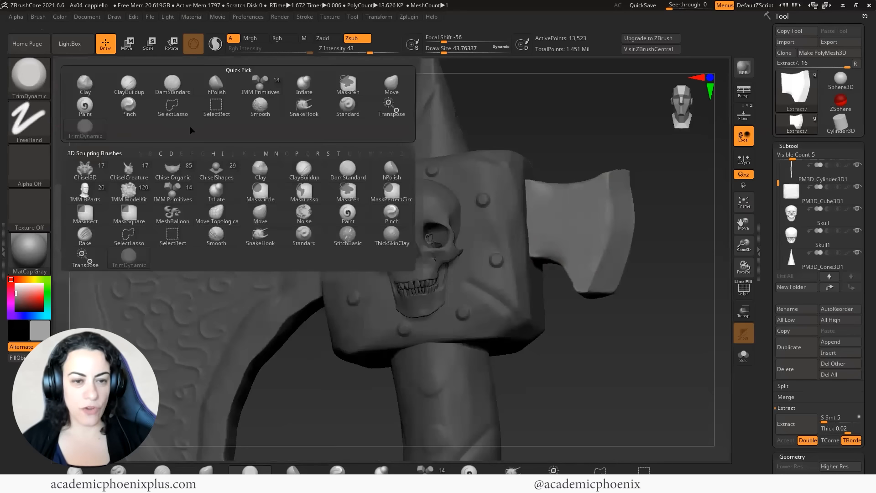
{"action": "key", "text": "d"}
{"action": "key", "text": "s"}
{"action": "key", "text": "space"}
{"action": "left_click_drag", "start_coordinate": [588, 202], "coordinate": [585, 203]}
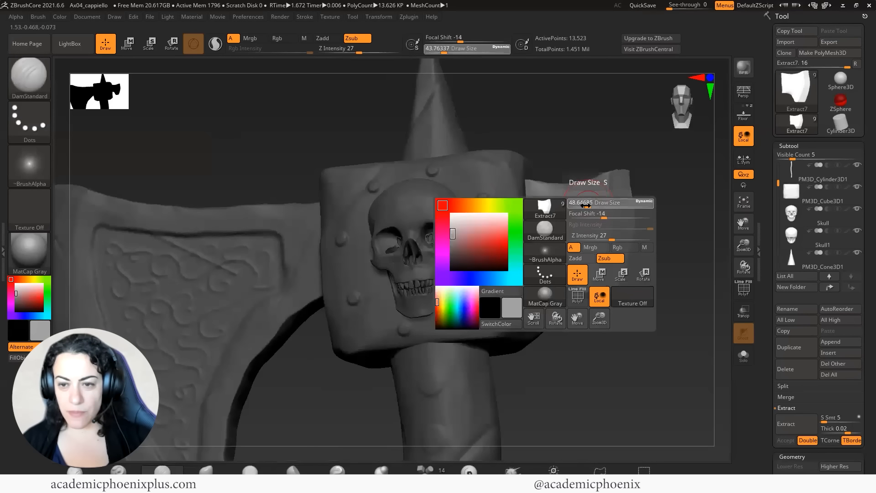
{"action": "left_click_drag", "start_coordinate": [624, 319], "coordinate": [622, 307]}
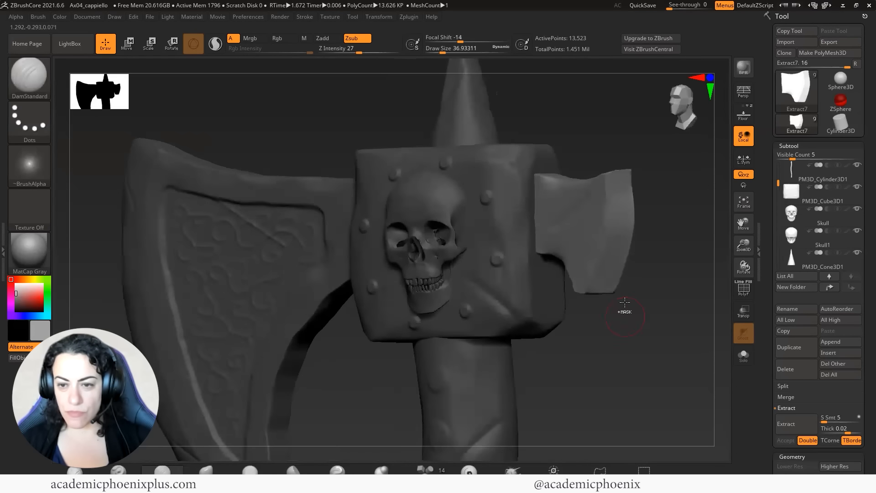
{"action": "left_click_drag", "start_coordinate": [682, 274], "coordinate": [705, 261]}
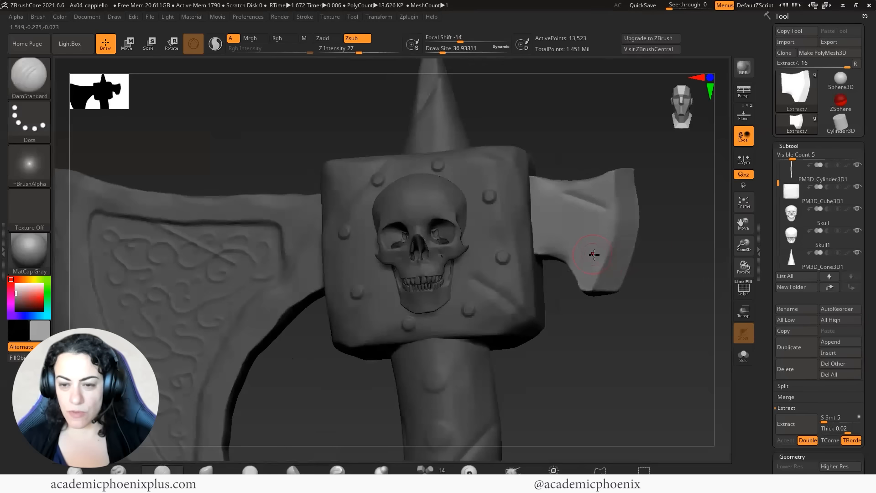
- Carve finer diagonal nicks into both faces of the small blade with DamStandard at a draw size of about 16
{"action": "key", "text": "space"}
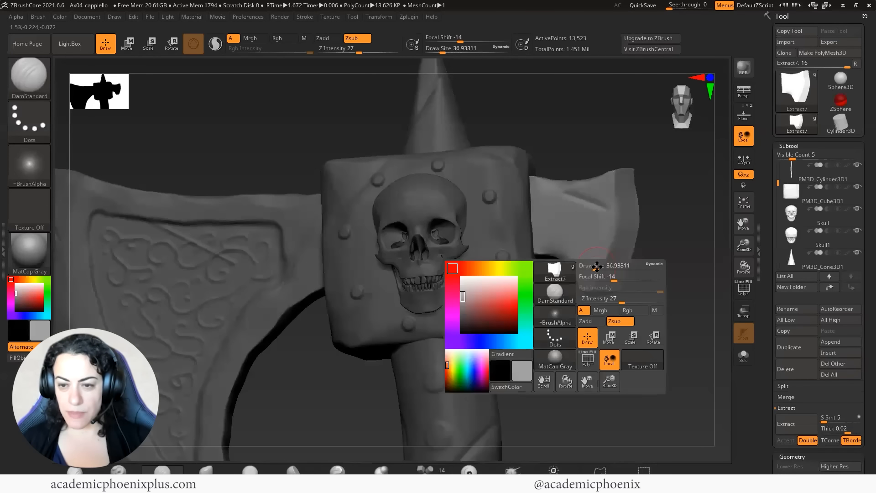
{"action": "mouse_move", "coordinate": [597, 268]}
{"action": "left_mouse_down"}
{"action": "mouse_move", "coordinate": [610, 279]}
{"action": "mouse_move", "coordinate": [603, 279]}
{"action": "left_mouse_up"}
{"action": "key", "text": "space"}
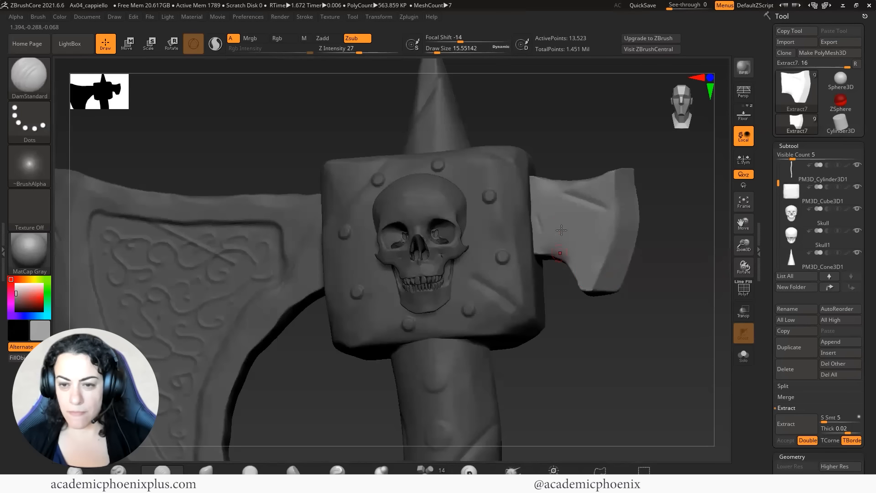
{"action": "left_click_drag", "start_coordinate": [636, 303], "coordinate": [609, 295]}
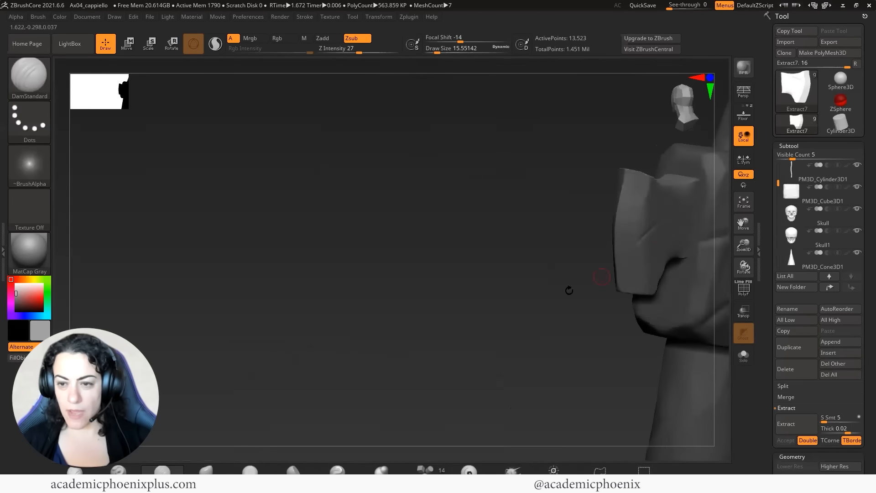
{"action": "left_click_drag", "start_coordinate": [520, 258], "coordinate": [501, 310]}
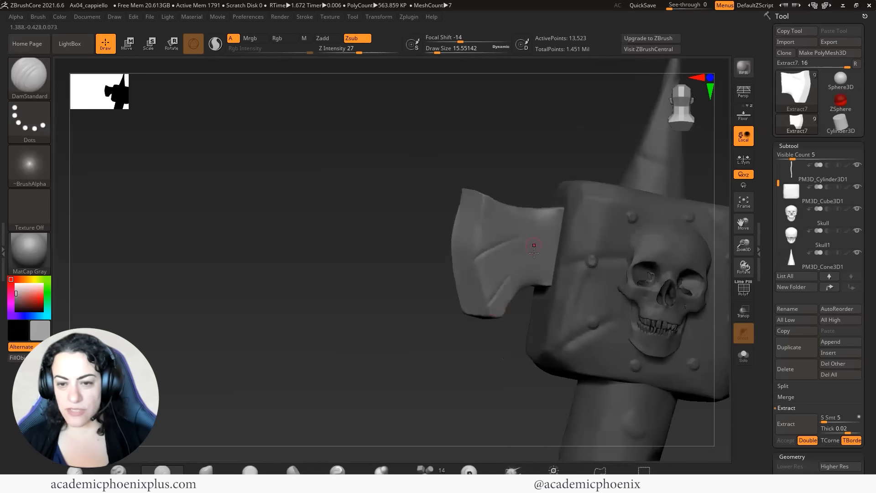
{"action": "left_click_drag", "start_coordinate": [439, 277], "coordinate": [471, 260]}
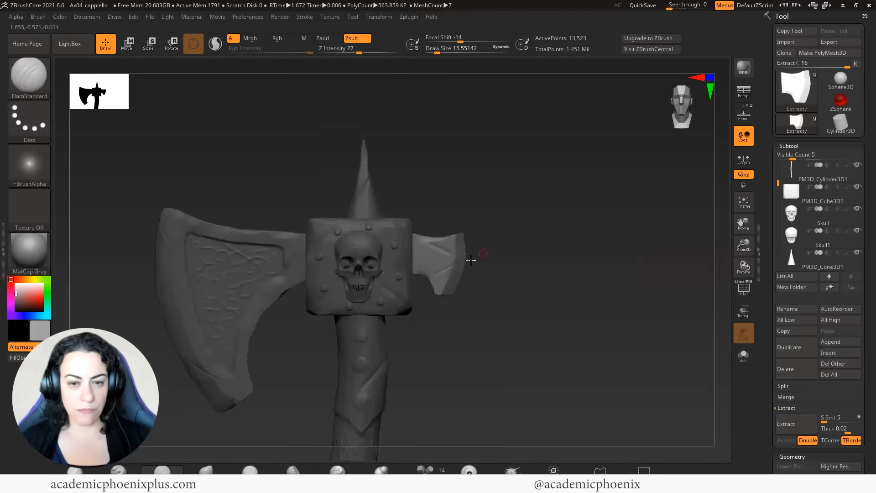
- Tighten the carved diagonal cuts on the small blade's face with the Pinch brush at a draw size of about 25
{"action": "left_click", "coordinate": [30, 76]}
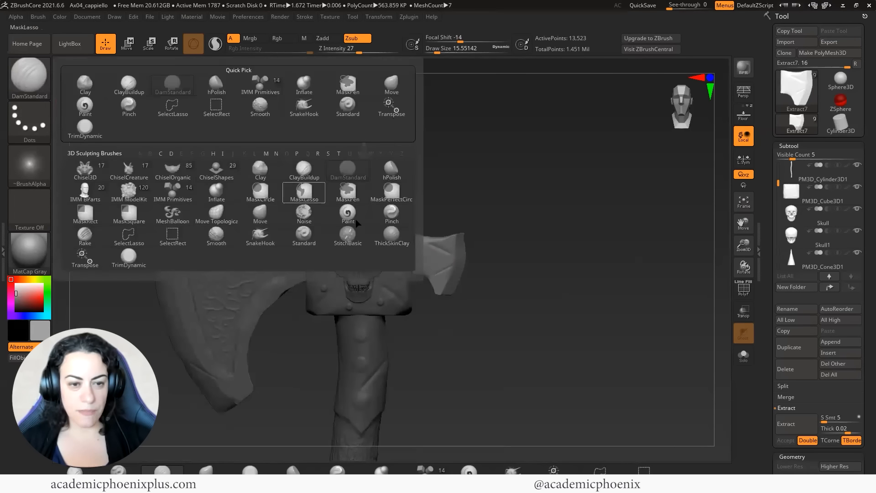
{"action": "left_click", "coordinate": [387, 216]}
{"action": "left_click_drag", "start_coordinate": [549, 239], "coordinate": [546, 372], "text": "alt"}
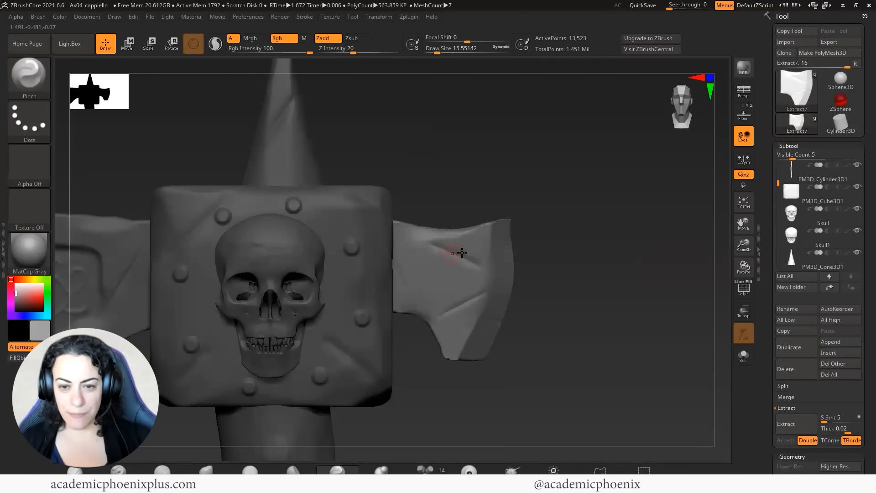
{"action": "left_click_drag", "start_coordinate": [462, 253], "coordinate": [465, 250]}
{"action": "key", "text": "space"}
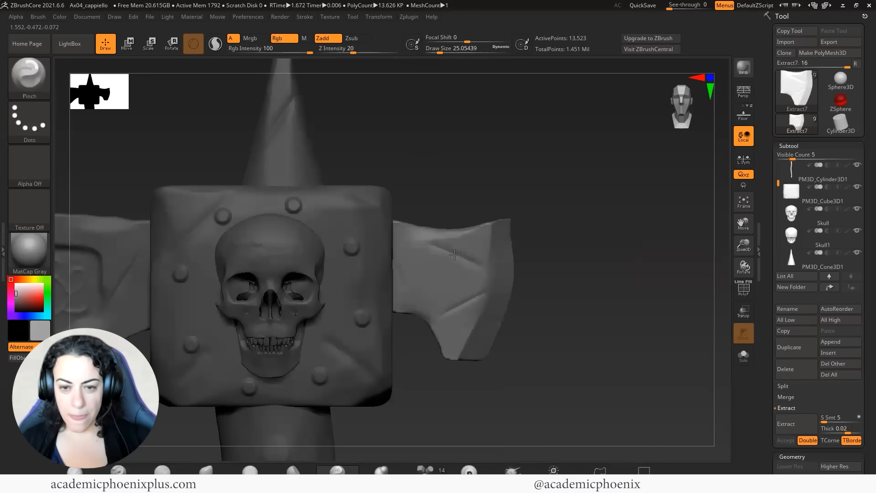
- Frame the whole axe upright, render it with Best Preview Render and open the render settings
{"action": "key", "text": "f"}
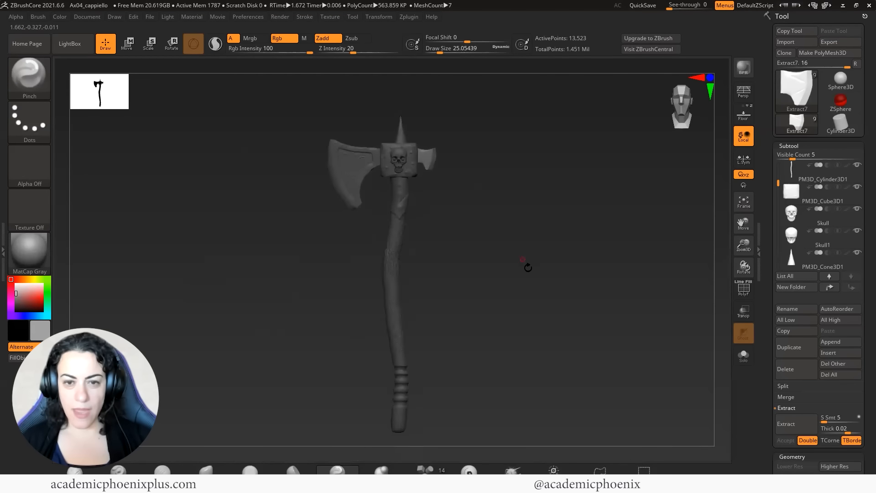
{"action": "mouse_move", "coordinate": [523, 301]}
{"action": "left_mouse_down"}
{"action": "mouse_move", "coordinate": [512, 295]}
{"action": "mouse_move", "coordinate": [530, 300]}
{"action": "left_mouse_up"}
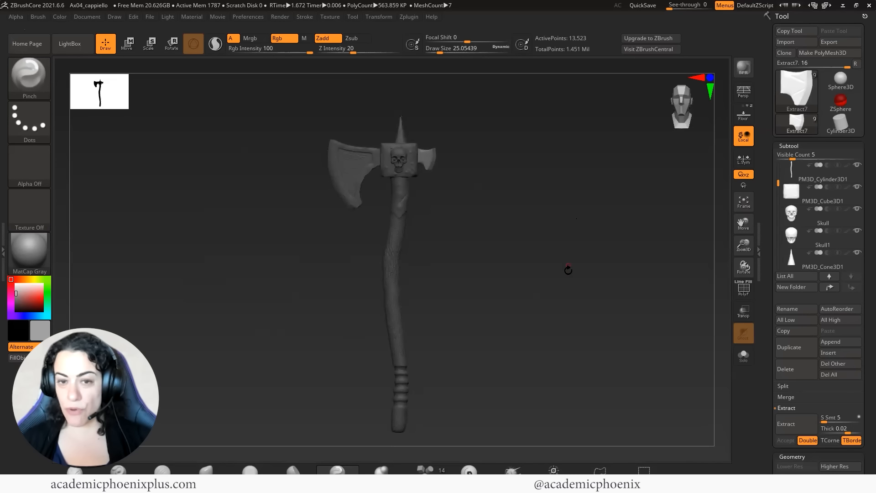
{"action": "left_click_drag", "start_coordinate": [560, 271], "coordinate": [543, 285]}
{"action": "left_click", "coordinate": [742, 68]}
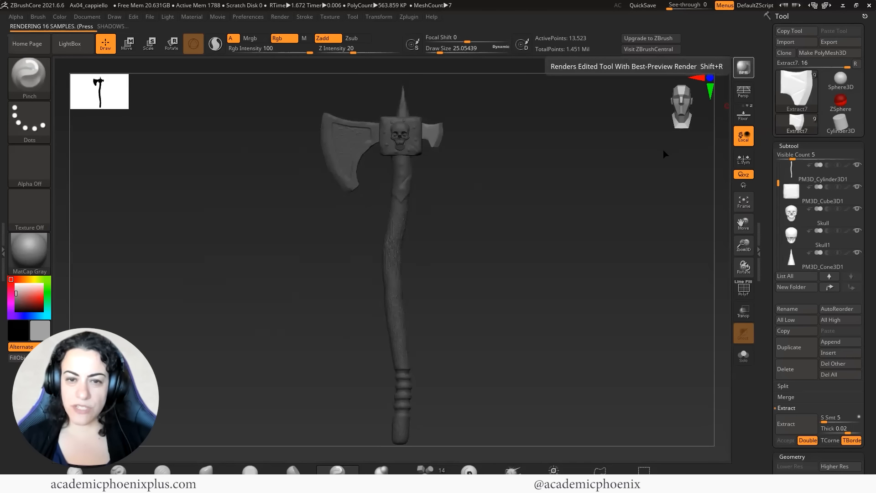
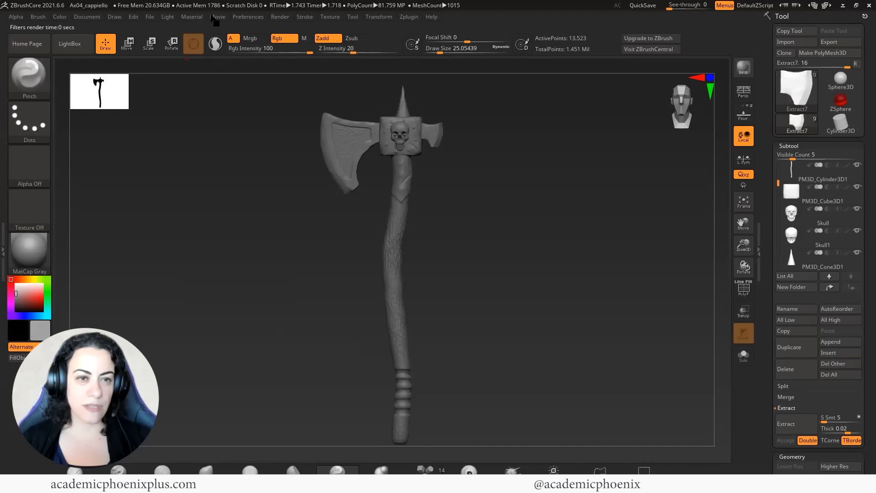
{"action": "left_click", "coordinate": [281, 18]}
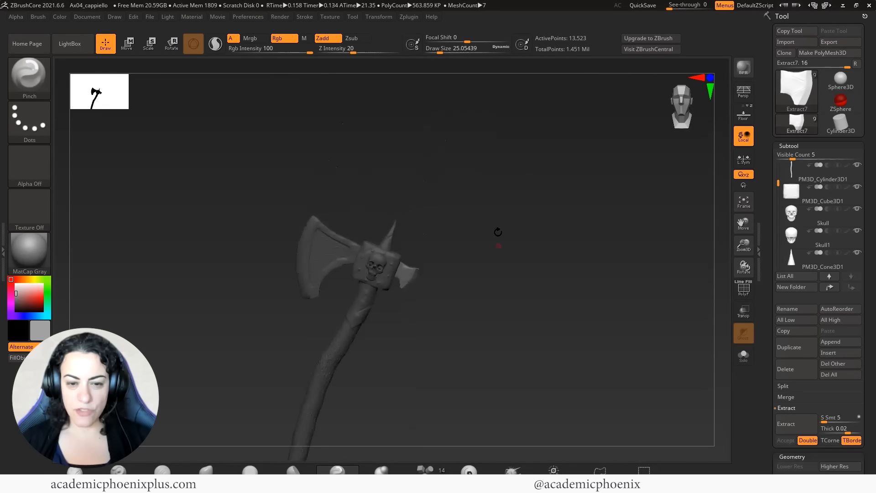
- Render a tilted close-up of the axe head with Best Preview Render and export the image as a JPEG named AXDocument2
{"action": "left_click_drag", "start_coordinate": [498, 232], "coordinate": [586, 223], "text": "alt"}
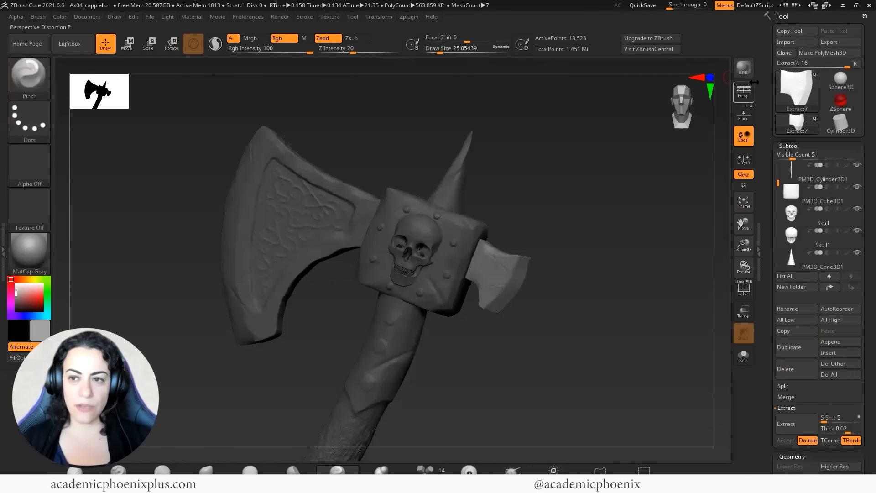
{"action": "left_click", "coordinate": [743, 70]}
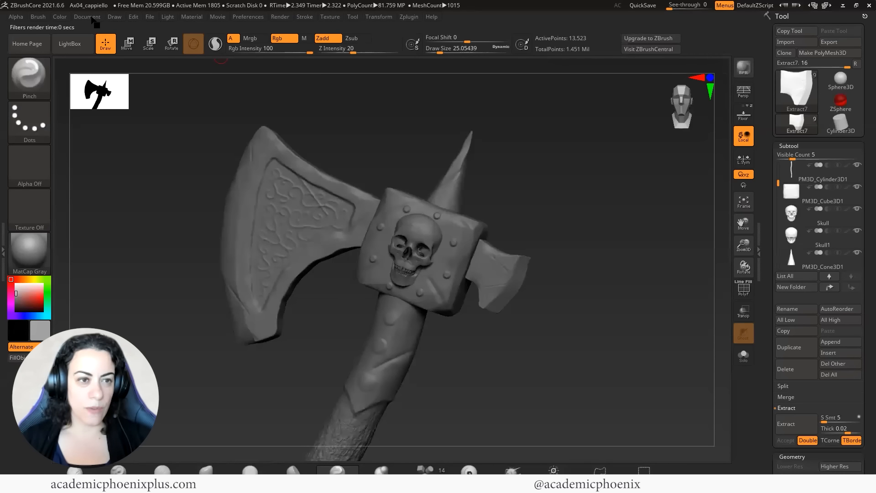
{"action": "left_click", "coordinate": [91, 17]}
{"action": "left_click", "coordinate": [108, 33]}
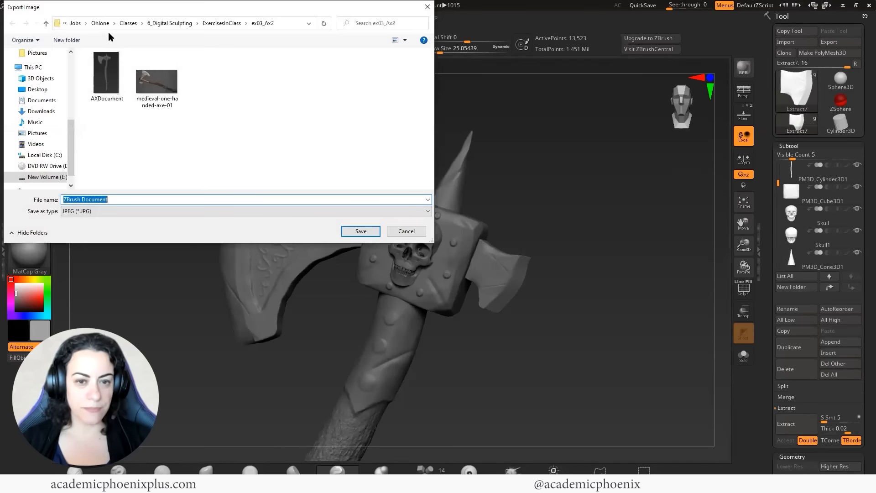
{"action": "left_click", "coordinate": [109, 86]}
{"action": "double_click", "coordinate": [88, 200]}
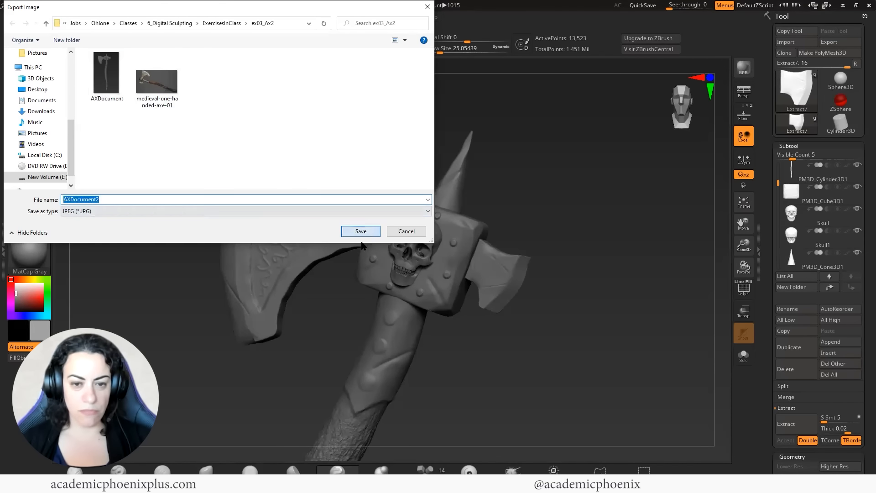
{"action": "left_click", "coordinate": [360, 231]}
- Crop the exported image around the axe head to a width of 841 and a height of 772, and confirm the export
{"action": "left_click_drag", "start_coordinate": [282, 76], "coordinate": [208, 85]}
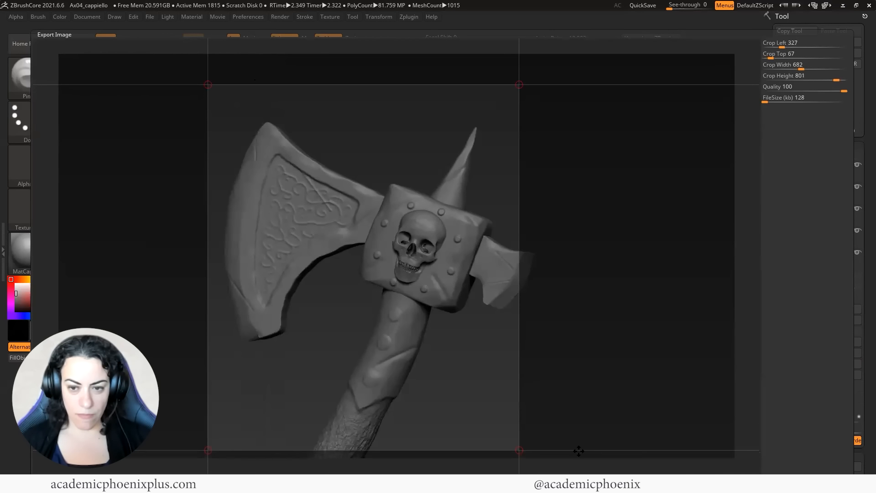
{"action": "left_click_drag", "start_coordinate": [525, 459], "coordinate": [563, 459]}
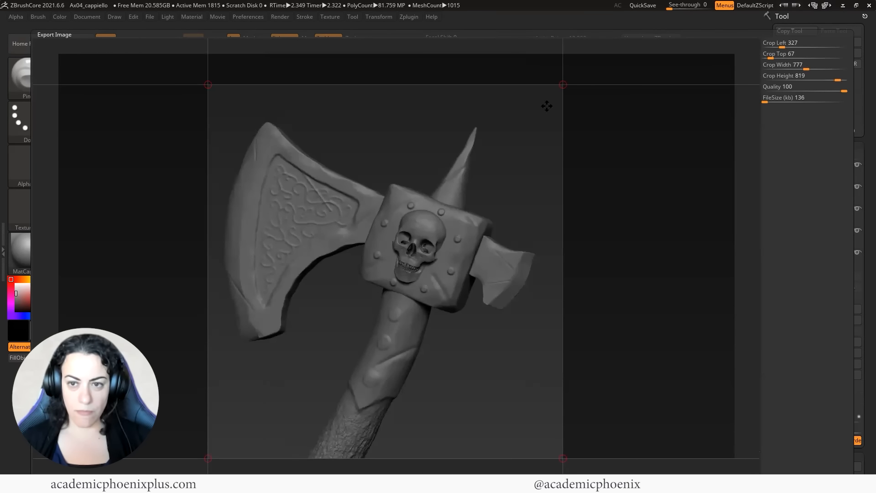
{"action": "left_click_drag", "start_coordinate": [565, 84], "coordinate": [591, 106]}
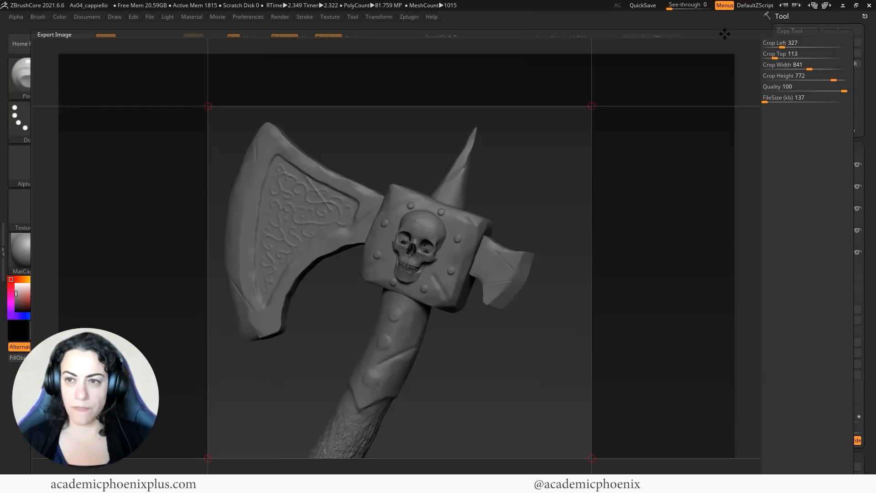
{"action": "key", "text": "Return"}
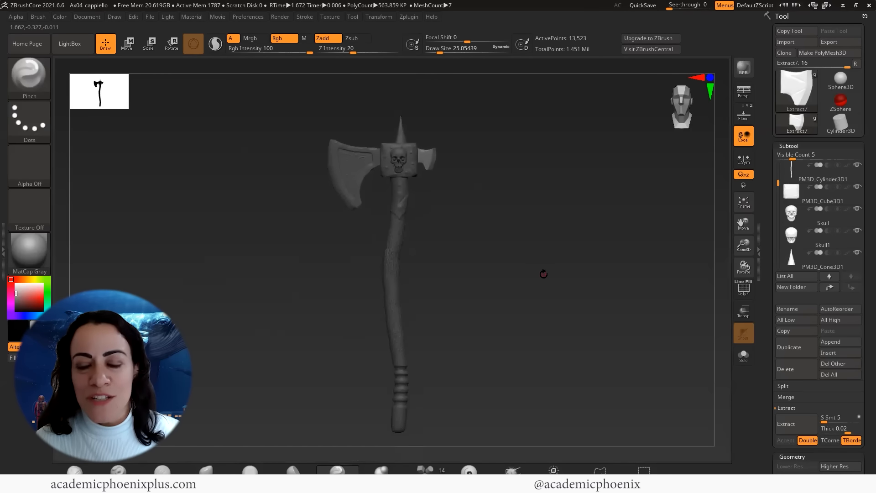
- Enlarge the full-length axe in the canvas, render it with Best Preview Render and open the render settings
{"action": "mouse_move", "coordinate": [525, 303]}
{"action": "left_mouse_down"}
{"action": "mouse_move", "coordinate": [510, 297]}
{"action": "mouse_move", "coordinate": [531, 300]}
{"action": "left_mouse_up"}
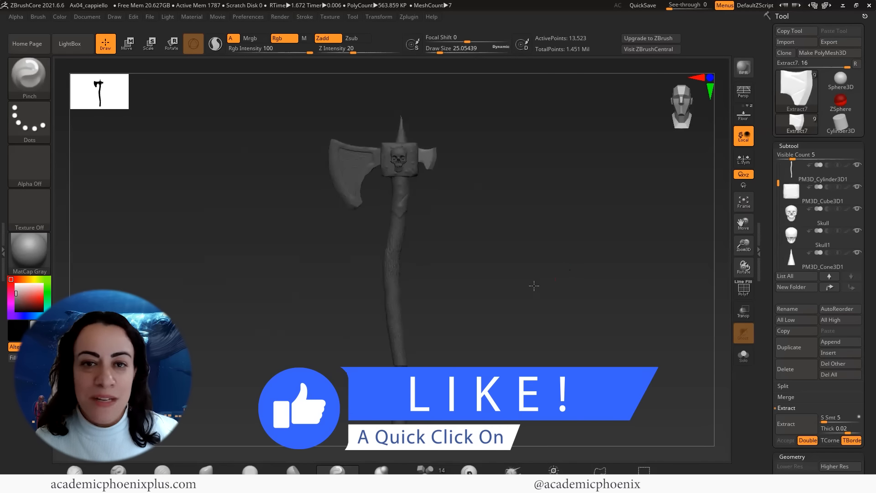
{"action": "mouse_move", "coordinate": [534, 286]}
{"action": "left_mouse_down"}
{"action": "mouse_move", "coordinate": [538, 294]}
{"action": "mouse_move", "coordinate": [546, 276]}
{"action": "mouse_move", "coordinate": [541, 286]}
{"action": "left_mouse_up"}
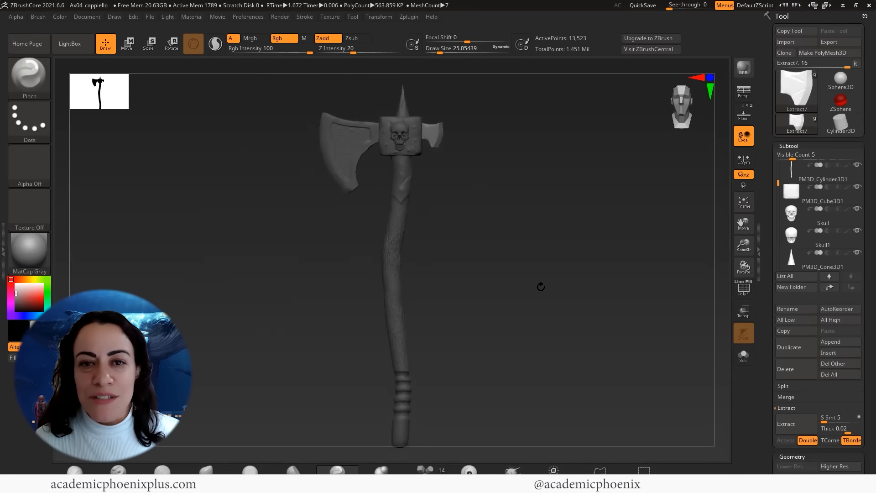
{"action": "left_click", "coordinate": [741, 69]}
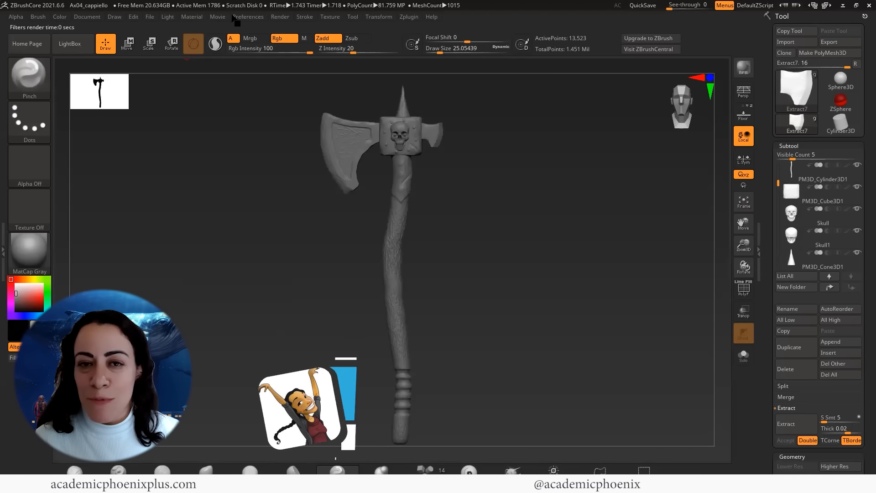
{"action": "left_click", "coordinate": [281, 17]}
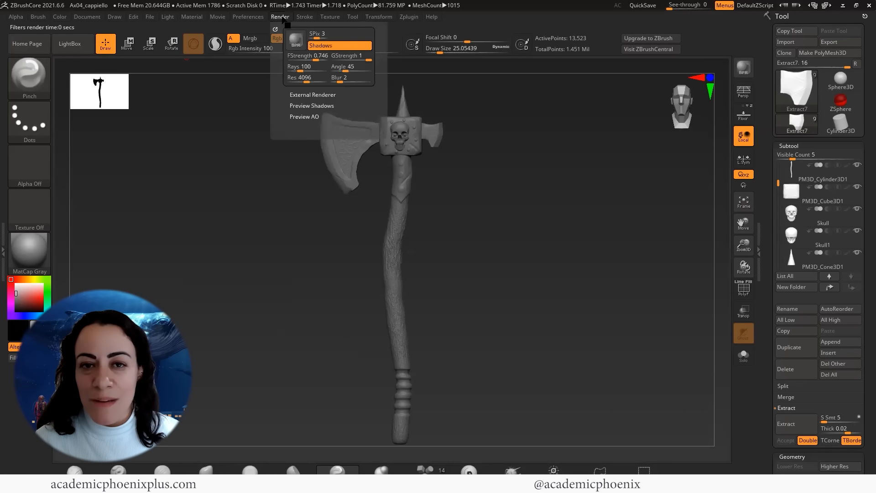